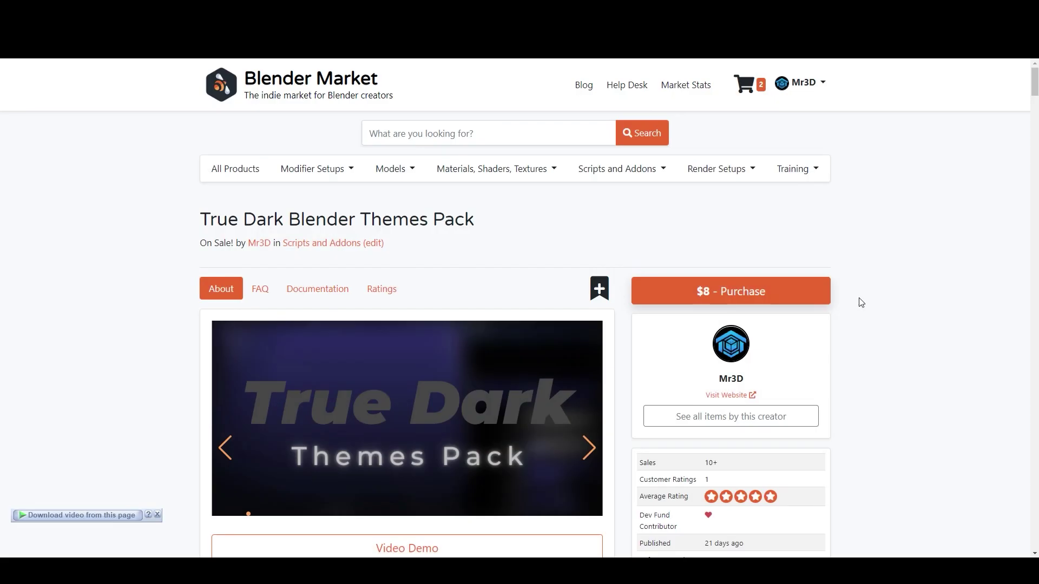
{"action": "scroll", "coordinate": [861, 314], "scroll_direction": "down", "scroll_amount": 5}
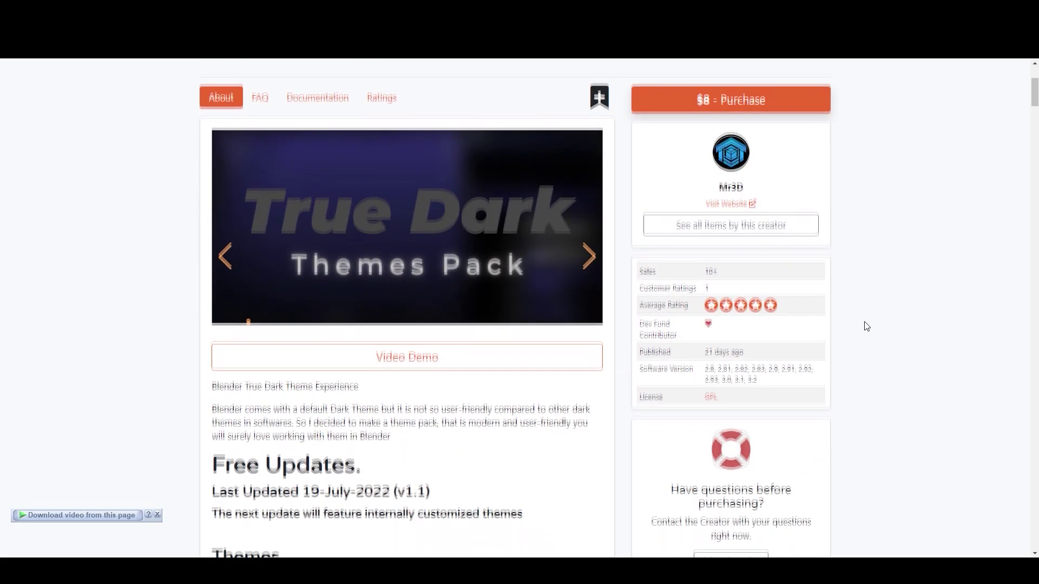
{"action": "scroll", "coordinate": [875, 335], "scroll_direction": "down", "scroll_amount": 15}
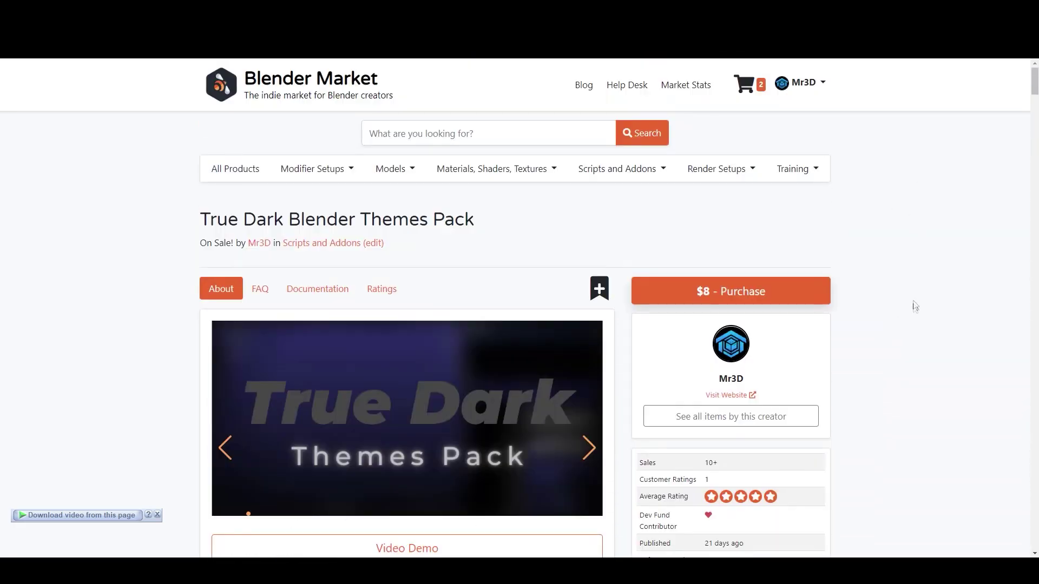
{"action": "scroll", "coordinate": [914, 325], "scroll_direction": "down", "scroll_amount": 4}
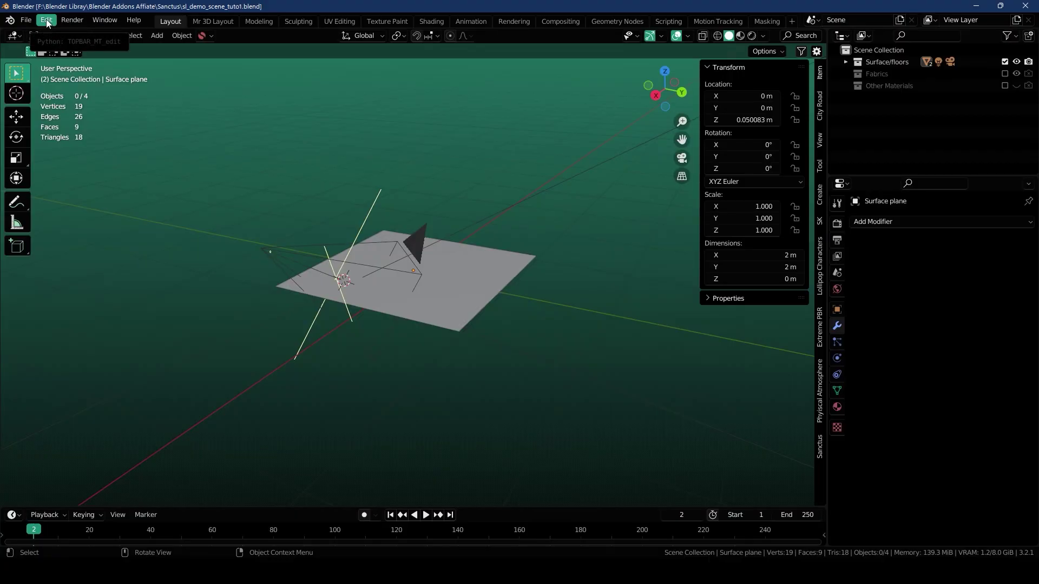
- Check the asset library paths in the File Paths preferences and save the preferences
{"action": "left_click", "coordinate": [47, 19]}
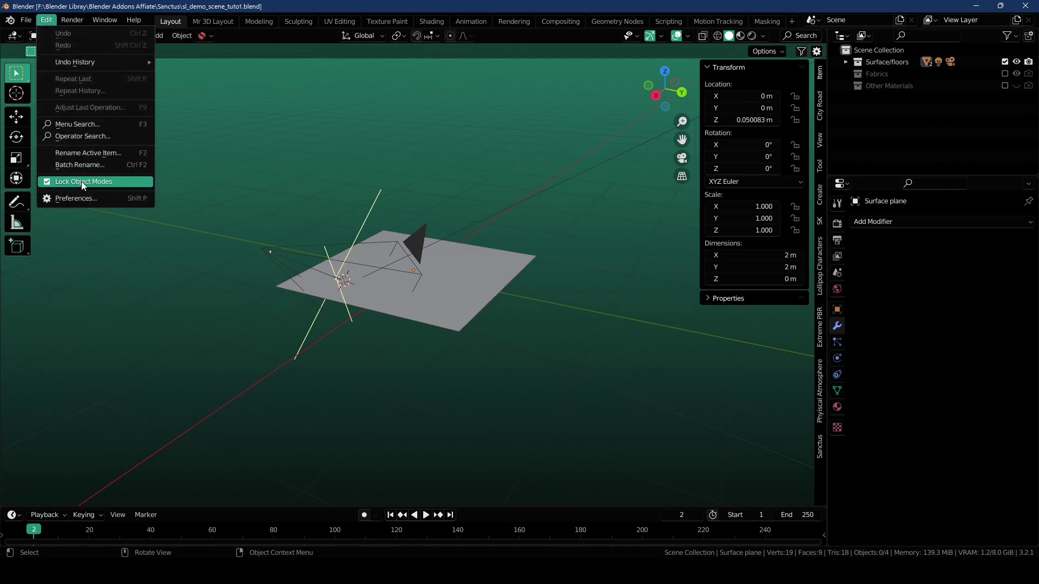
{"action": "left_click", "coordinate": [84, 199]}
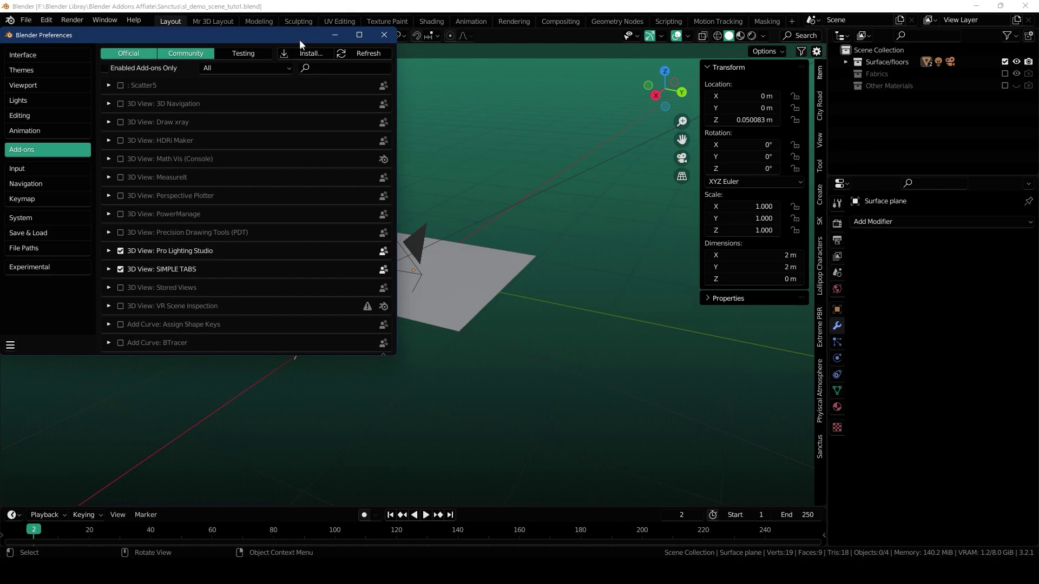
{"action": "left_click_drag", "start_coordinate": [300, 40], "coordinate": [352, 73]}
{"action": "left_click", "coordinate": [76, 281]}
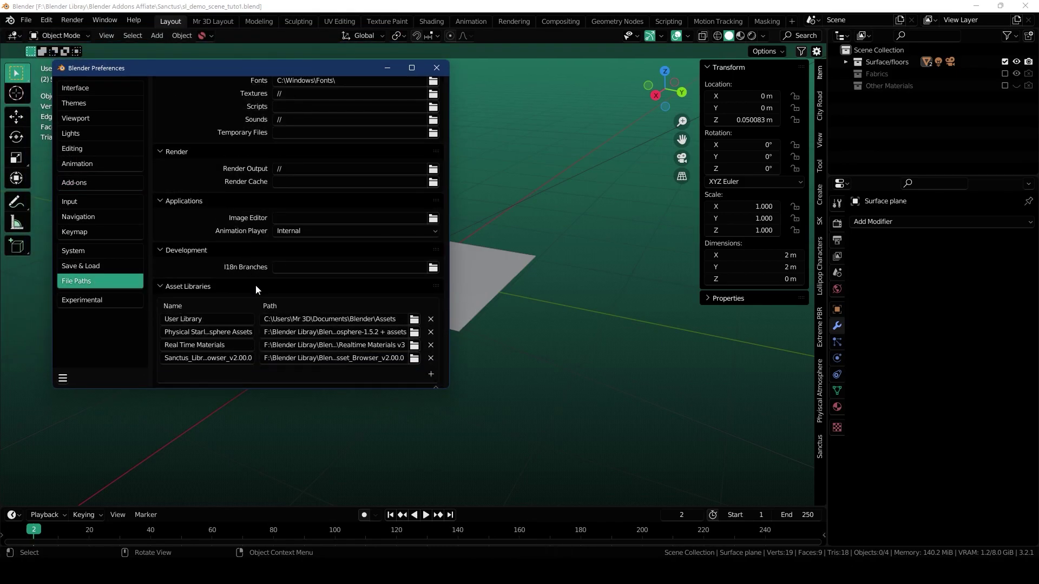
{"action": "left_click", "coordinate": [63, 378]}
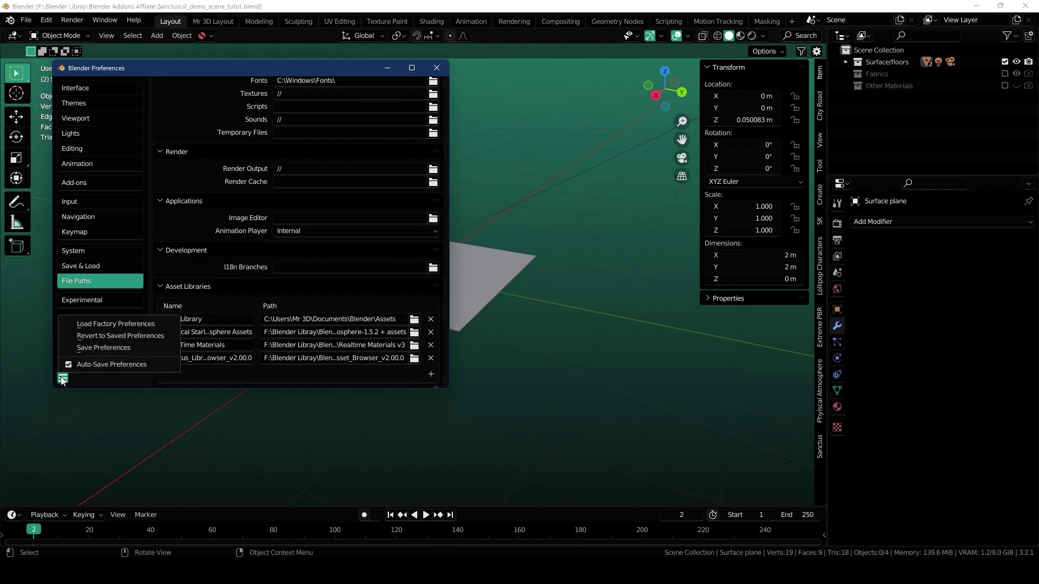
{"action": "left_click", "coordinate": [86, 349]}
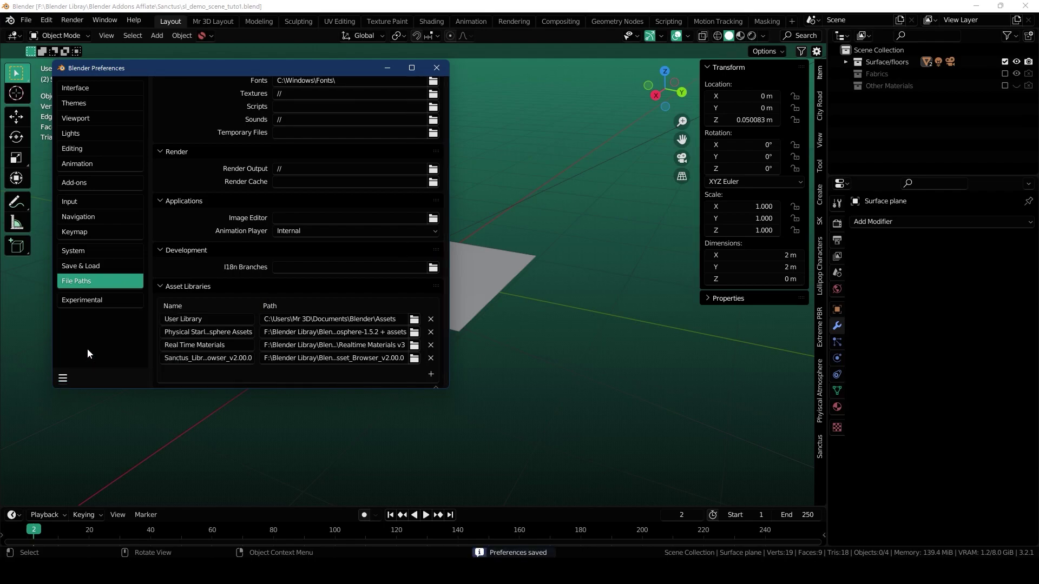
{"action": "left_click", "coordinate": [436, 70]}
- Switch the viewport to rendered shading and inspect the stone floor plane through the camera and in perspective view
{"action": "middle_click_drag", "start_coordinate": [420, 371], "coordinate": [618, 245]}
{"action": "left_click", "coordinate": [750, 35]}
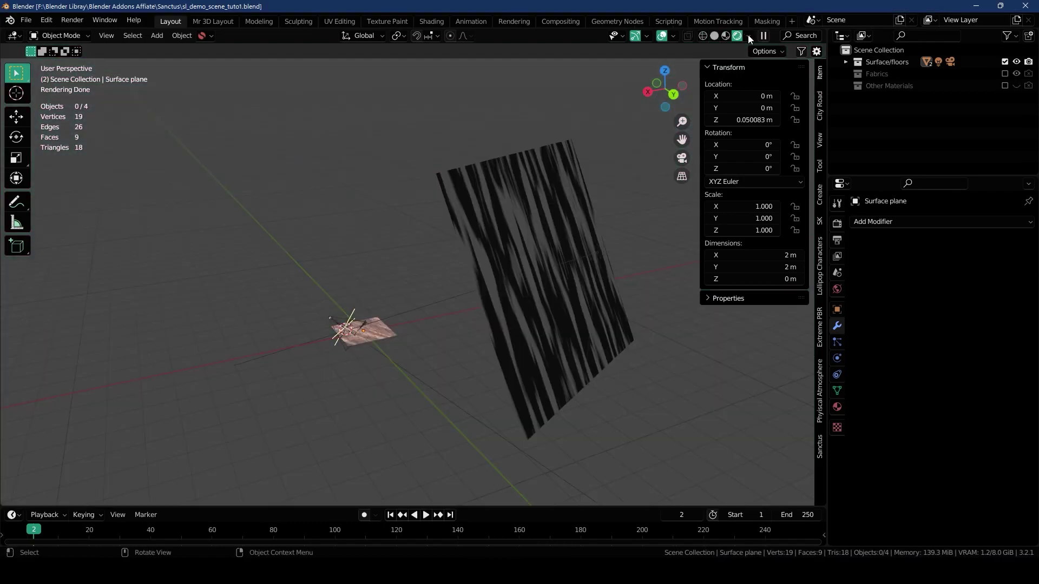
{"action": "scroll", "coordinate": [362, 296], "scroll_direction": "up", "scroll_amount": 4}
{"action": "middle_click_drag", "start_coordinate": [362, 297], "coordinate": [470, 269]}
{"action": "key", "text": "KP_0"}
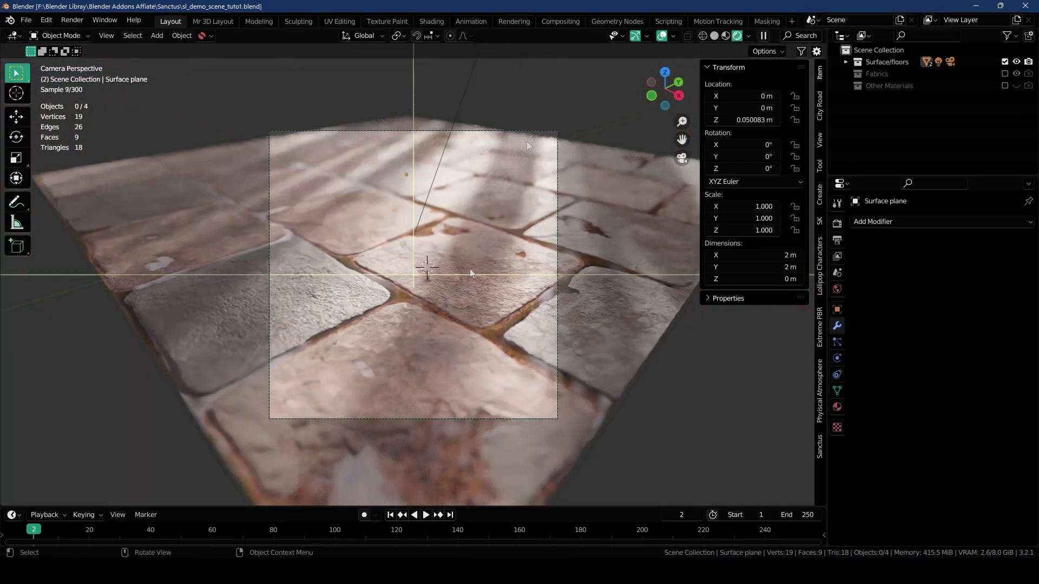
{"action": "key", "text": "KP_0"}
{"action": "left_click", "coordinate": [501, 271]}
{"action": "key", "text": "KP_Decimal"}
{"action": "left_click", "coordinate": [608, 262]}
{"action": "middle_click_drag", "start_coordinate": [608, 261], "coordinate": [573, 209]}
- Show the Sanctus Library in a widened sidebar and look over its Stones materials
{"action": "key", "text": "n"}
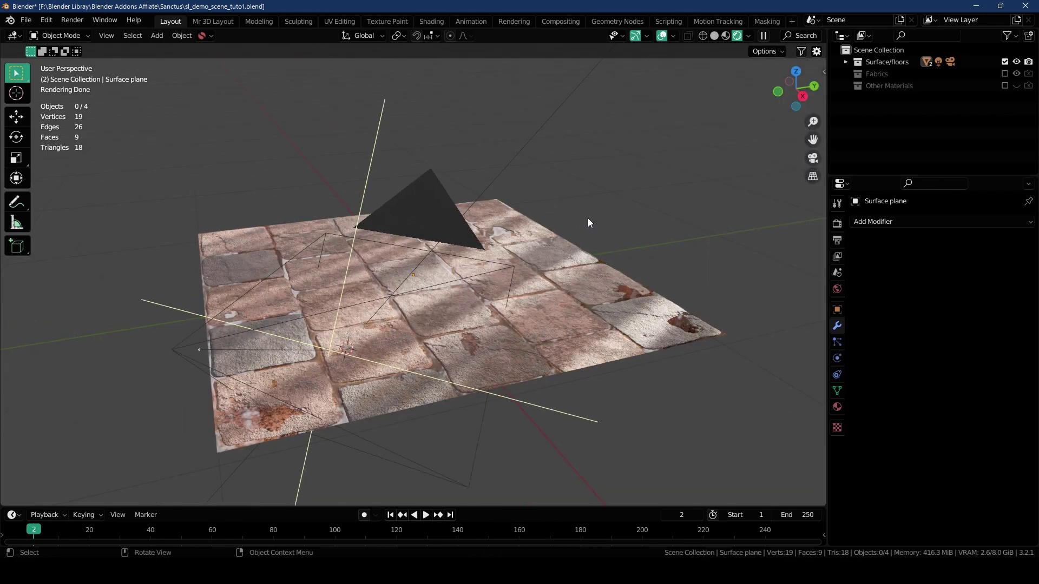
{"action": "key", "text": "n"}
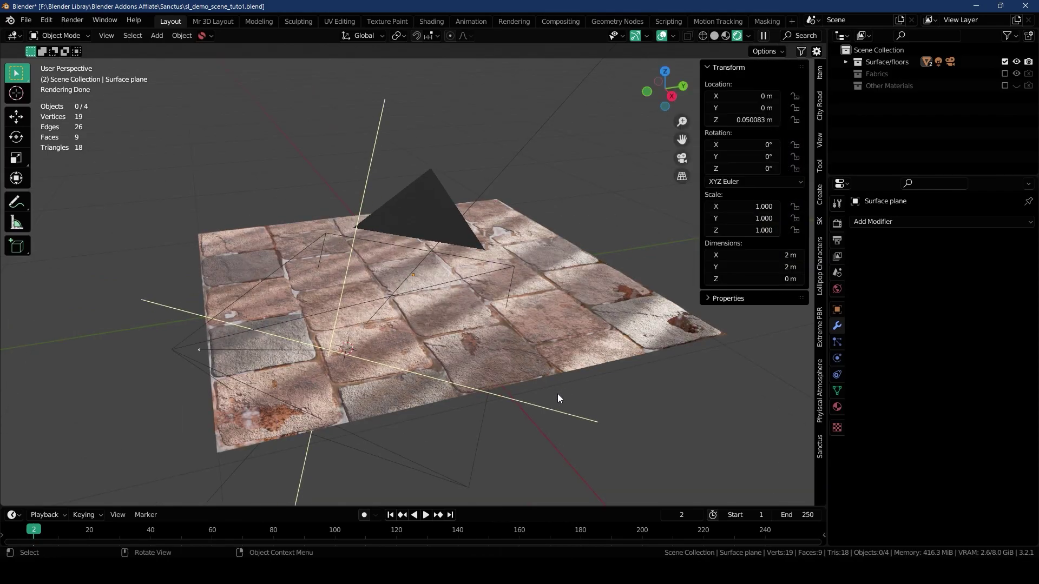
{"action": "left_click", "coordinate": [820, 450]}
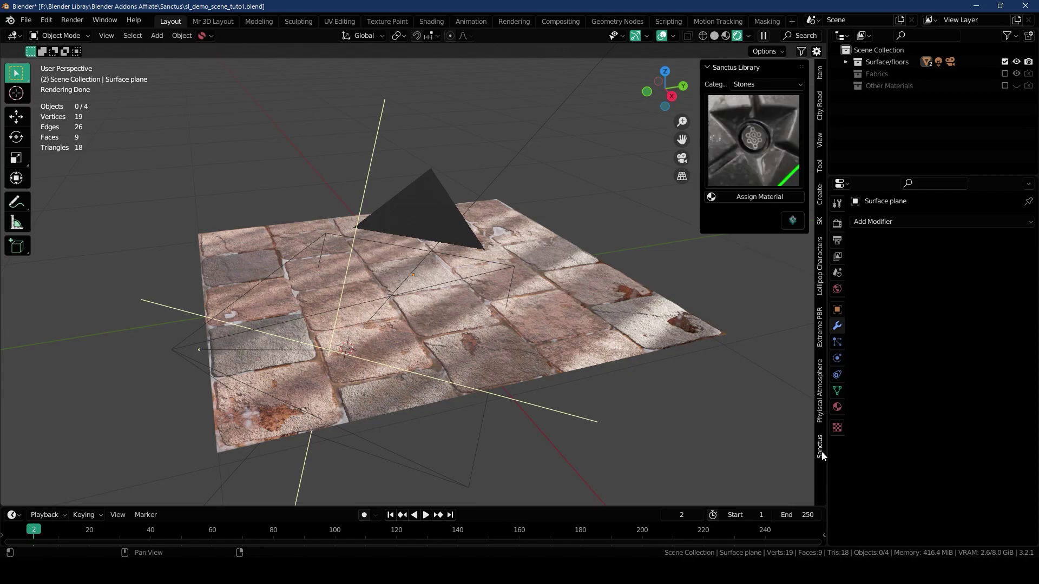
{"action": "left_click", "coordinate": [741, 137]}
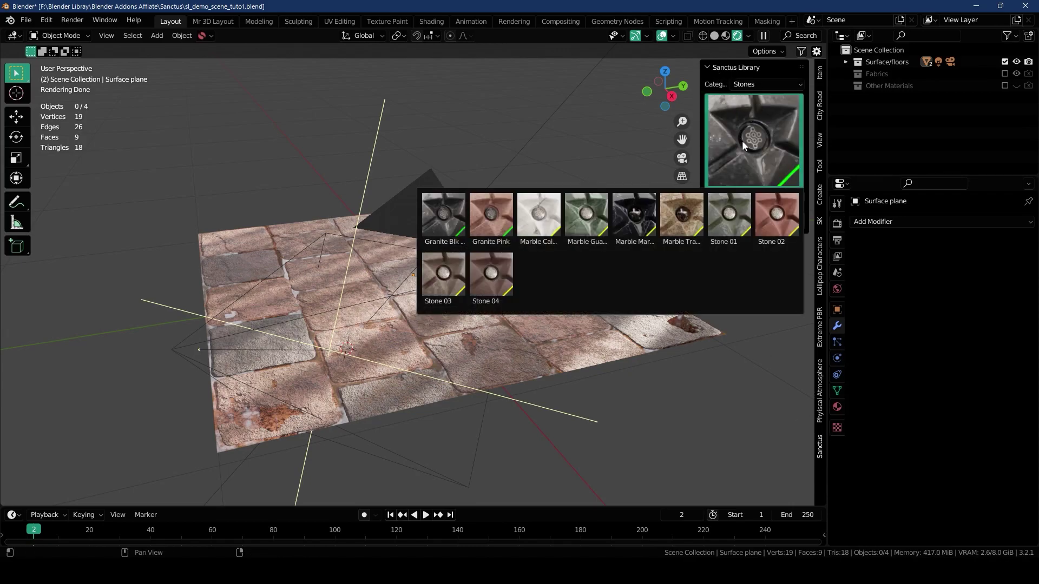
{"action": "left_click_drag", "start_coordinate": [700, 86], "coordinate": [644, 87]}
- Browse the Buildings and Fabrics materials of the Sanctus Library, leaving the category set to Buildings
{"action": "left_click", "coordinate": [698, 85]}
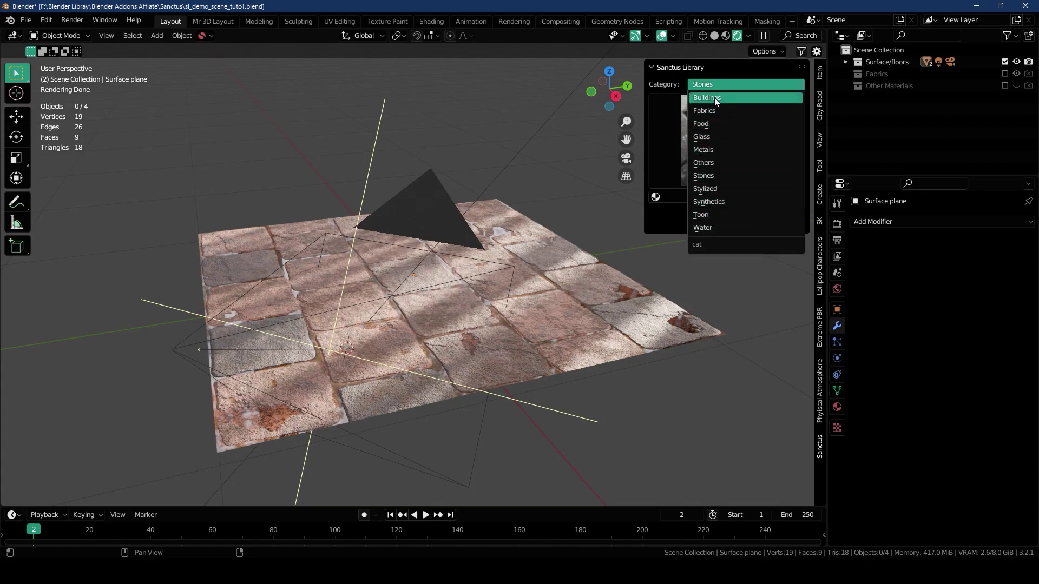
{"action": "left_click", "coordinate": [714, 97]}
{"action": "left_click", "coordinate": [716, 130]}
{"action": "left_click", "coordinate": [709, 85]}
{"action": "left_click", "coordinate": [707, 118]}
{"action": "left_click", "coordinate": [714, 130]}
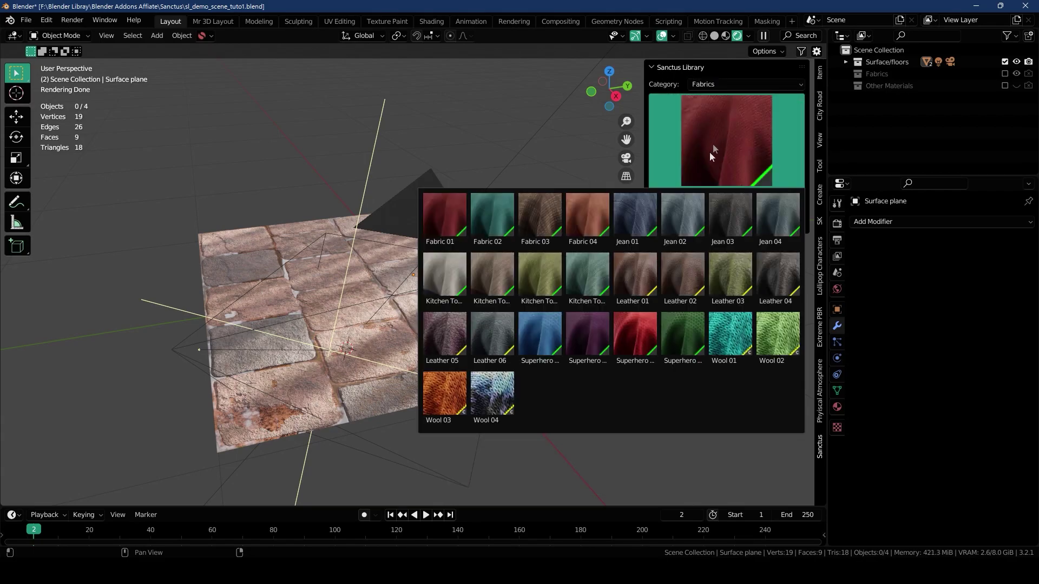
{"action": "left_click", "coordinate": [709, 86]}
{"action": "left_click", "coordinate": [703, 100]}
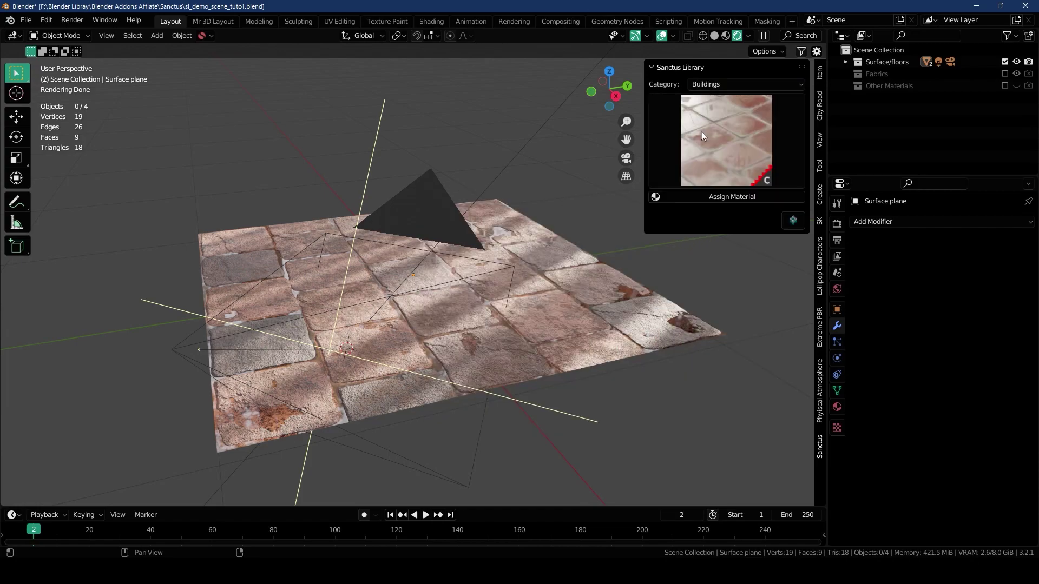
{"action": "left_click", "coordinate": [714, 138]}
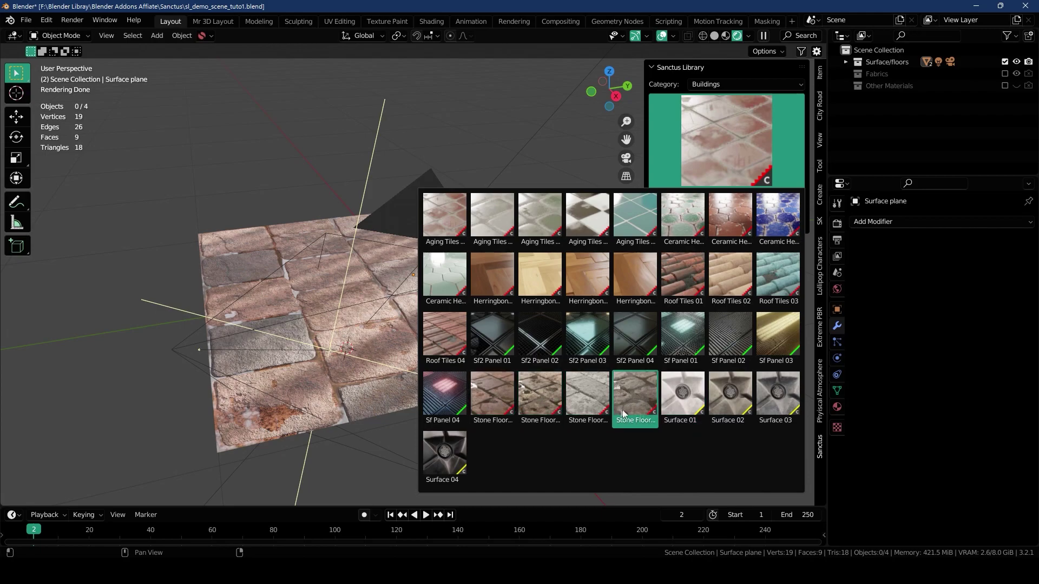
- View the stone floor up close through the scene camera
{"action": "middle_click", "coordinate": [286, 290]}
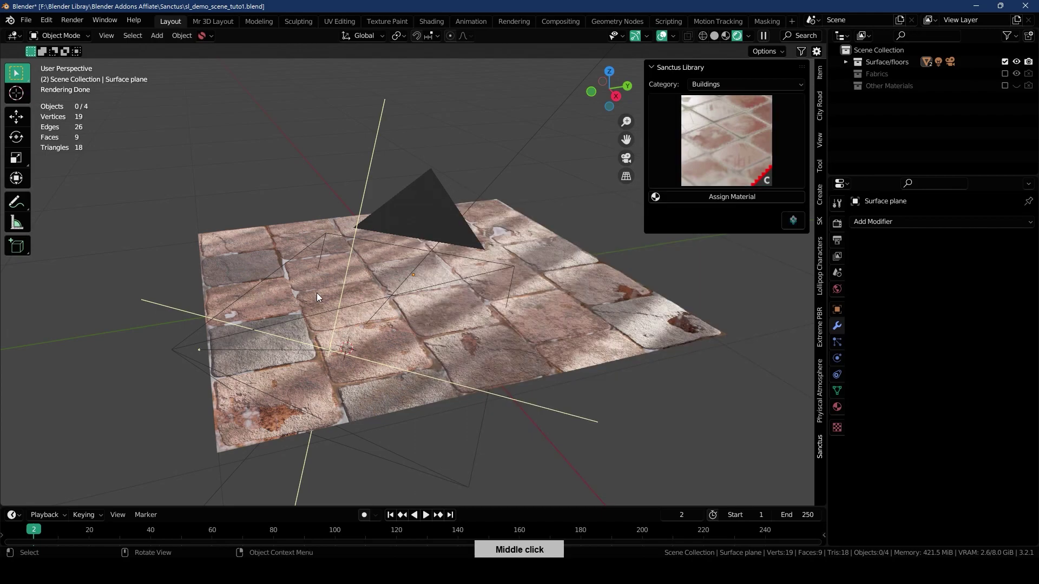
{"action": "middle_click_drag", "start_coordinate": [316, 293], "coordinate": [410, 297]}
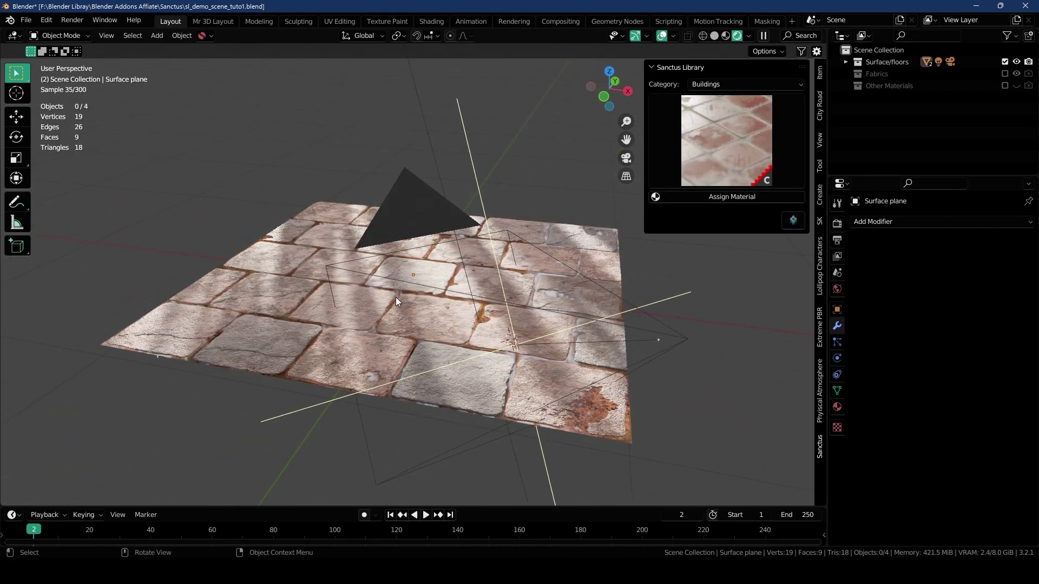
{"action": "key", "text": "KP_0"}
{"action": "scroll", "coordinate": [396, 297], "scroll_direction": "up", "scroll_amount": 6}
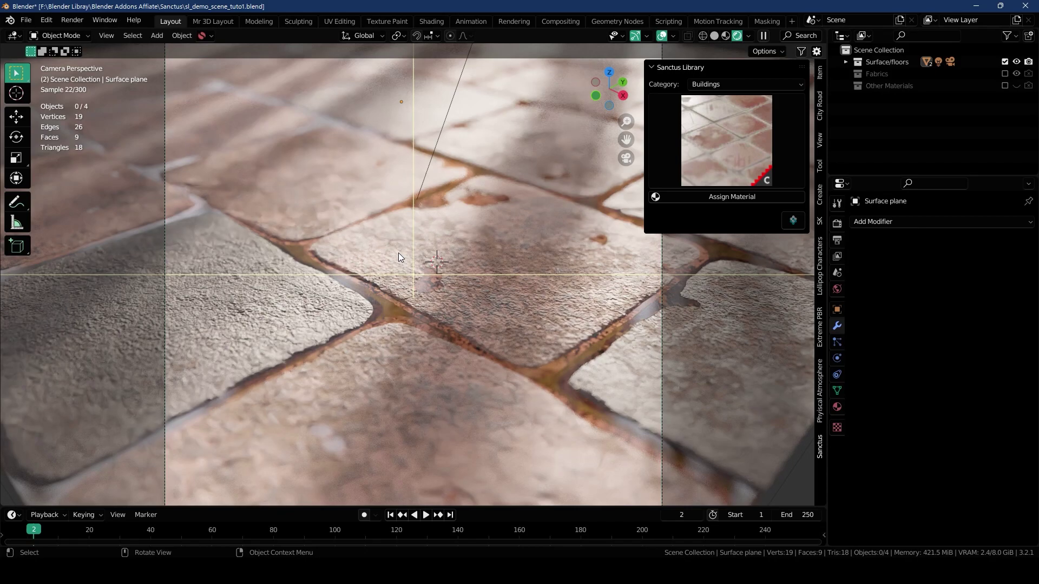
- Hide the sidebar and examine the surface parameters of the plane's stone_floor_01 material
{"action": "key", "text": "n"}
{"action": "left_click", "coordinate": [837, 407]}
{"action": "middle_click_drag", "start_coordinate": [884, 489], "coordinate": [926, 314]}
{"action": "mouse_move", "coordinate": [920, 468]}
{"action": "middle_mouse_down"}
{"action": "mouse_move", "coordinate": [906, 292]}
{"action": "mouse_move", "coordinate": [914, 322]}
{"action": "middle_mouse_up"}
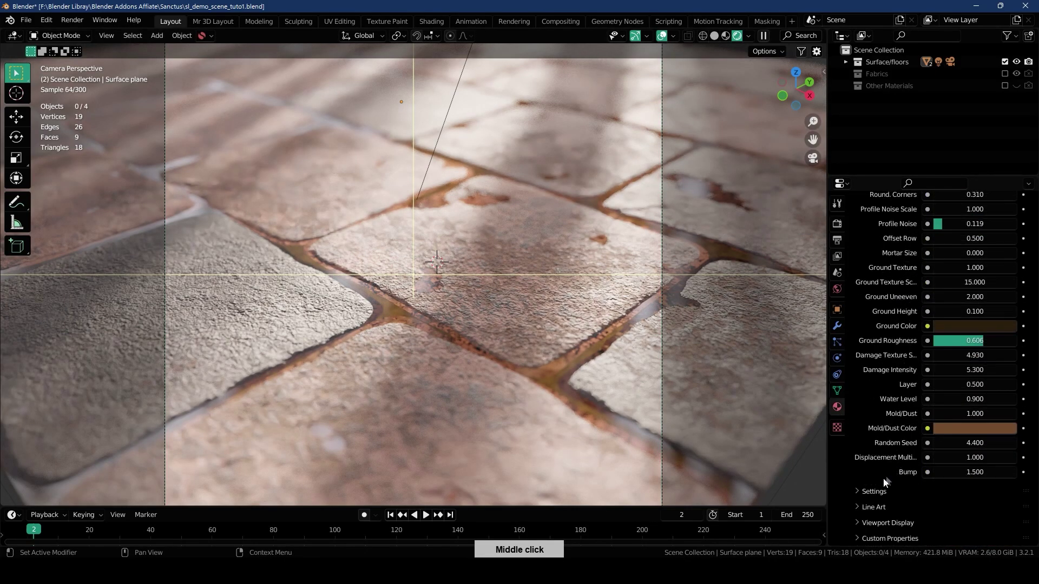
{"action": "scroll", "coordinate": [885, 482], "scroll_direction": "up", "scroll_amount": 20}
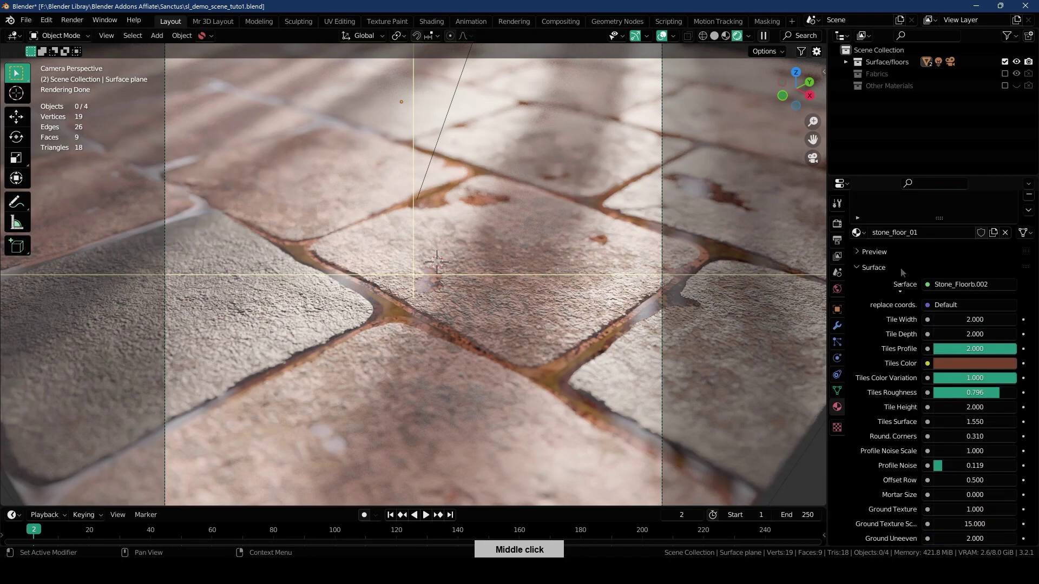
{"action": "middle_click_drag", "start_coordinate": [901, 272], "coordinate": [907, 338]}
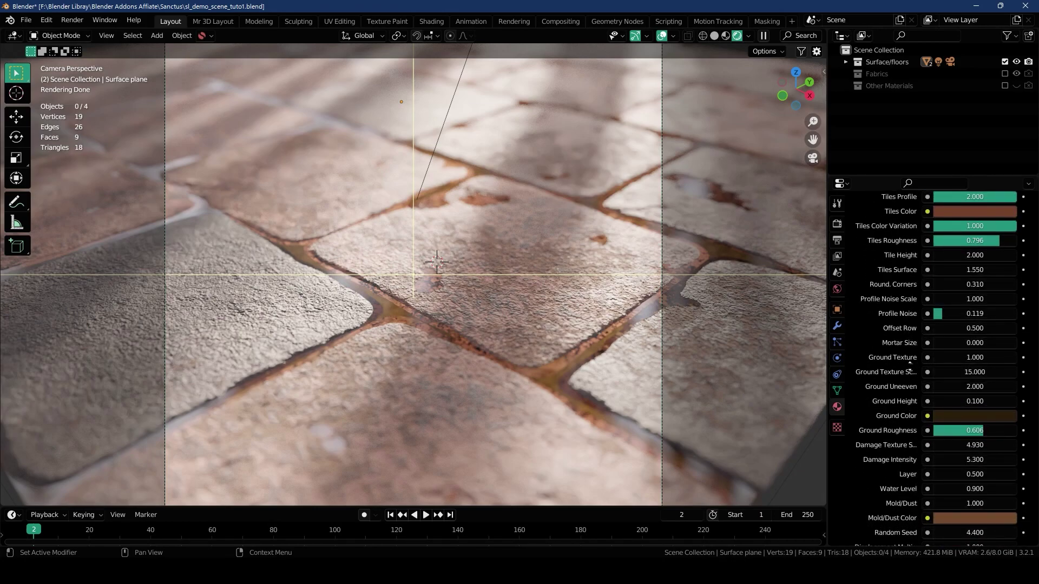
{"action": "middle_click_drag", "start_coordinate": [910, 366], "coordinate": [928, 427]}
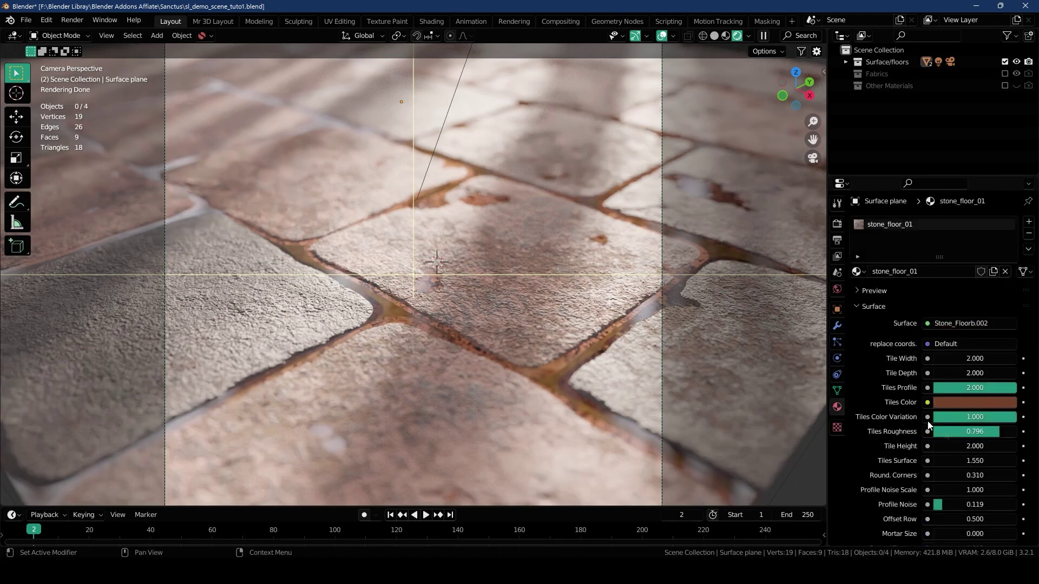
- Look at the floor from other angles and bring back the Sanctus Library to view its Buildings materials
{"action": "middle_click_drag", "start_coordinate": [757, 352], "coordinate": [522, 279]}
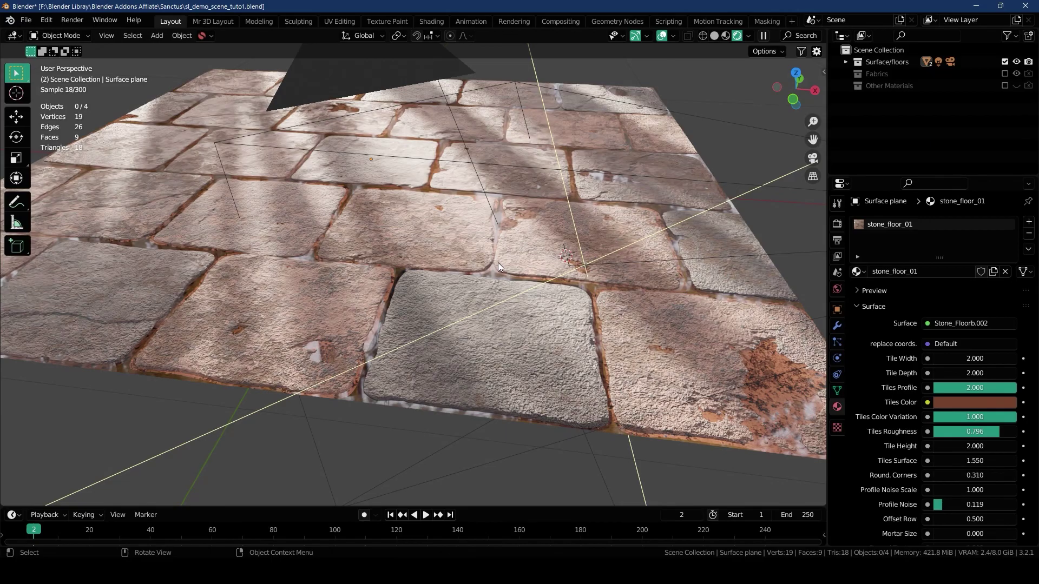
{"action": "middle_click_drag", "start_coordinate": [593, 290], "coordinate": [550, 312]}
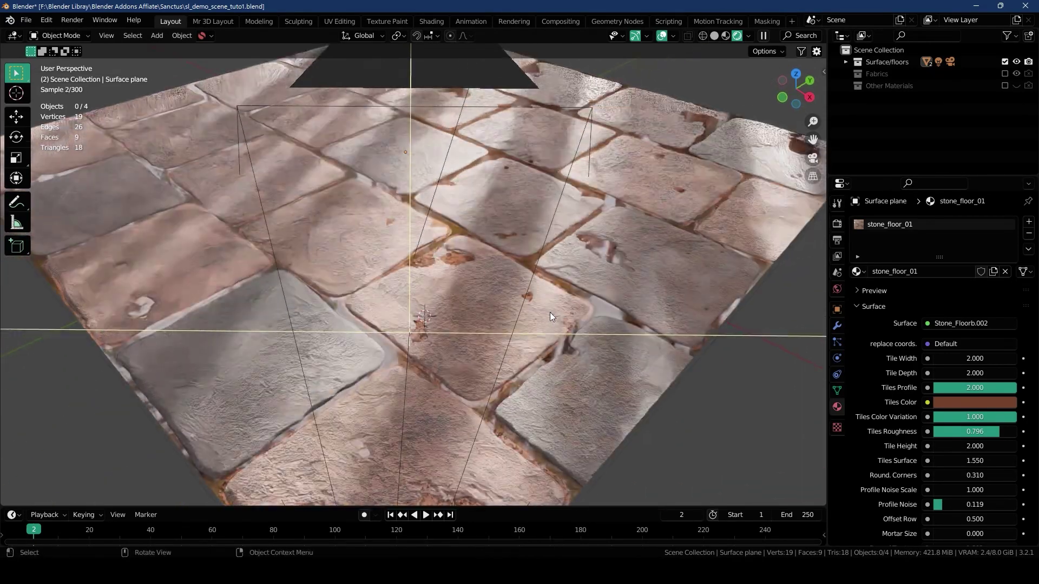
{"action": "key", "text": "n"}
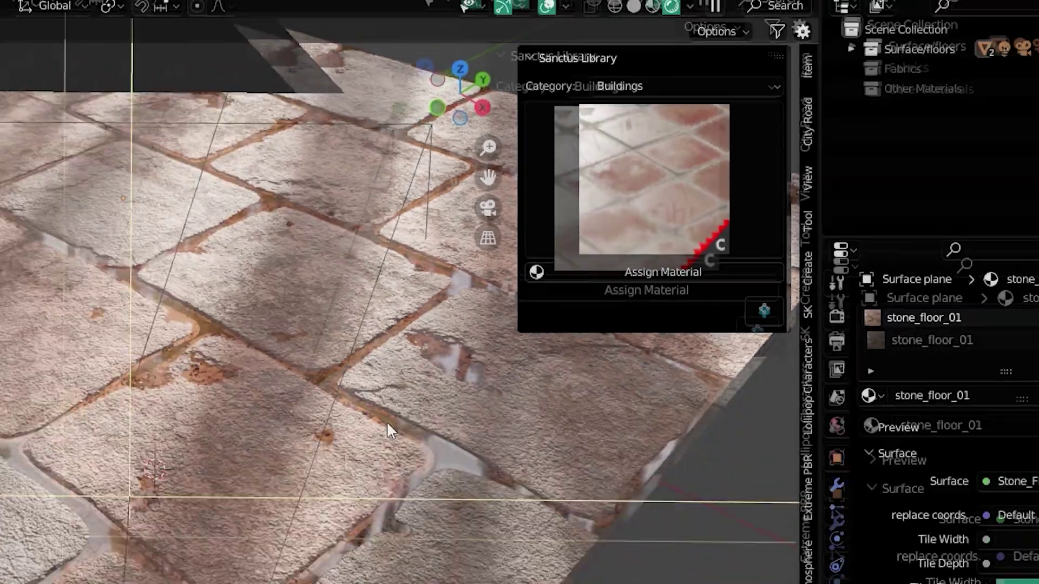
{"action": "left_click", "coordinate": [725, 142]}
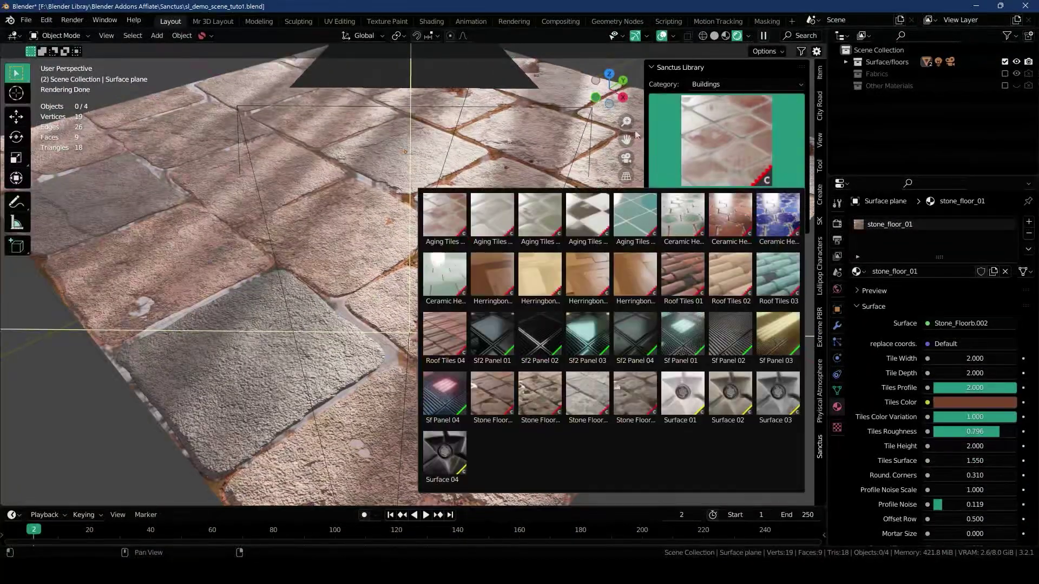
{"action": "middle_click_drag", "start_coordinate": [403, 276], "coordinate": [422, 249]}
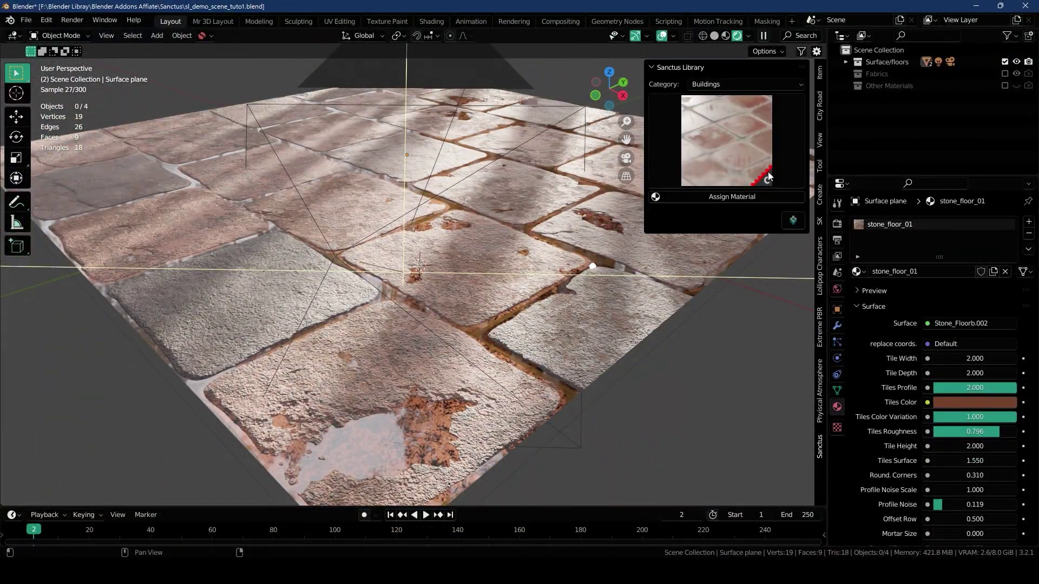
- Select the stone floor plane and set the Cycles feature set to Experimental
{"action": "left_click", "coordinate": [526, 284]}
{"action": "middle_click_drag", "start_coordinate": [526, 284], "coordinate": [557, 297]}
{"action": "left_click", "coordinate": [836, 226]}
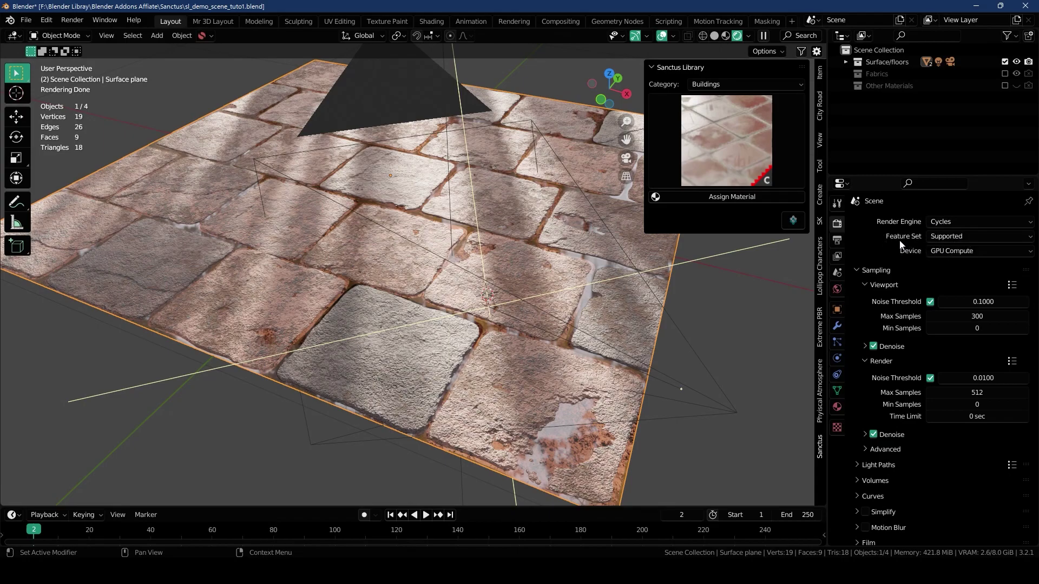
{"action": "left_click", "coordinate": [955, 237]}
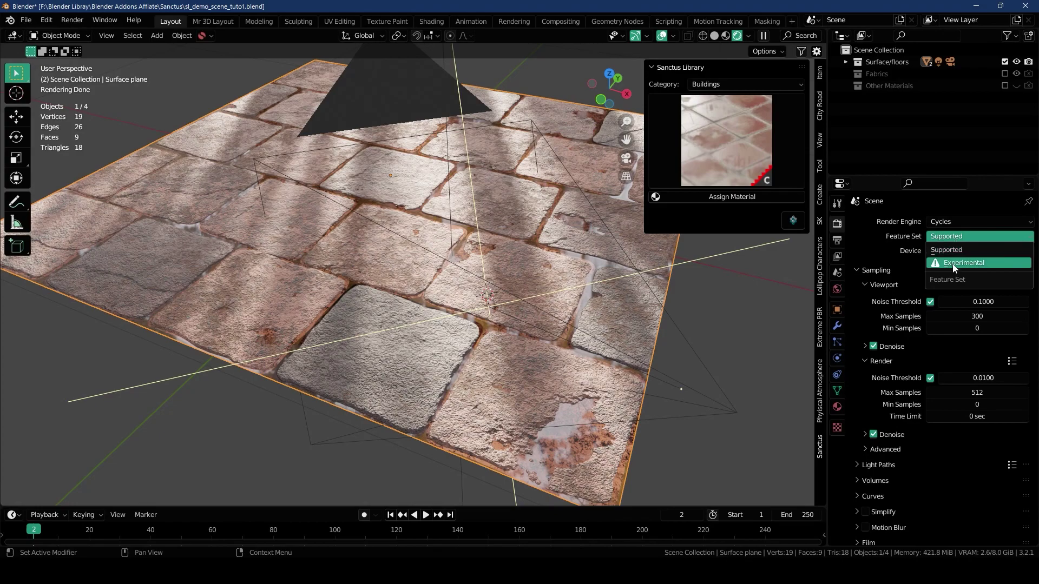
{"action": "left_click", "coordinate": [952, 261]}
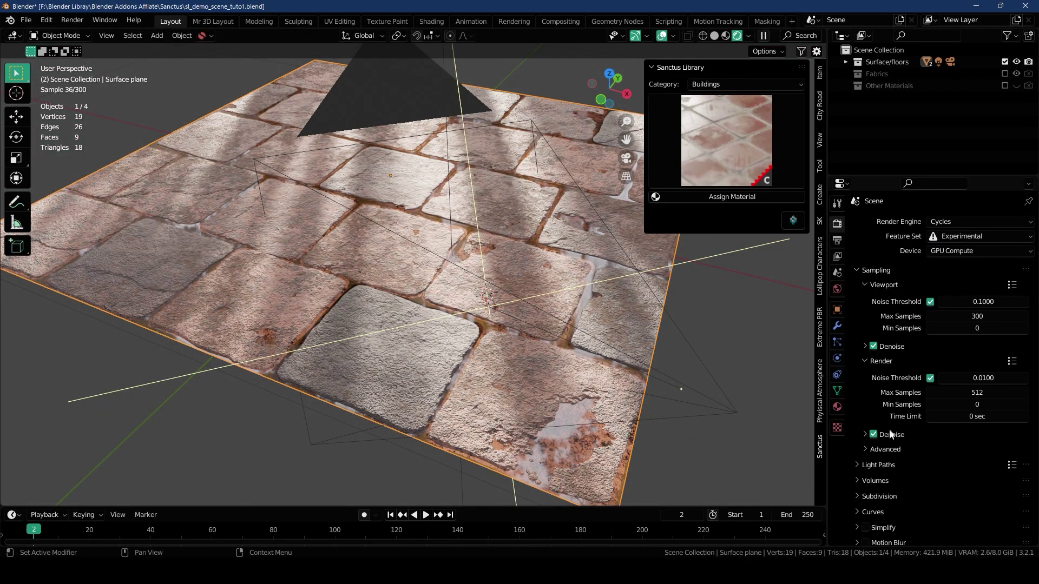
- Set the Cycles subdivision dicing rate to 1 px for render and 5 px for the viewport
{"action": "middle_click_drag", "start_coordinate": [893, 380], "coordinate": [893, 281]}
{"action": "left_click", "coordinate": [858, 397]}
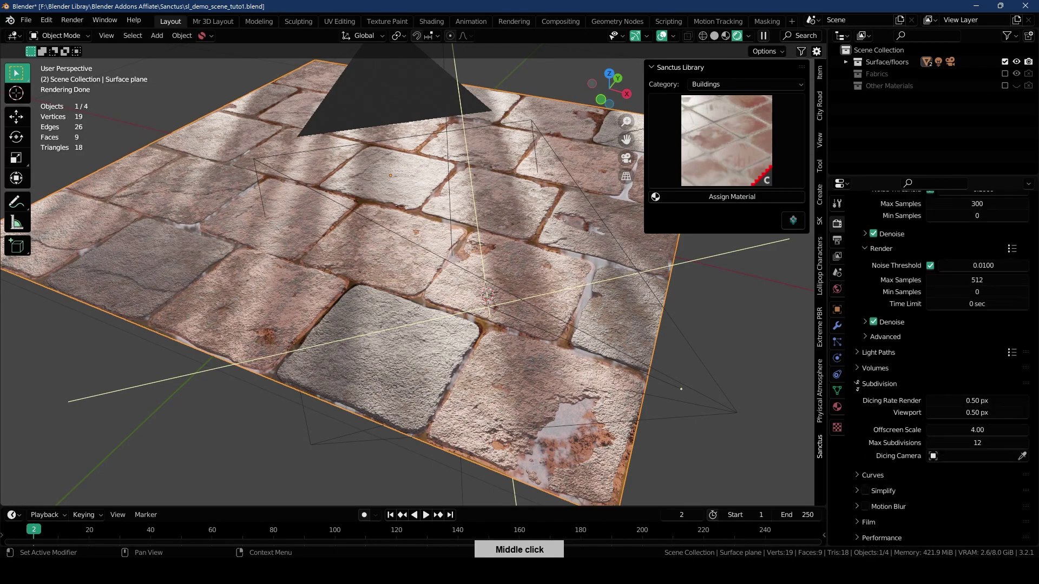
{"action": "middle_click_drag", "start_coordinate": [958, 413], "coordinate": [958, 374]}
{"action": "left_click_drag", "start_coordinate": [958, 374], "coordinate": [964, 390]}
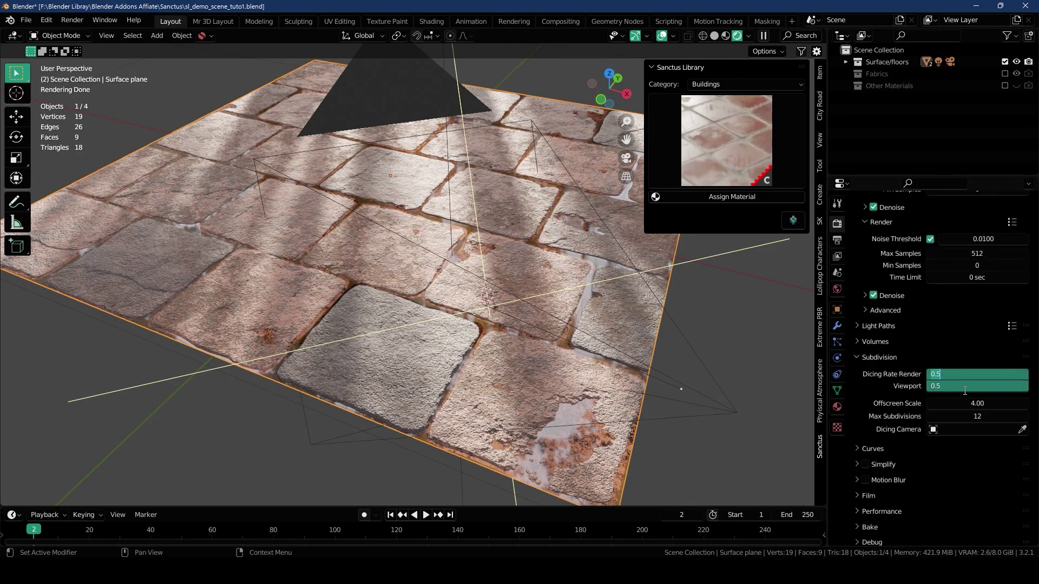
{"action": "type", "text": "1"}
{"action": "key", "text": "Return"}
{"action": "left_click", "coordinate": [960, 391]}
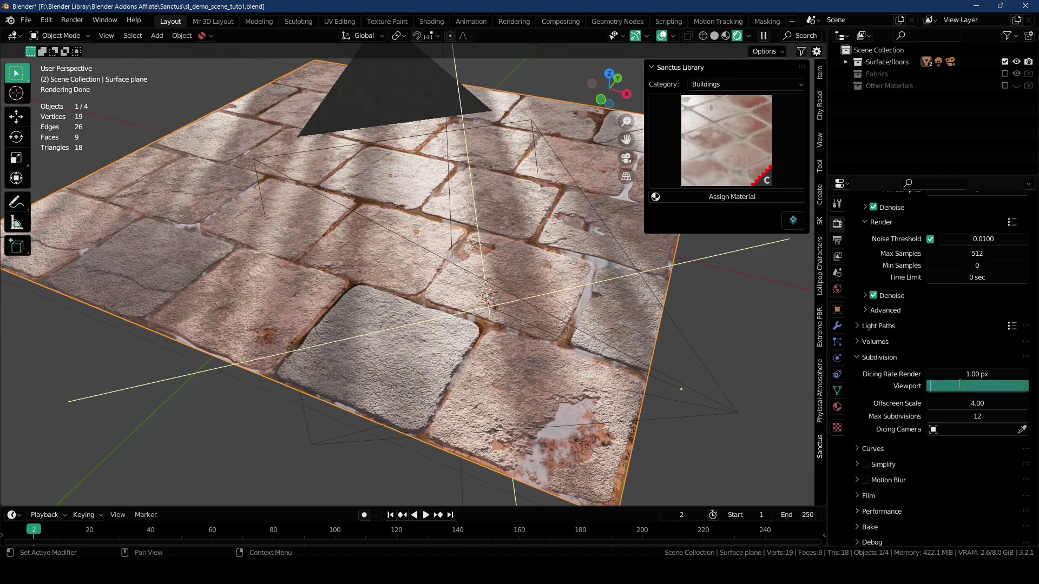
{"action": "key", "text": "Return"}
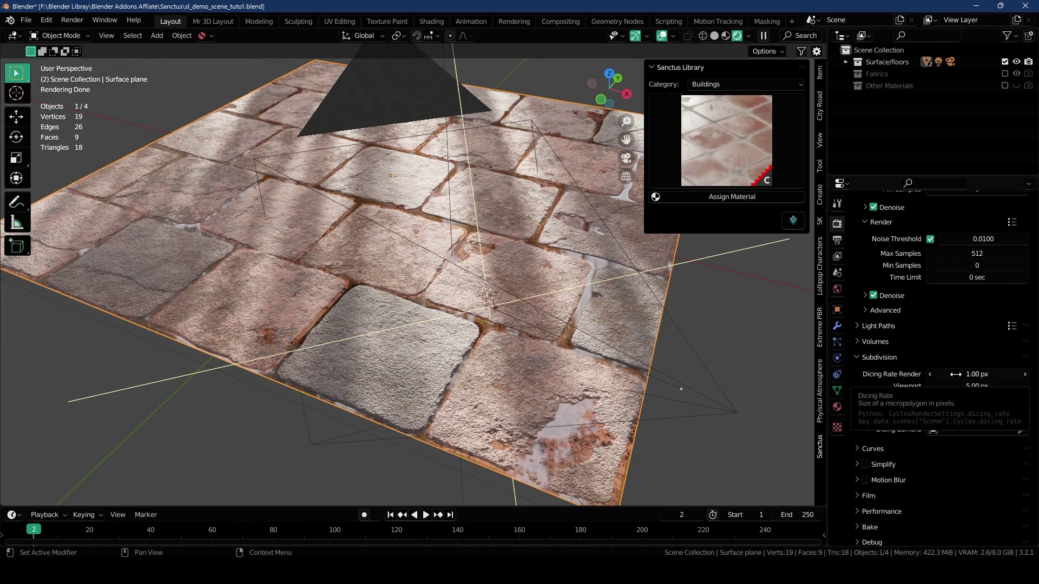
- Add a Subdivision Surface modifier to the floor plane, using the Simple type with Adaptive Subdivision
{"action": "left_click", "coordinate": [837, 326]}
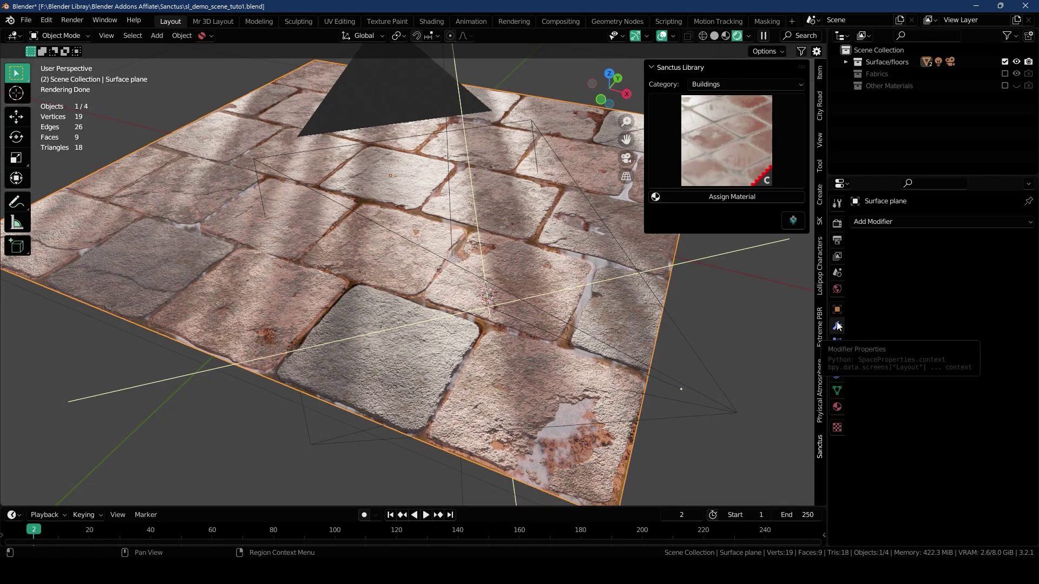
{"action": "middle_click_drag", "start_coordinate": [520, 327], "coordinate": [538, 326]}
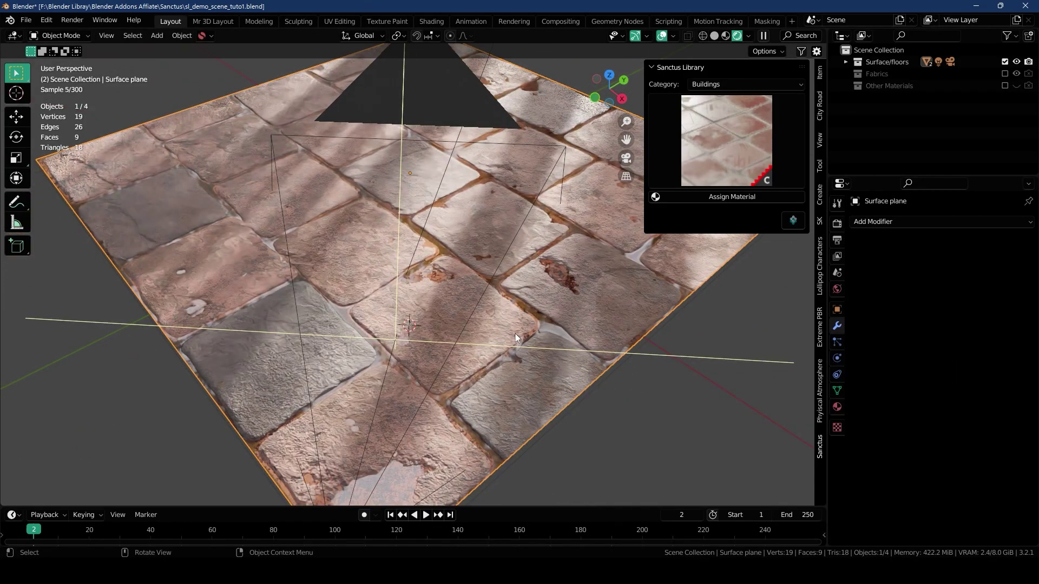
{"action": "left_click", "coordinate": [877, 223]}
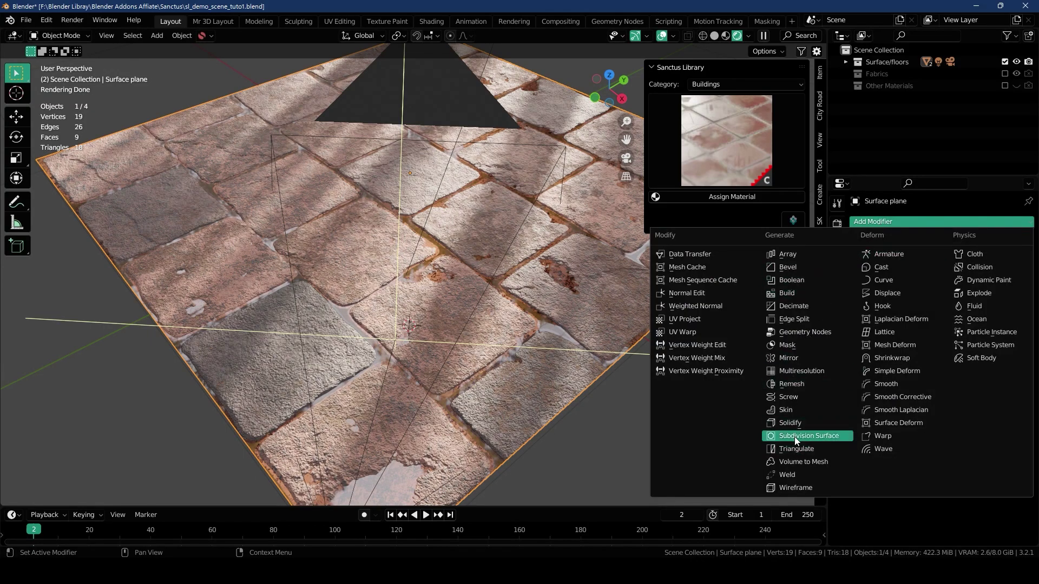
{"action": "left_click", "coordinate": [796, 438]}
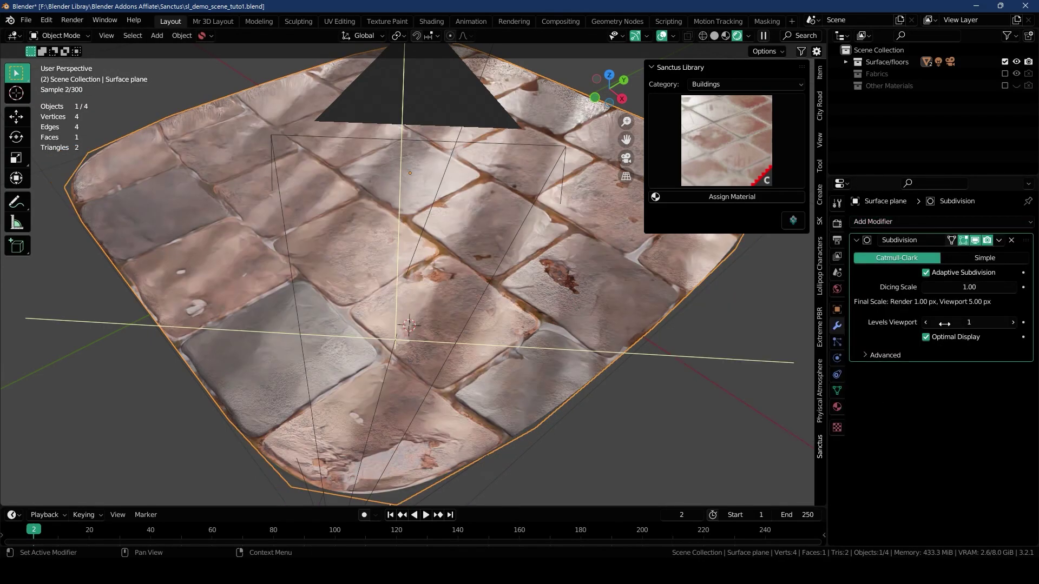
{"action": "left_click", "coordinate": [973, 259]}
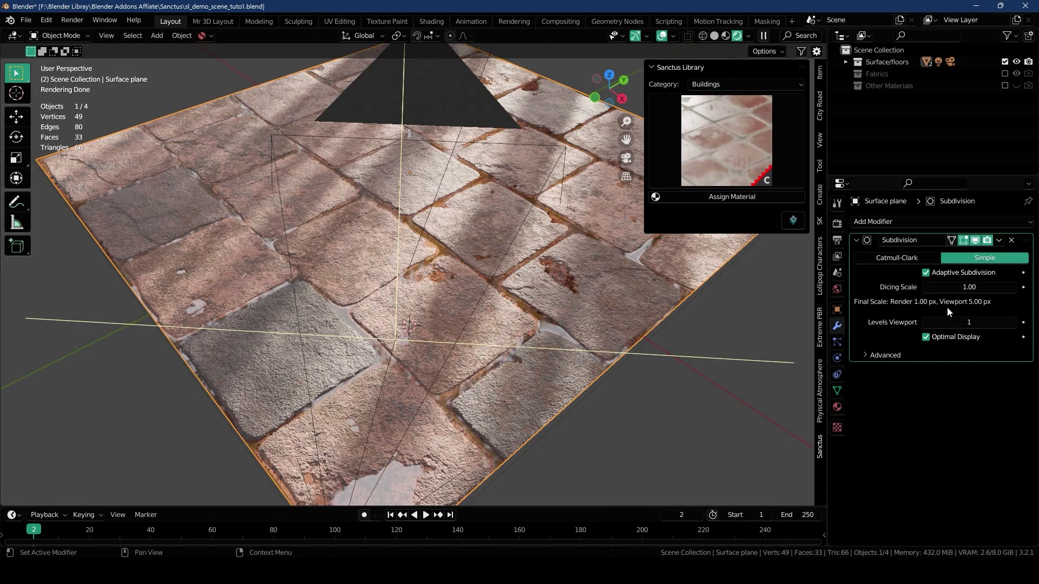
- View the floor through the scene camera and set its material's displacement method to Displacement Only
{"action": "key", "text": "KP_0"}
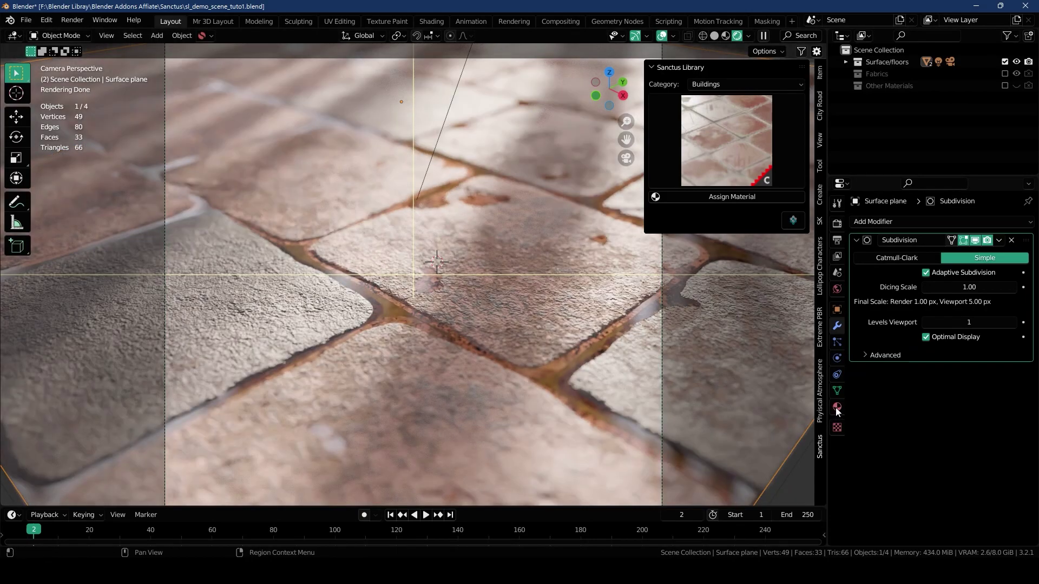
{"action": "left_click", "coordinate": [837, 407]}
{"action": "middle_click_drag", "start_coordinate": [923, 514], "coordinate": [899, 345]}
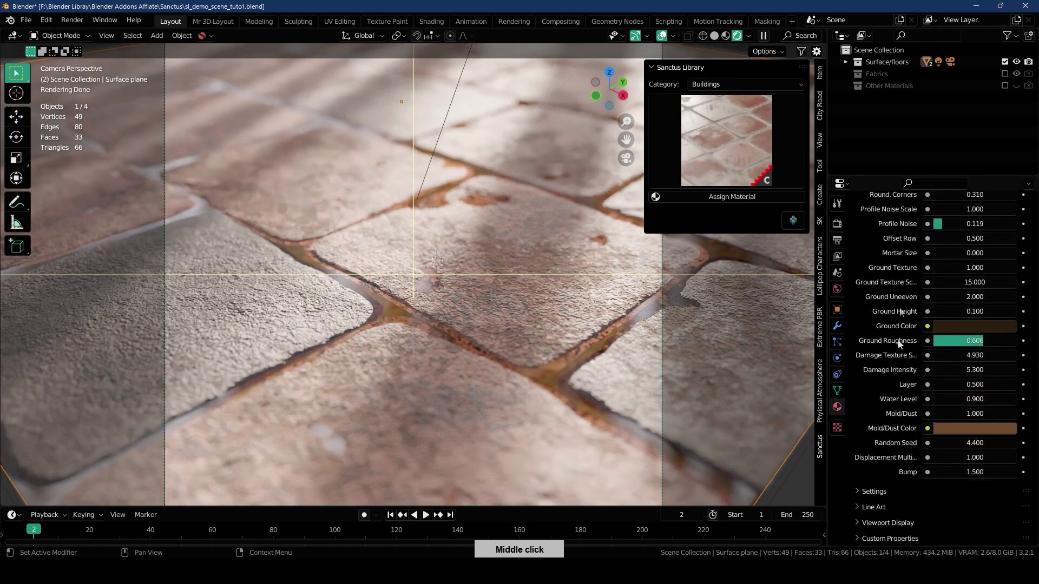
{"action": "left_click", "coordinate": [852, 491]}
{"action": "middle_click_drag", "start_coordinate": [852, 490], "coordinate": [875, 319]}
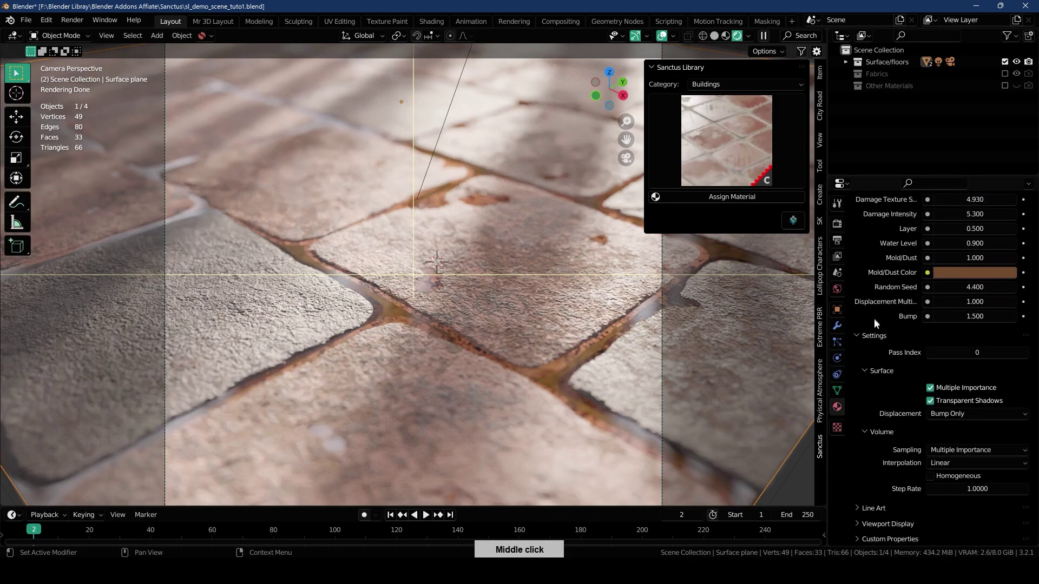
{"action": "middle_click_drag", "start_coordinate": [880, 407], "coordinate": [875, 415]}
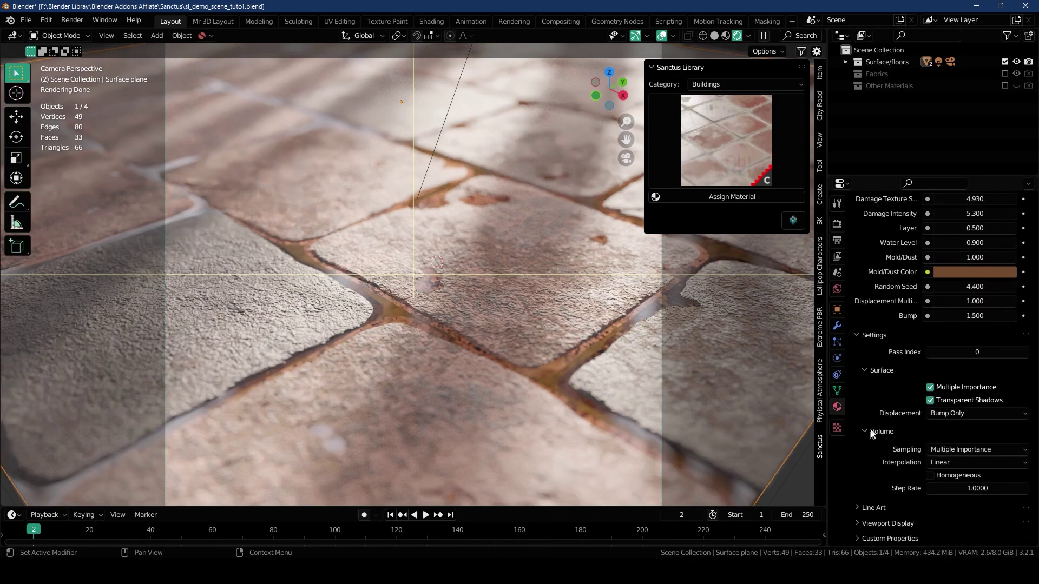
{"action": "left_click", "coordinate": [937, 414]}
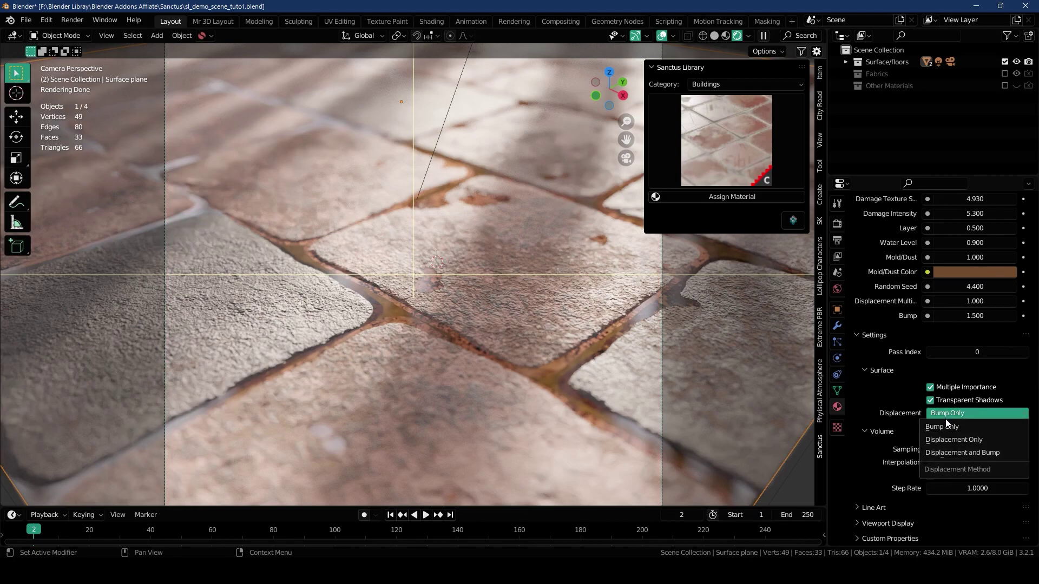
{"action": "left_click", "coordinate": [935, 440]}
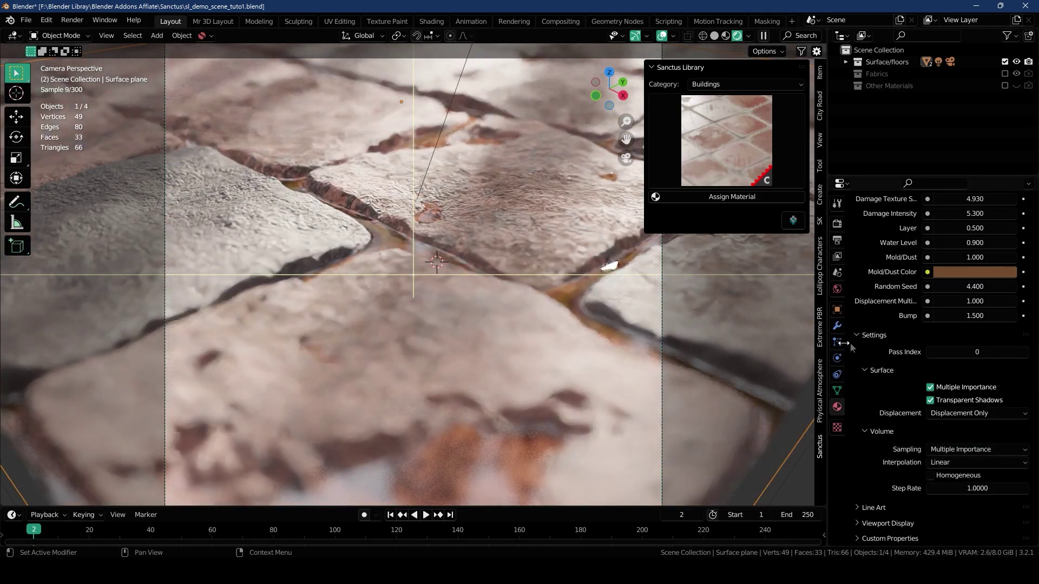
- Examine the displaced stone floor from another angle, review its material's surface parameters, and return to the camera view
{"action": "scroll", "coordinate": [529, 243], "scroll_direction": "down", "scroll_amount": 2}
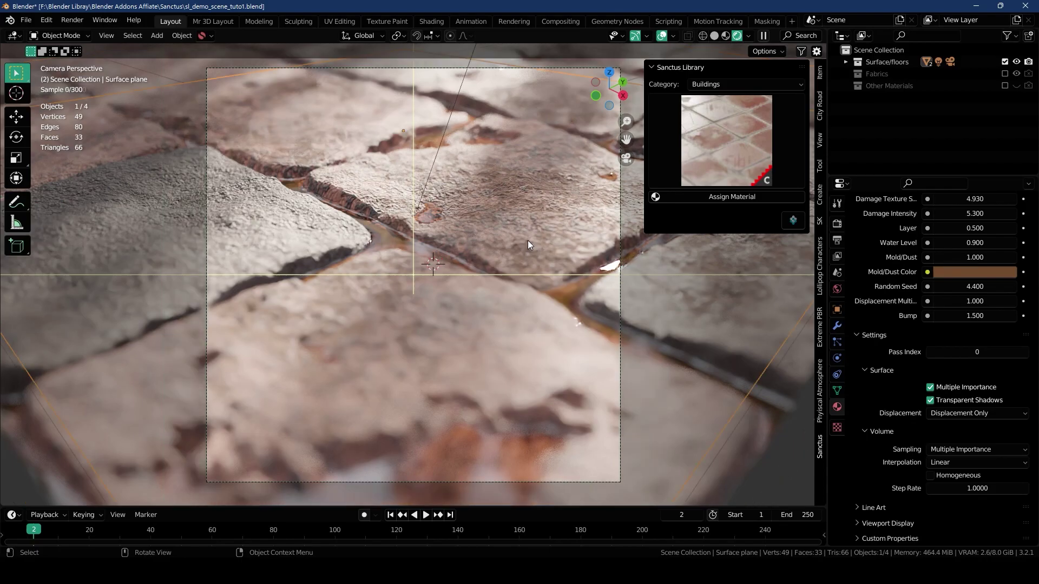
{"action": "middle_click_drag", "start_coordinate": [527, 241], "coordinate": [450, 257]}
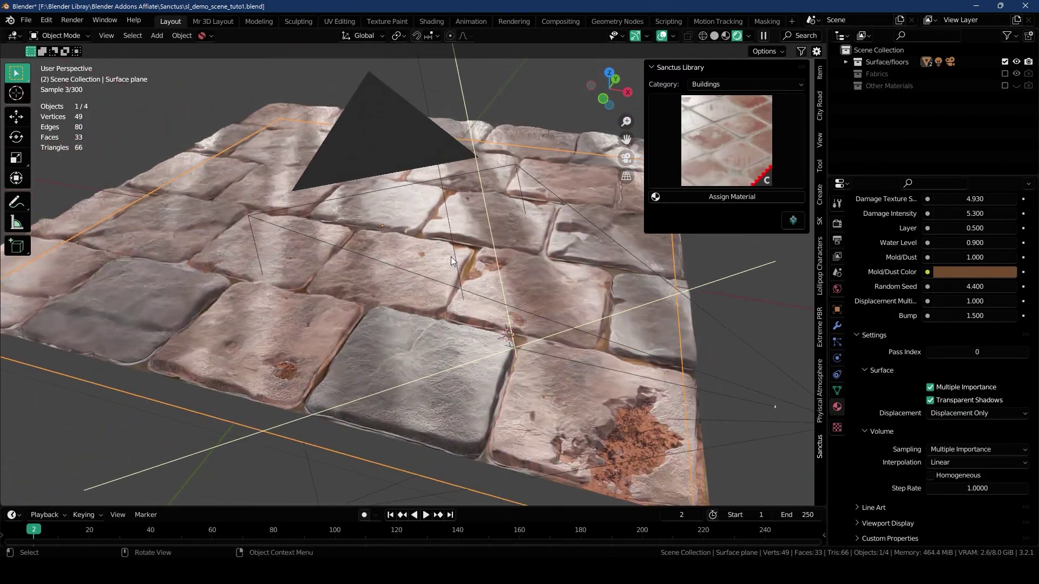
{"action": "middle_click_drag", "start_coordinate": [875, 264], "coordinate": [881, 415]}
{"action": "middle_click_drag", "start_coordinate": [890, 237], "coordinate": [900, 320]}
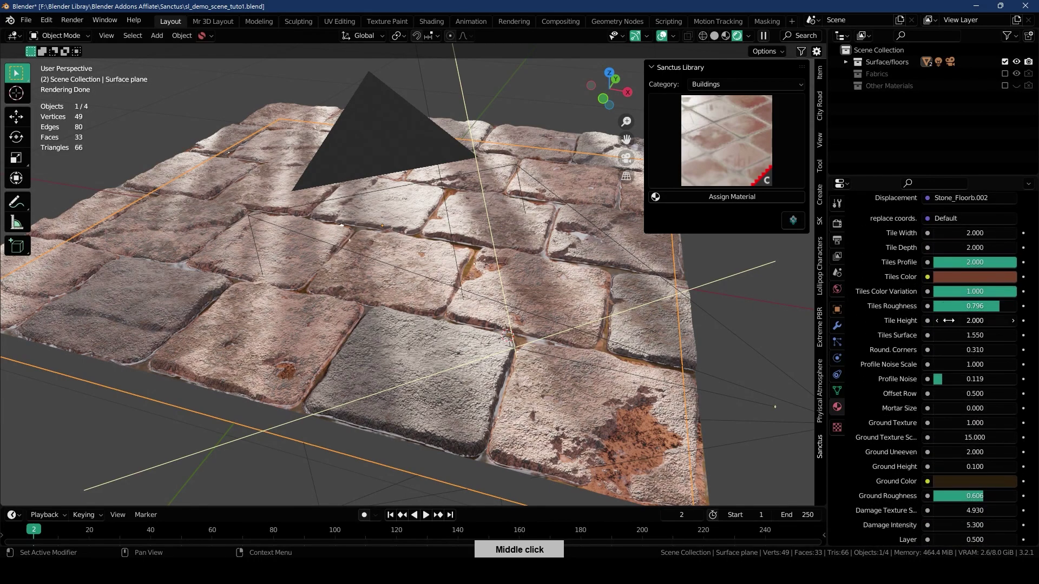
{"action": "middle_click_drag", "start_coordinate": [939, 352], "coordinate": [939, 453]}
{"action": "left_click_drag", "start_coordinate": [955, 334], "coordinate": [955, 355]}
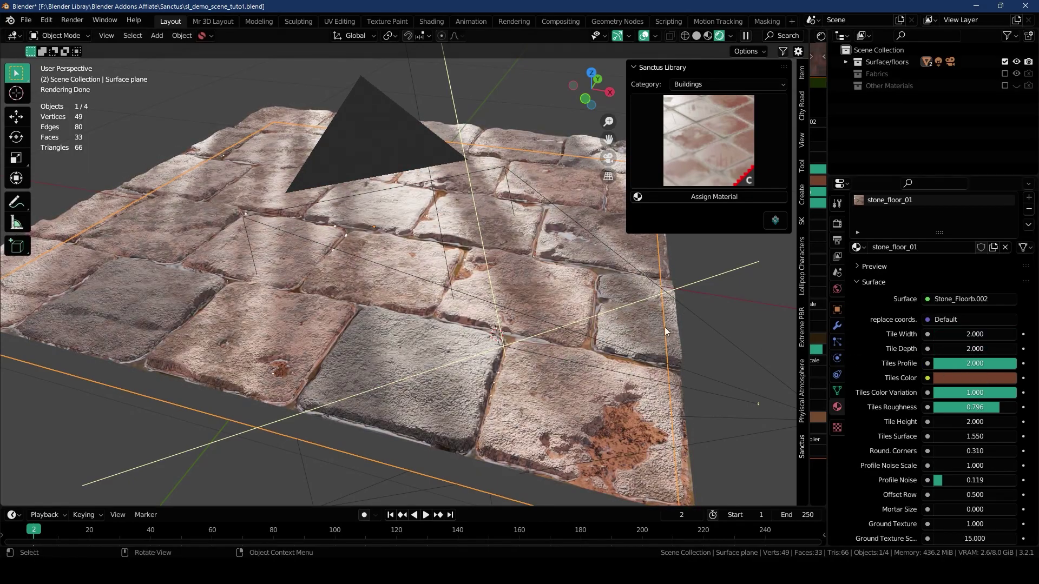
{"action": "key", "text": "KP_0"}
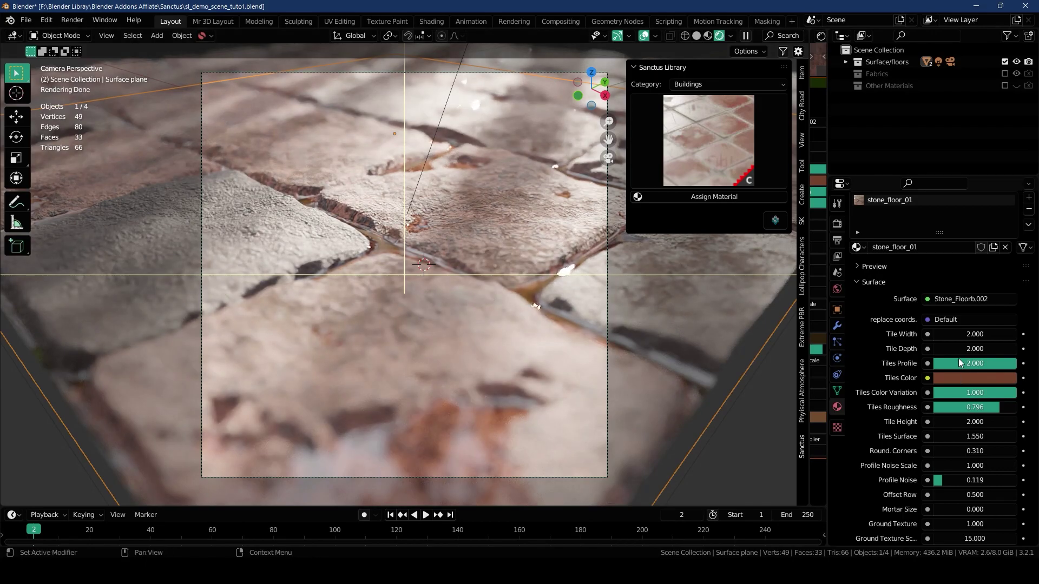
- Try other Tiles Profile and Tiles Color Variation values and a blue Tiles Color on stone_floor_01, restoring the original settings
{"action": "left_click_drag", "start_coordinate": [961, 363], "coordinate": [1009, 364]}
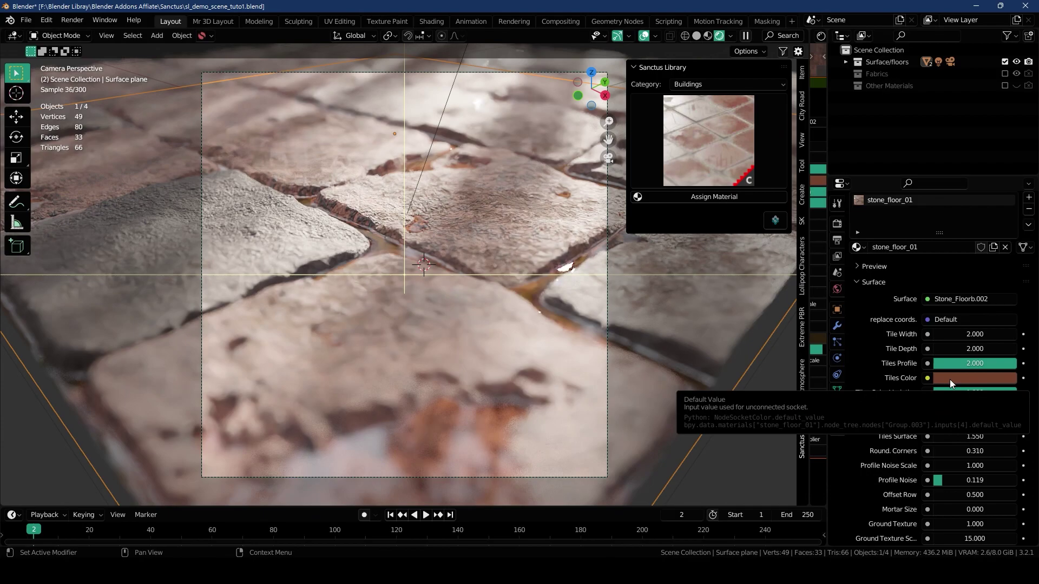
{"action": "left_click", "coordinate": [950, 379]}
{"action": "mouse_move", "coordinate": [975, 238]}
{"action": "left_mouse_down"}
{"action": "mouse_move", "coordinate": [936, 210]}
{"action": "mouse_move", "coordinate": [985, 217]}
{"action": "left_mouse_up"}
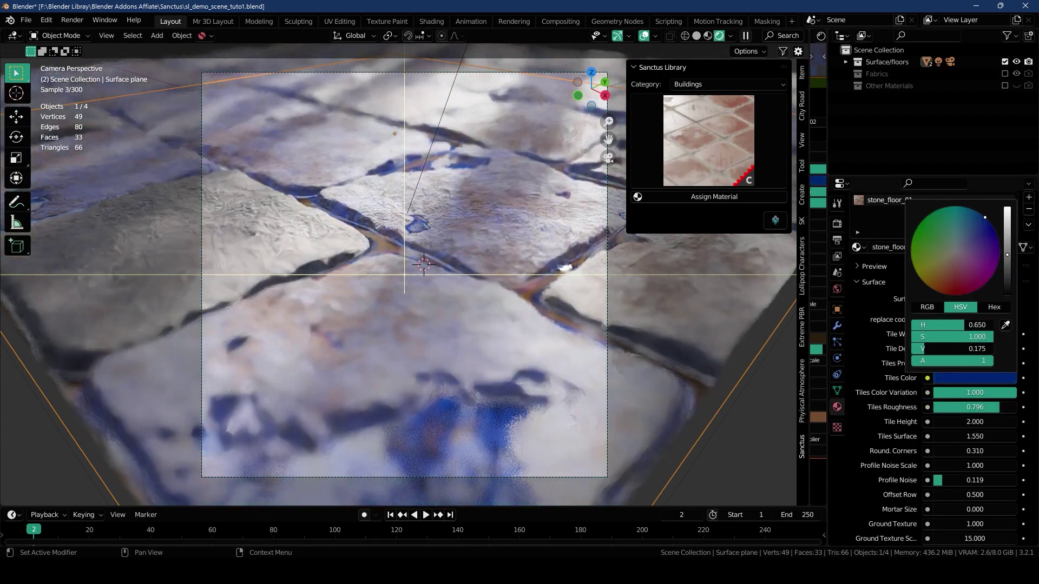
{"action": "left_click", "coordinate": [946, 277]}
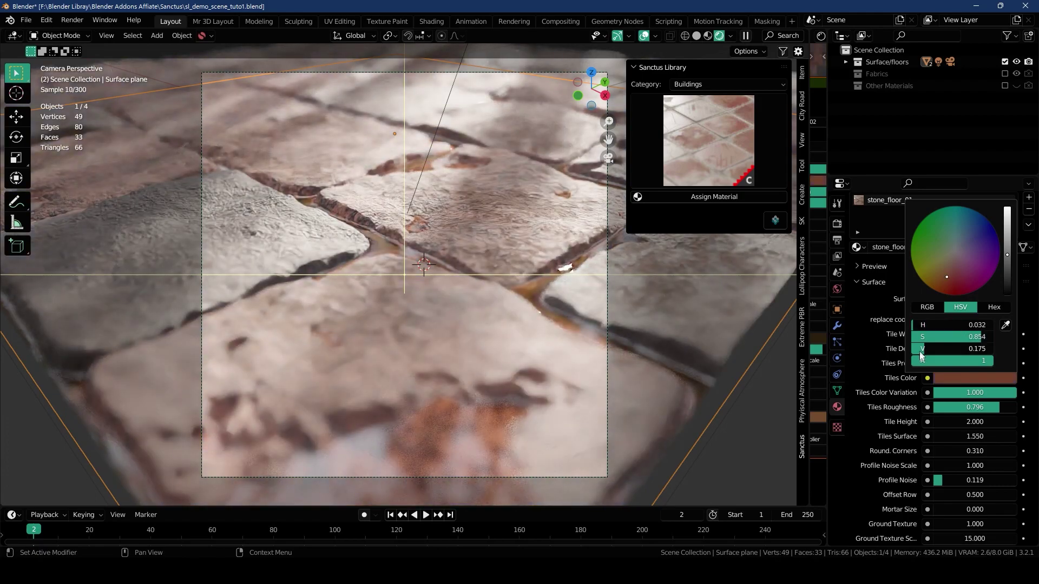
{"action": "left_click_drag", "start_coordinate": [960, 396], "coordinate": [1013, 398]}
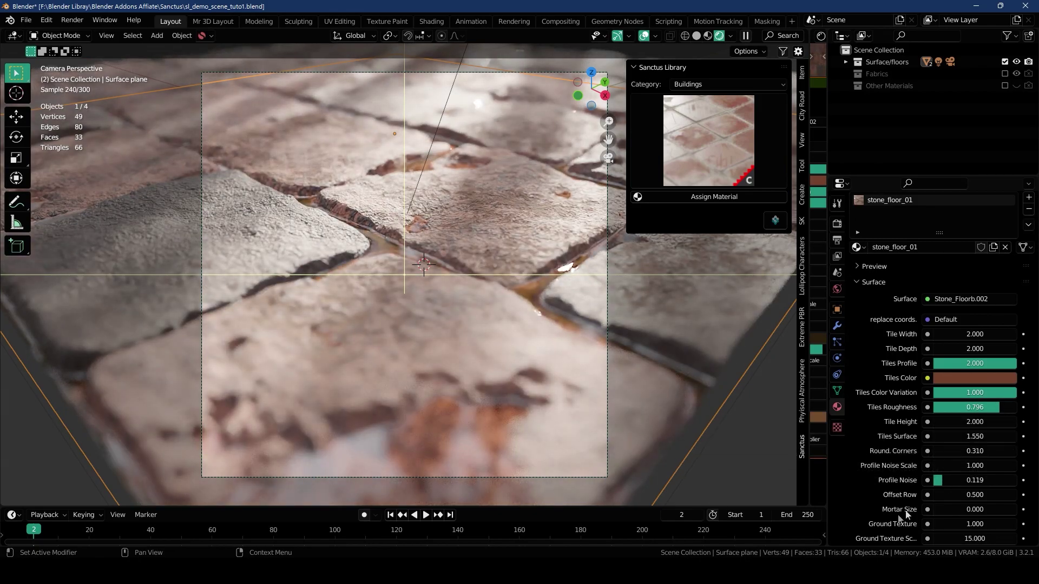
- Look through the stone floor material's parameters and try different Mortar Size values
{"action": "scroll", "coordinate": [967, 428], "scroll_direction": "down", "scroll_amount": 5}
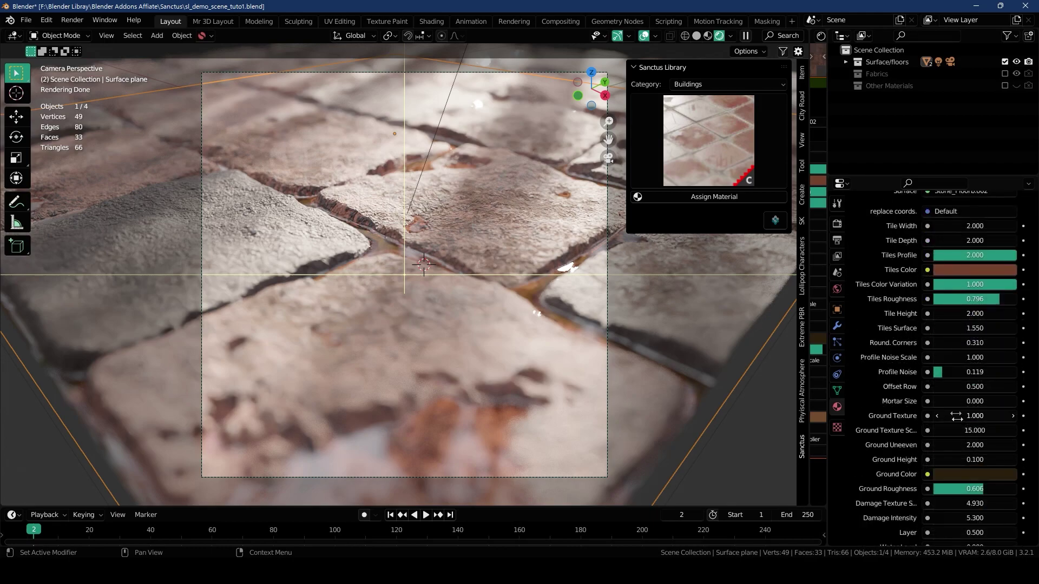
{"action": "scroll", "coordinate": [973, 359], "scroll_direction": "down", "scroll_amount": 3}
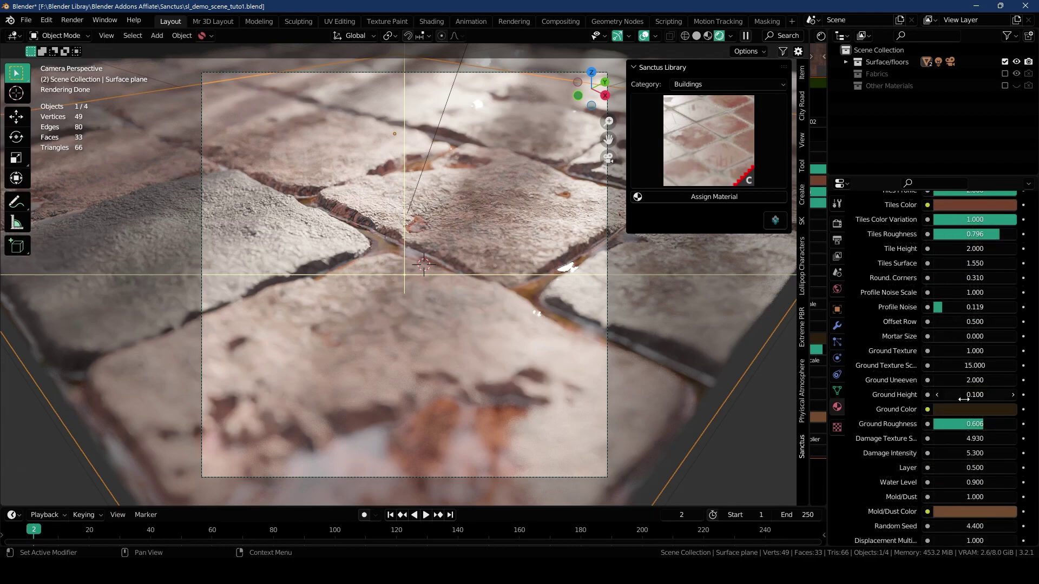
{"action": "scroll", "coordinate": [963, 399], "scroll_direction": "down", "scroll_amount": 3}
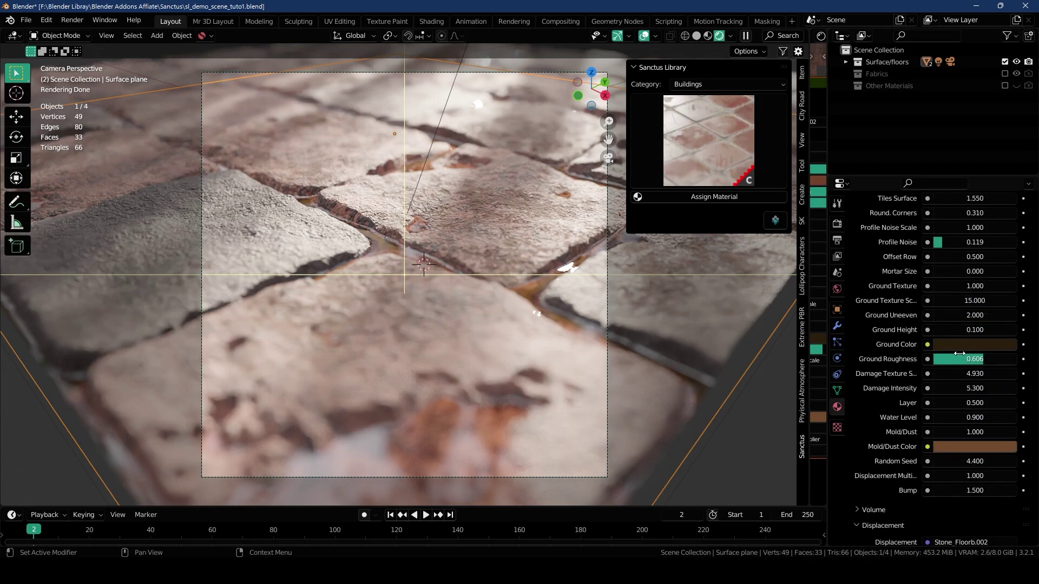
{"action": "scroll", "coordinate": [959, 353], "scroll_direction": "up", "scroll_amount": 5}
{"action": "mouse_move", "coordinate": [951, 380]}
{"action": "left_mouse_down"}
{"action": "mouse_move", "coordinate": [963, 382]}
{"action": "mouse_move", "coordinate": [944, 381]}
{"action": "left_mouse_up"}
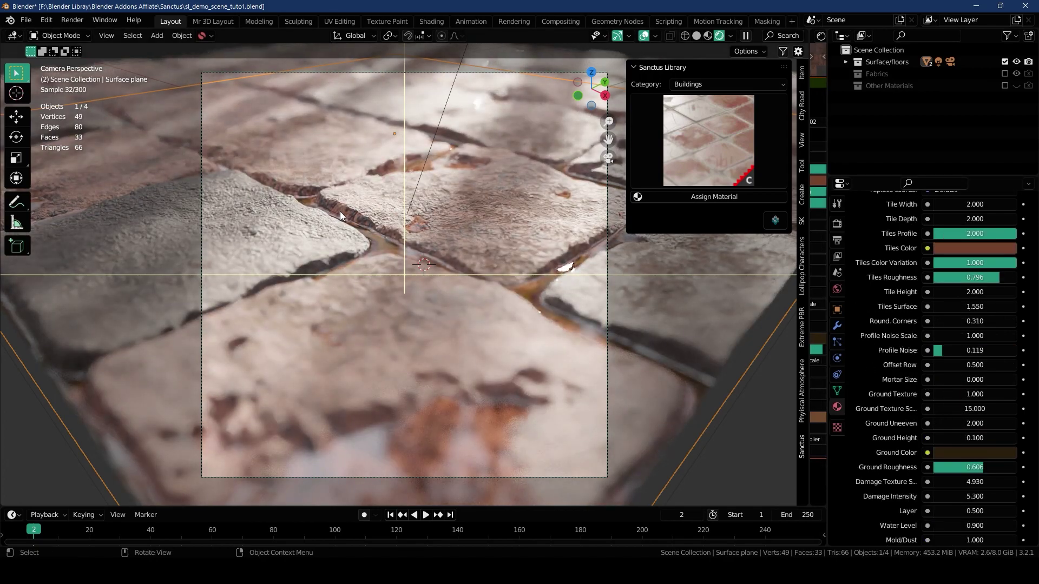
{"action": "mouse_move", "coordinate": [958, 382]}
{"action": "left_mouse_down"}
{"action": "mouse_move", "coordinate": [978, 378]}
{"action": "mouse_move", "coordinate": [951, 378]}
{"action": "mouse_move", "coordinate": [999, 380]}
{"action": "mouse_move", "coordinate": [956, 383]}
{"action": "left_mouse_up"}
- Set the stone floor material's Water Level to 0.920 and try a different Mold/Dust amount
{"action": "mouse_move", "coordinate": [956, 383]}
{"action": "middle_mouse_down"}
{"action": "mouse_move", "coordinate": [953, 344]}
{"action": "mouse_move", "coordinate": [956, 363]}
{"action": "middle_mouse_up"}
{"action": "middle_click_drag", "start_coordinate": [947, 478], "coordinate": [944, 432]}
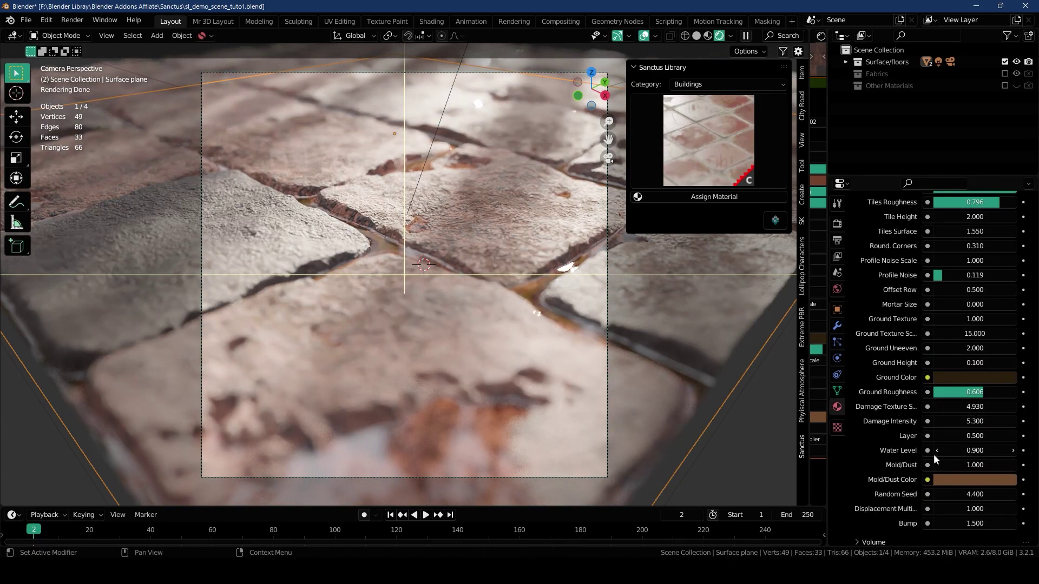
{"action": "left_click", "coordinate": [1013, 450]}
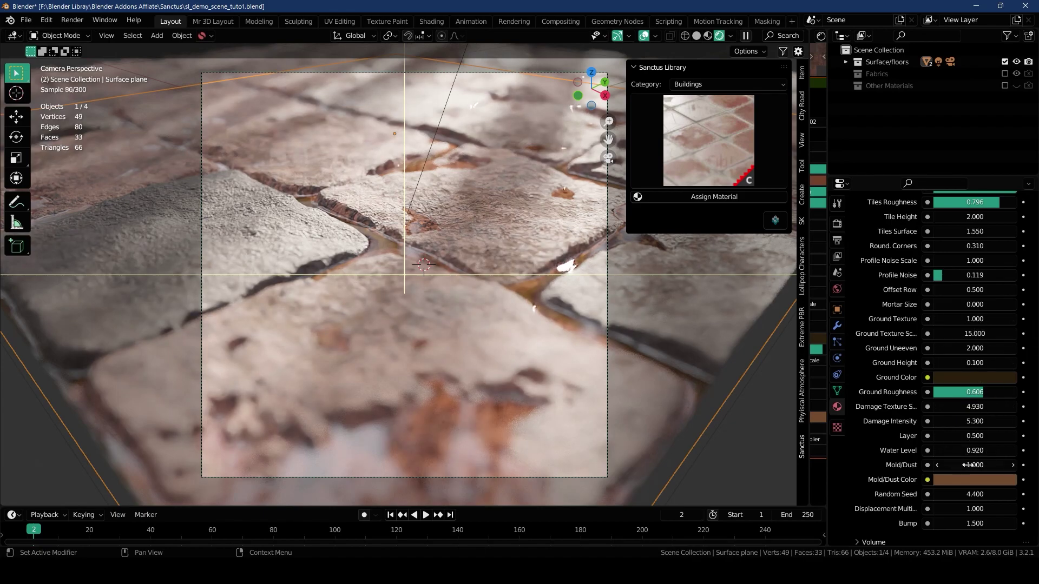
{"action": "left_click_drag", "start_coordinate": [966, 464], "coordinate": [859, 470]}
- Try very low and full 1.000 Round. Corners values on the stone floor material
{"action": "scroll", "coordinate": [967, 466], "scroll_direction": "up", "scroll_amount": 3}
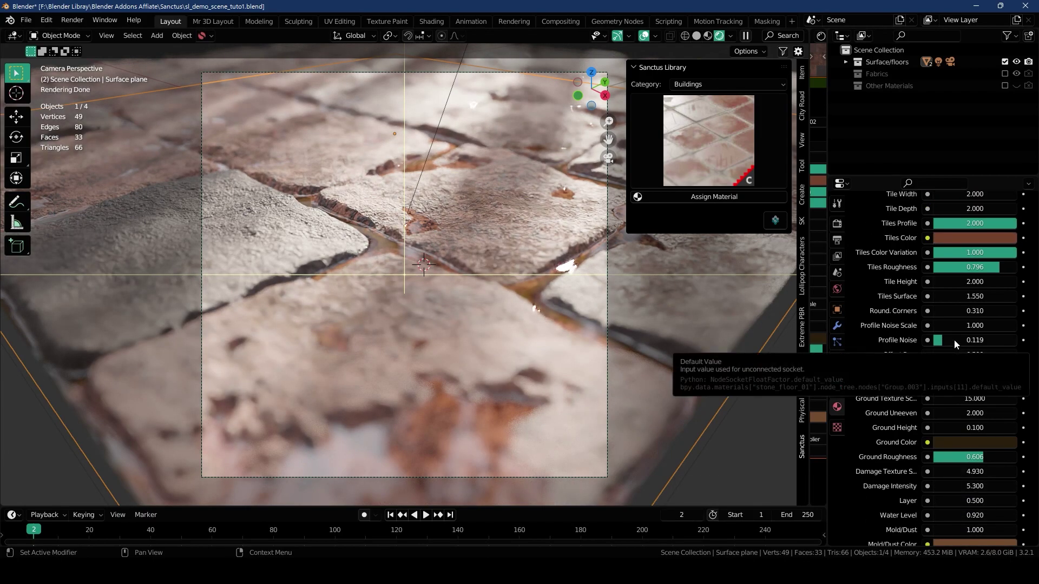
{"action": "mouse_move", "coordinate": [961, 312]}
{"action": "left_mouse_down"}
{"action": "mouse_move", "coordinate": [1001, 311]}
{"action": "mouse_move", "coordinate": [960, 311]}
{"action": "left_mouse_up"}
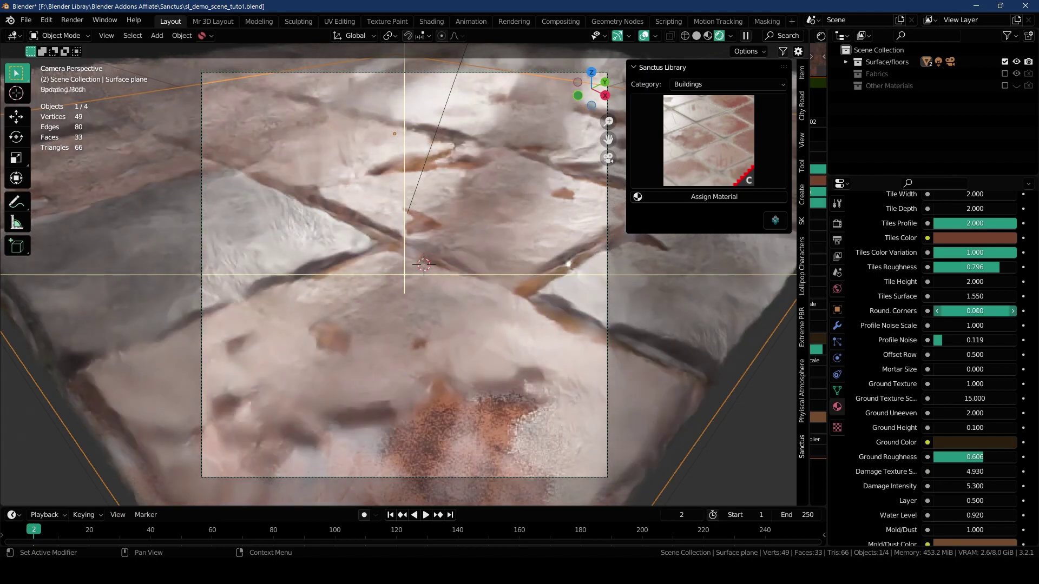
{"action": "right_click", "coordinate": [961, 312]}
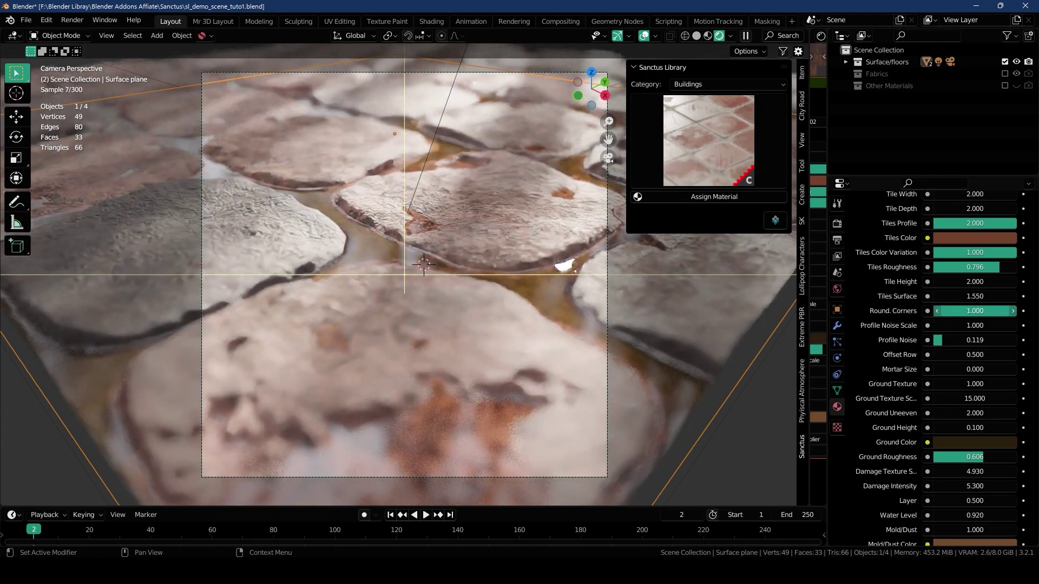
- Try a Profile Noise of 0.855 while viewing the whole floor, then set Profile Noise to 0.197 and Round. Corners to 0.000
{"action": "middle_click_drag", "start_coordinate": [216, 325], "coordinate": [349, 362]}
{"action": "left_click_drag", "start_coordinate": [971, 341], "coordinate": [1013, 339]}
{"action": "middle_click_drag", "start_coordinate": [343, 310], "coordinate": [370, 336]}
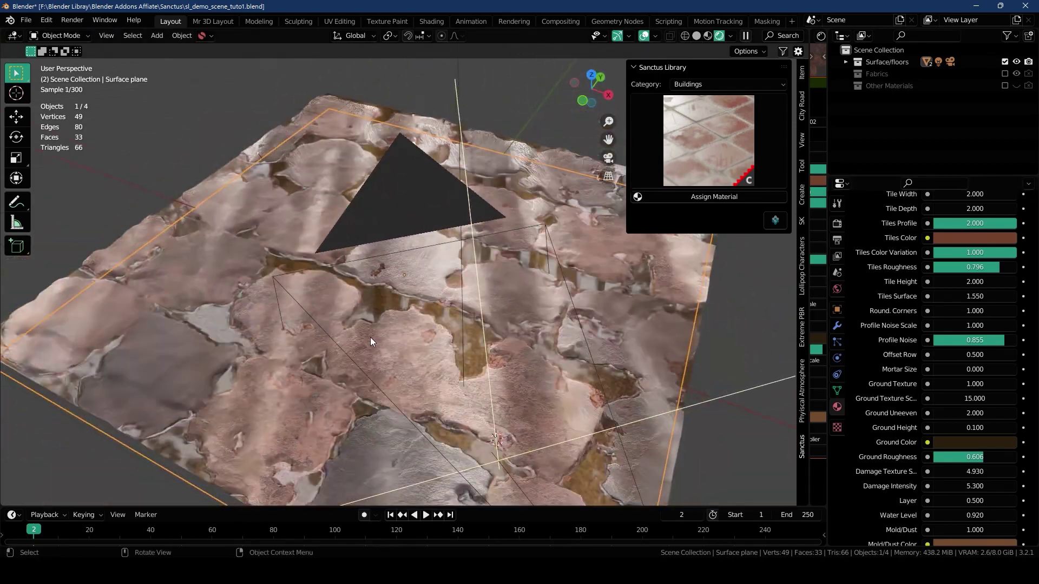
{"action": "left_click_drag", "start_coordinate": [972, 340], "coordinate": [929, 317]}
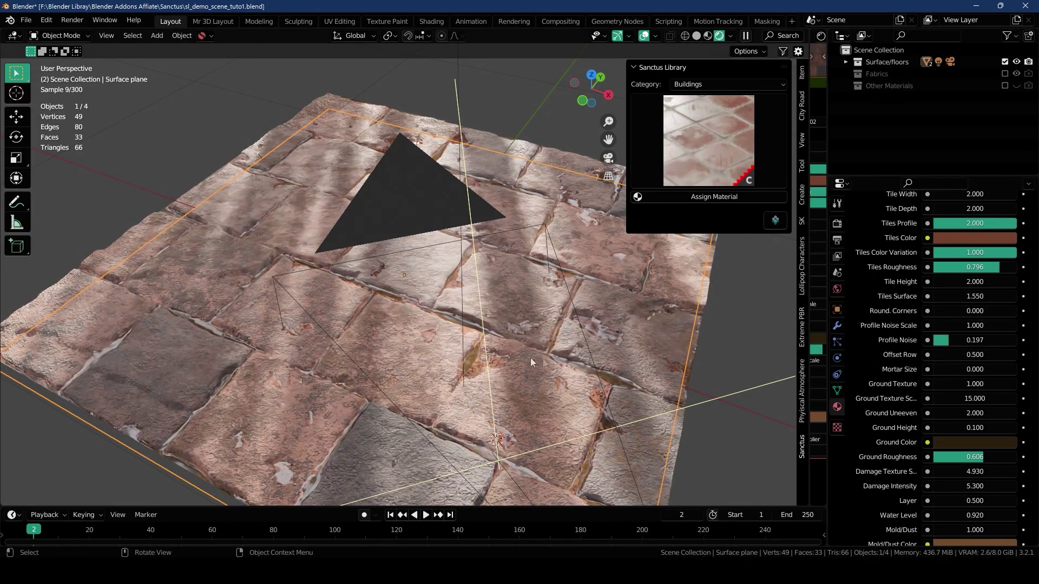
- Try a Tile Height of 1.900 on the stone floor material and undo the change
{"action": "middle_click_drag", "start_coordinate": [530, 358], "coordinate": [390, 341]}
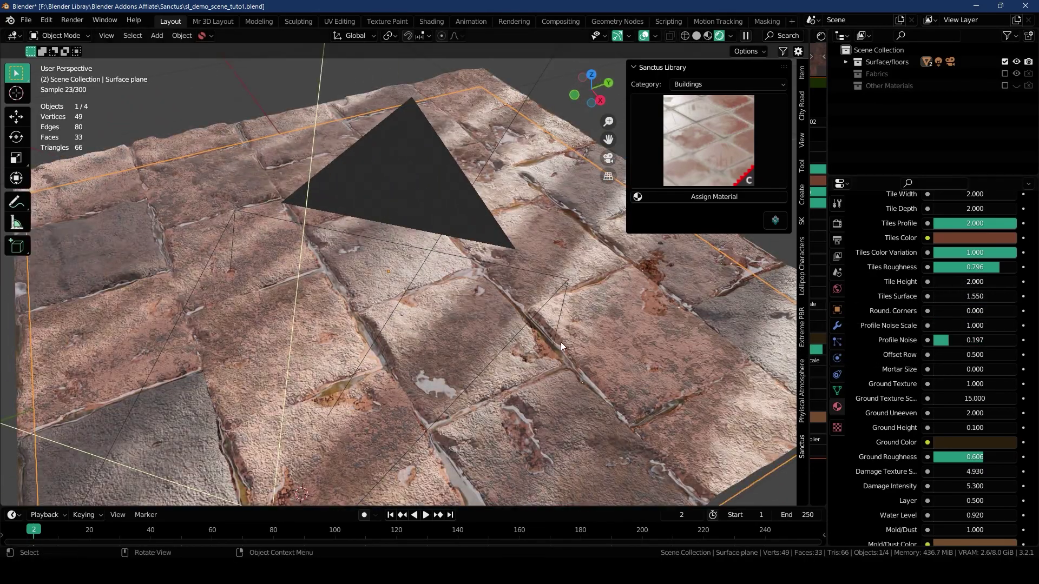
{"action": "middle_click_drag", "start_coordinate": [561, 341], "coordinate": [644, 283]}
{"action": "middle_click_drag", "start_coordinate": [595, 258], "coordinate": [559, 290]}
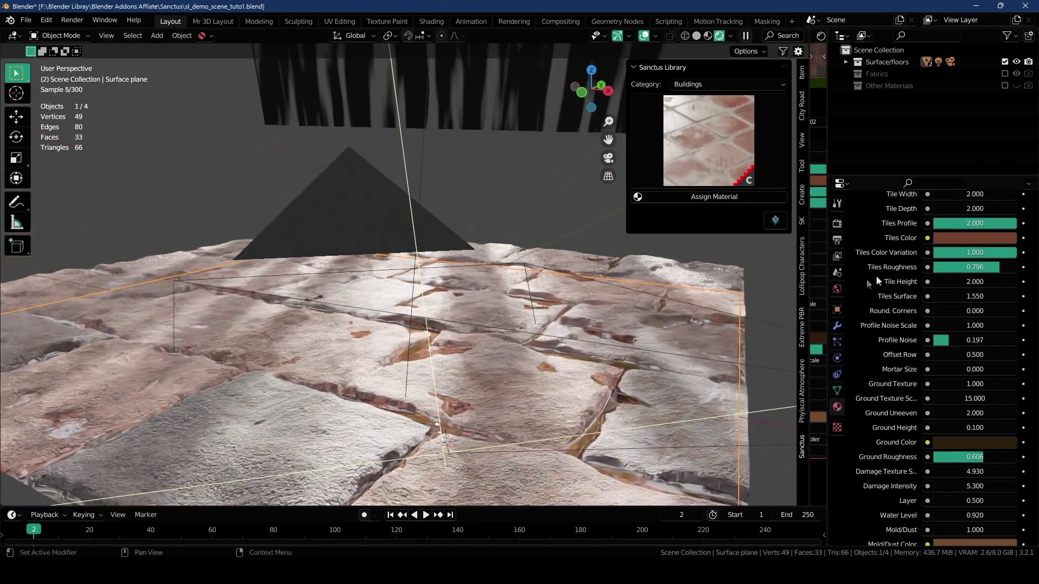
{"action": "left_click_drag", "start_coordinate": [1002, 281], "coordinate": [932, 282]}
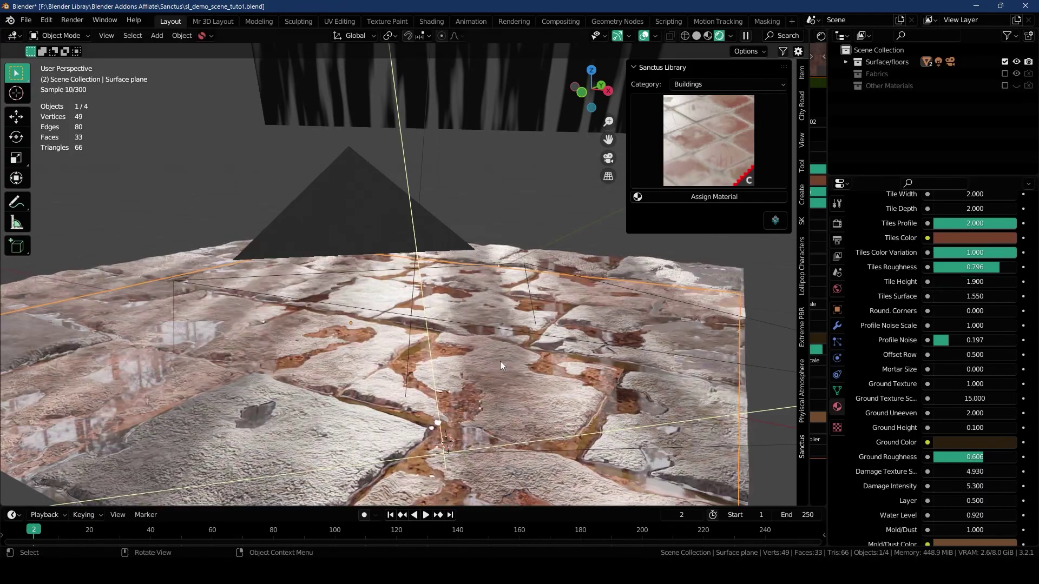
{"action": "key", "text": "ctrl+z"}
{"action": "middle_click_drag", "start_coordinate": [500, 361], "coordinate": [460, 390]}
{"action": "left_click_drag", "start_coordinate": [966, 266], "coordinate": [1016, 268]}
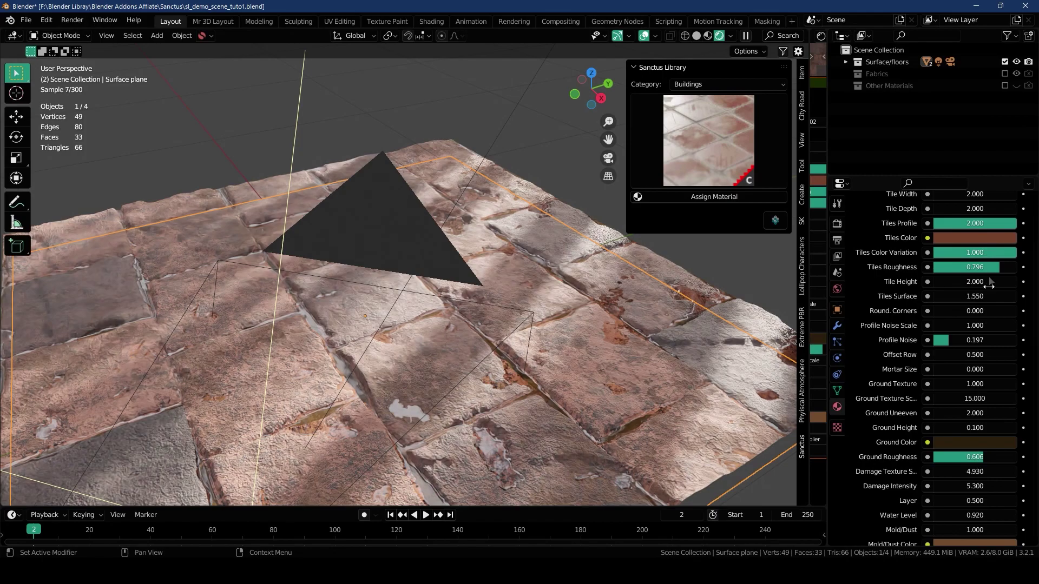
- Try a different Random Seed value on the stone floor material
{"action": "scroll", "coordinate": [979, 310], "scroll_direction": "down", "scroll_amount": 4}
{"action": "scroll", "coordinate": [978, 310], "scroll_direction": "down", "scroll_amount": 1}
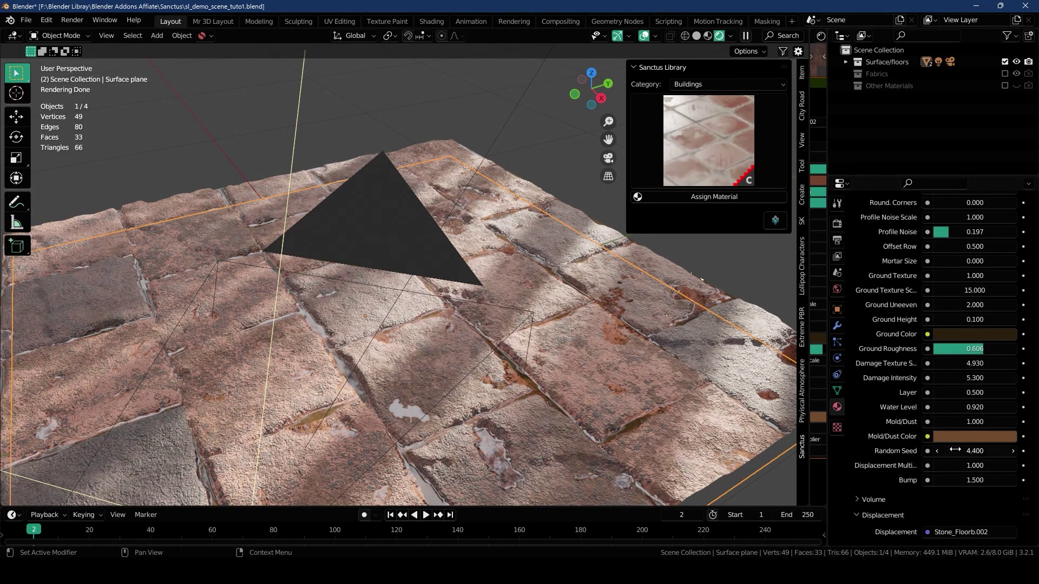
{"action": "left_click_drag", "start_coordinate": [965, 451], "coordinate": [977, 453]}
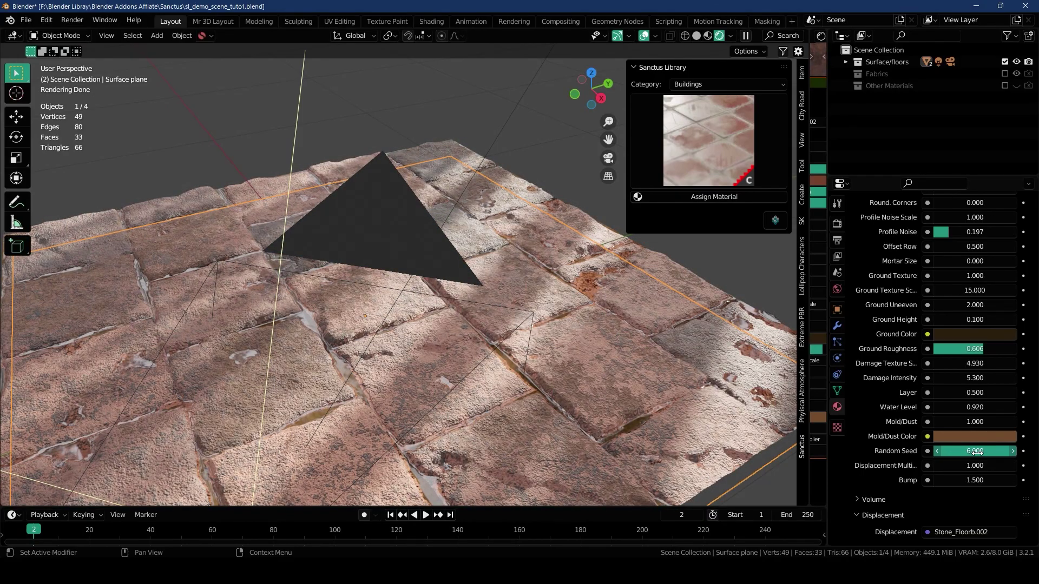
{"action": "left_click_drag", "start_coordinate": [977, 453], "coordinate": [978, 453]}
- Set the stone floor material's Damage Texture Scale to 3.430 and widen the Properties editor so the parameter names are readable
{"action": "left_click_drag", "start_coordinate": [974, 394], "coordinate": [971, 394]}
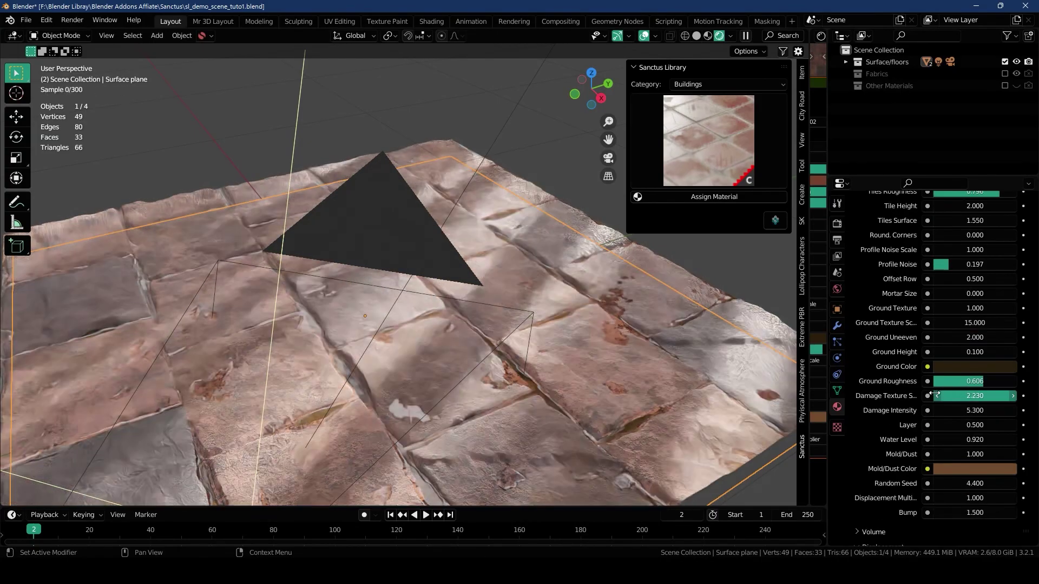
{"action": "left_click_drag", "start_coordinate": [971, 394], "coordinate": [967, 394]}
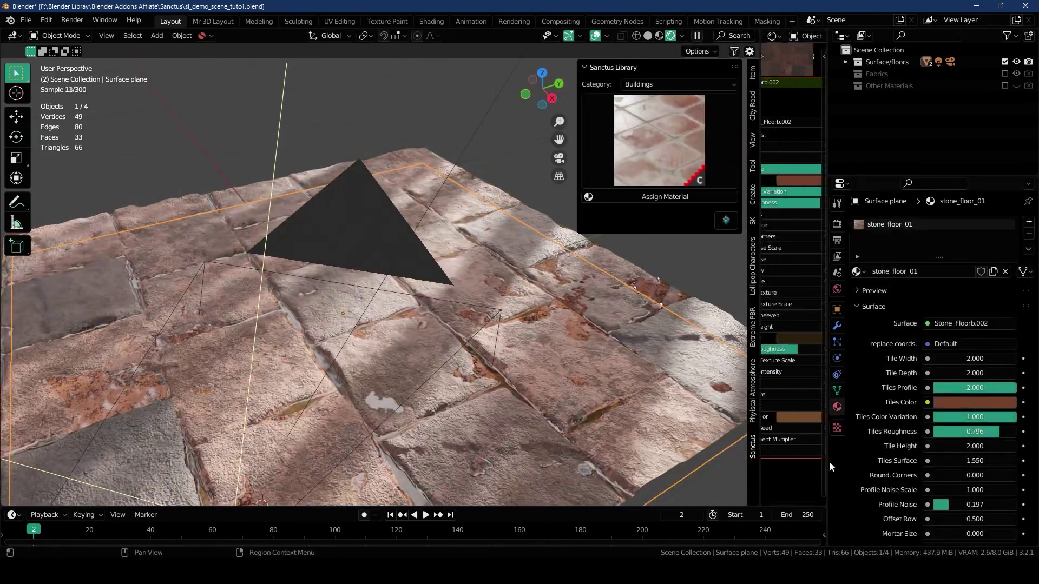
{"action": "left_click_drag", "start_coordinate": [827, 461], "coordinate": [784, 458]}
{"action": "scroll", "coordinate": [887, 369], "scroll_direction": "down", "scroll_amount": 3}
{"action": "middle_click_drag", "start_coordinate": [897, 511], "coordinate": [904, 375]}
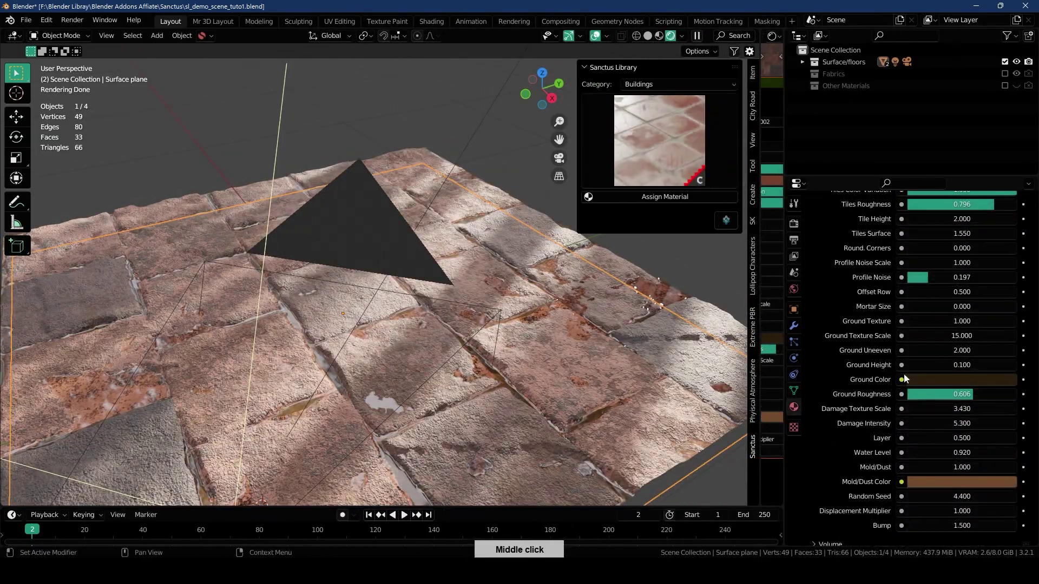
- Try a Damage Intensity of 2.200 on the stone floor material and undo the change
{"action": "middle_click_drag", "start_coordinate": [680, 375], "coordinate": [700, 359]}
{"action": "left_click_drag", "start_coordinate": [939, 423], "coordinate": [928, 425]}
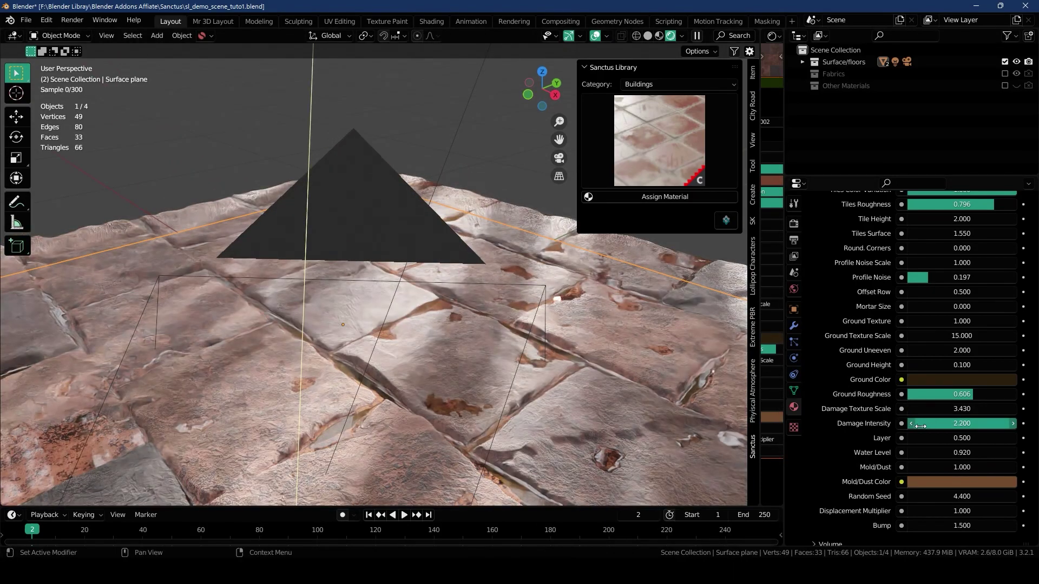
{"action": "key", "text": "ctrl+z"}
{"action": "mouse_move", "coordinate": [928, 424]}
{"action": "middle_mouse_down"}
{"action": "mouse_move", "coordinate": [936, 400]}
{"action": "mouse_move", "coordinate": [936, 428]}
{"action": "middle_mouse_up"}
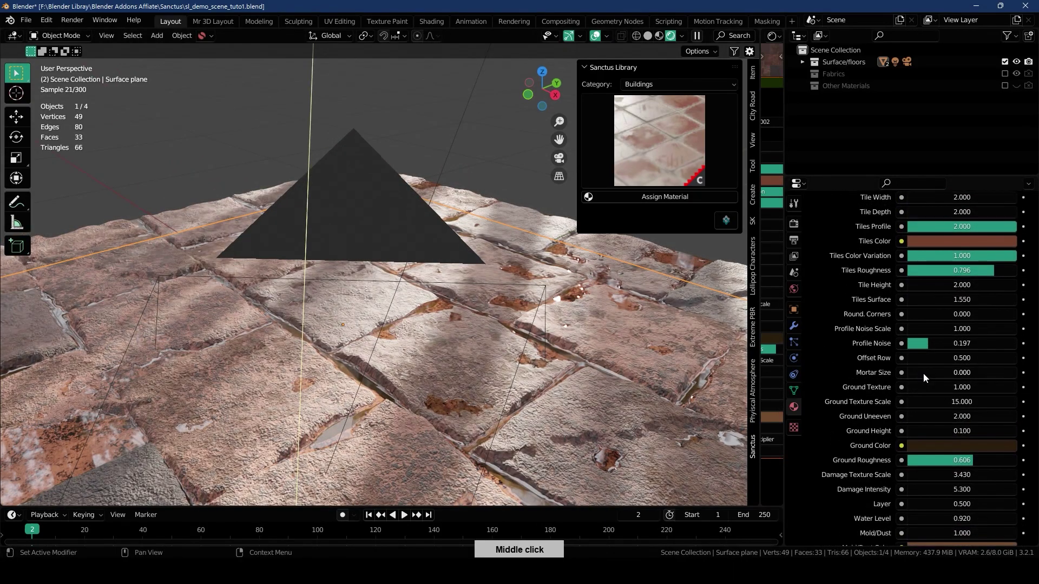
{"action": "left_click", "coordinate": [948, 420]}
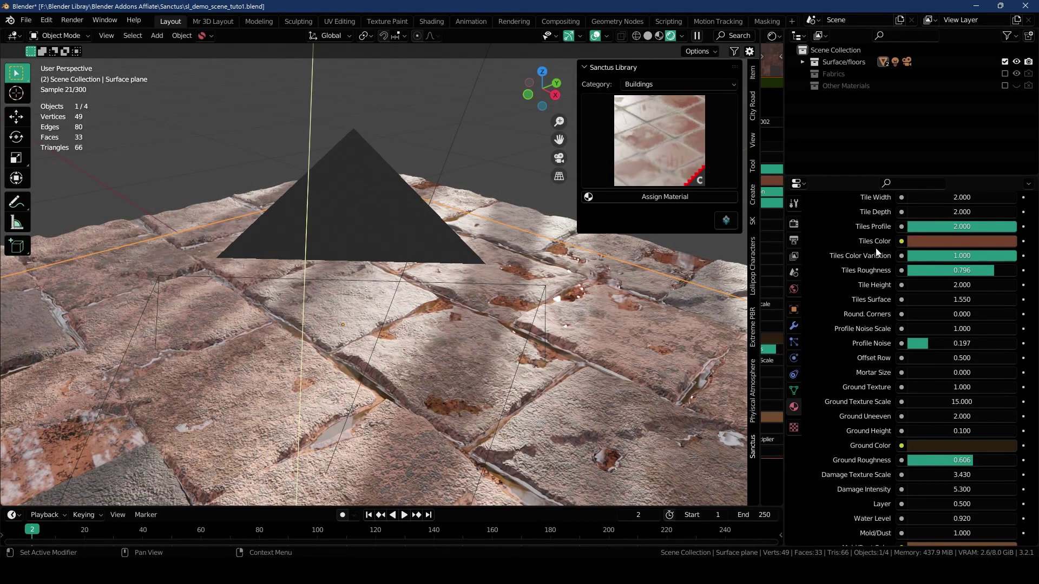
- Duplicate the stone_floor_01 material and name the copy "stone_floor_0 my best"
{"action": "scroll", "coordinate": [858, 395], "scroll_direction": "up", "scroll_amount": 2}
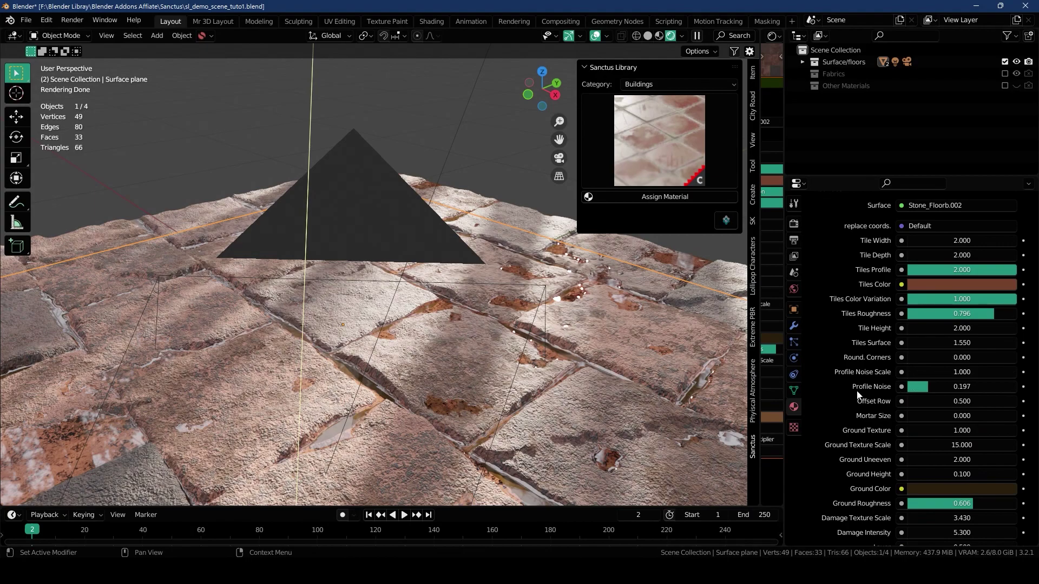
{"action": "scroll", "coordinate": [909, 306], "scroll_direction": "up", "scroll_amount": 5}
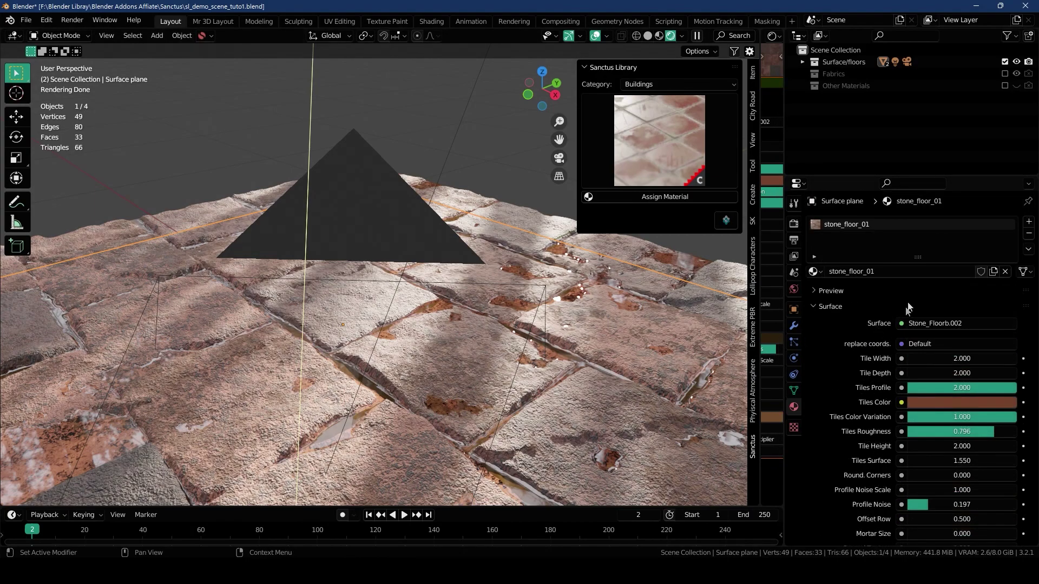
{"action": "left_click", "coordinate": [995, 272]}
{"action": "left_click", "coordinate": [868, 276]}
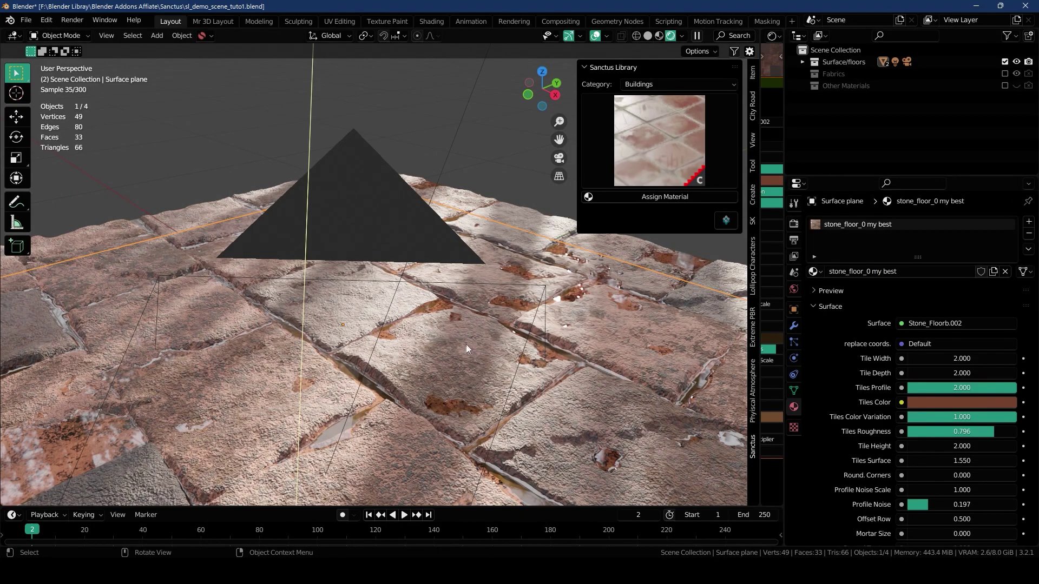
- Check the stone floor through the camera, then assign the Sf Panel 01 material from the Buildings category to the surface plane
{"action": "key", "text": "KP_0"}
{"action": "scroll", "coordinate": [466, 301], "scroll_direction": "up", "scroll_amount": 2}
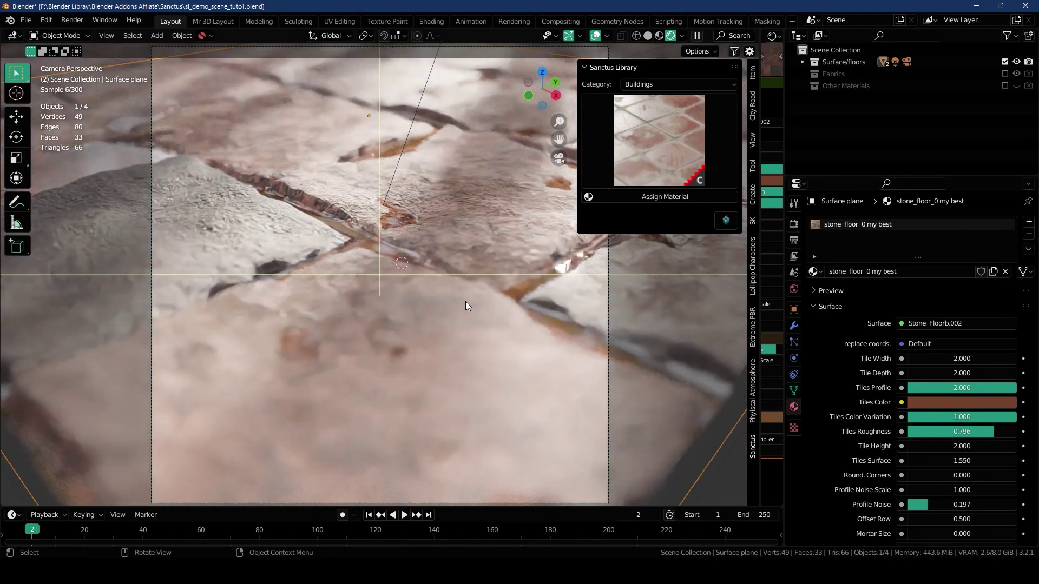
{"action": "left_click", "coordinate": [650, 84]}
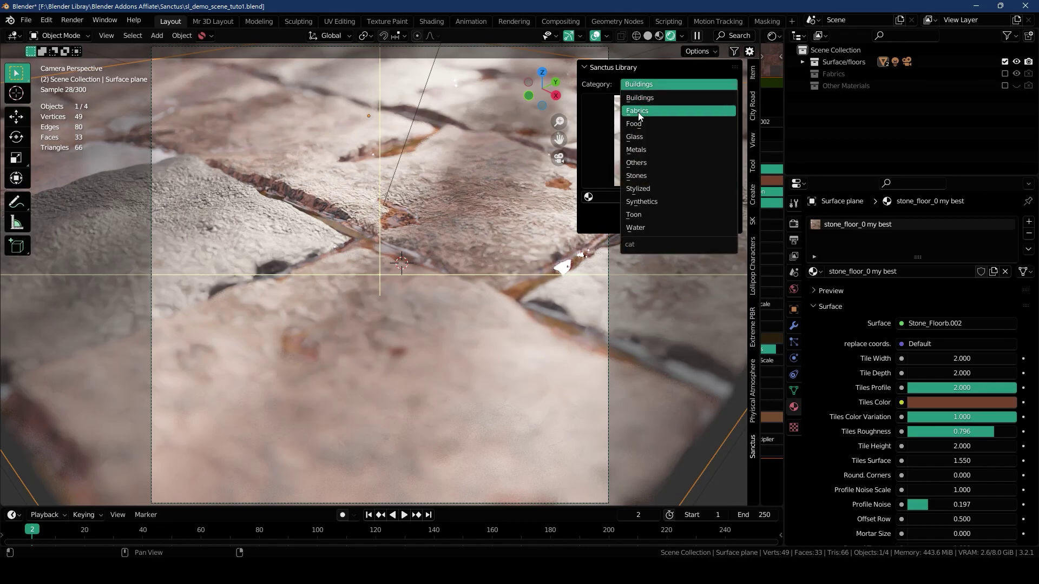
{"action": "left_click", "coordinate": [659, 140]}
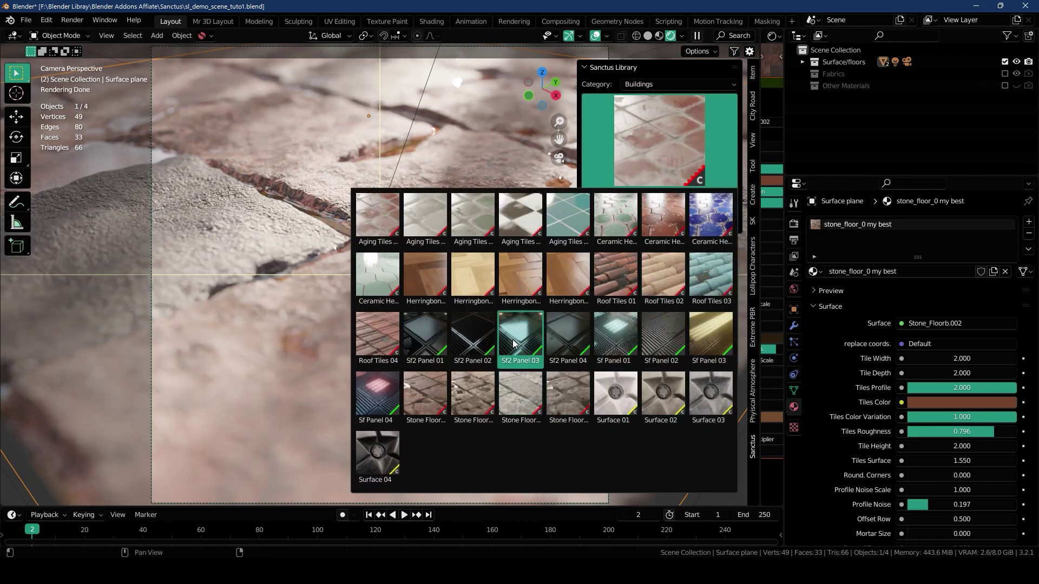
{"action": "left_click", "coordinate": [615, 333]}
{"action": "left_click", "coordinate": [623, 196]}
{"action": "middle_click_drag", "start_coordinate": [409, 227], "coordinate": [442, 212]}
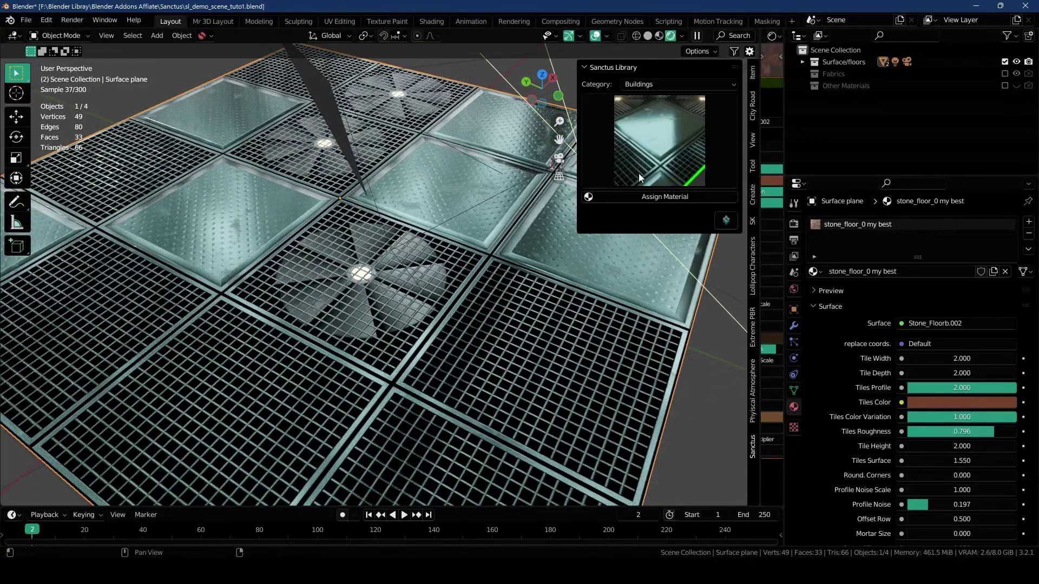
- Assign the Roof Tiles 02 material from the Buildings category to the surface plane
{"action": "left_click", "coordinate": [656, 160]}
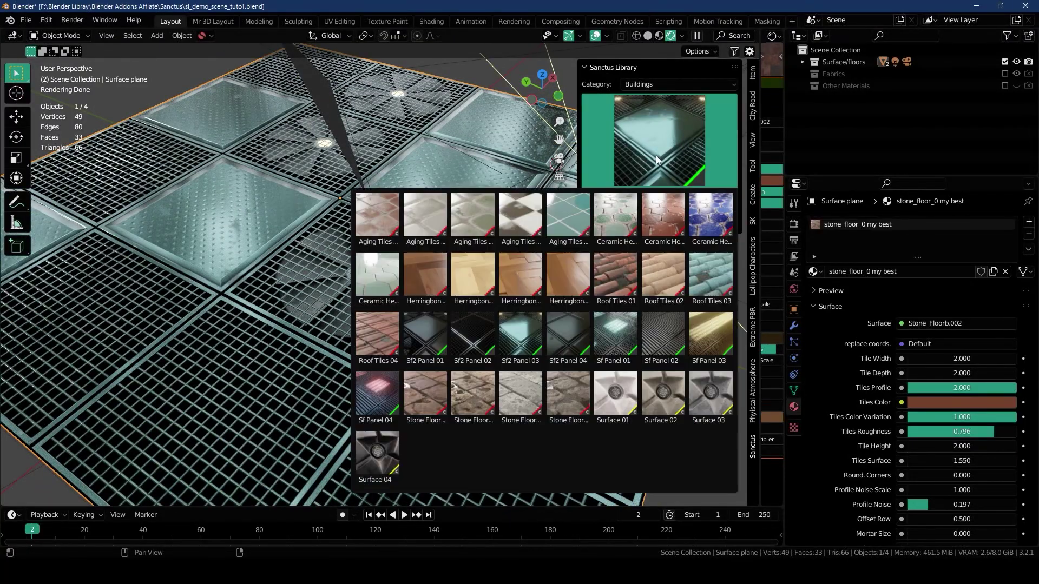
{"action": "left_click", "coordinate": [664, 276]}
{"action": "left_click", "coordinate": [644, 195]}
{"action": "middle_click_drag", "start_coordinate": [531, 221], "coordinate": [680, 138]}
- Assign the first ceramic hex tiles material, ceramic_hex_tiles_01, to the surface plane
{"action": "left_click", "coordinate": [680, 139]}
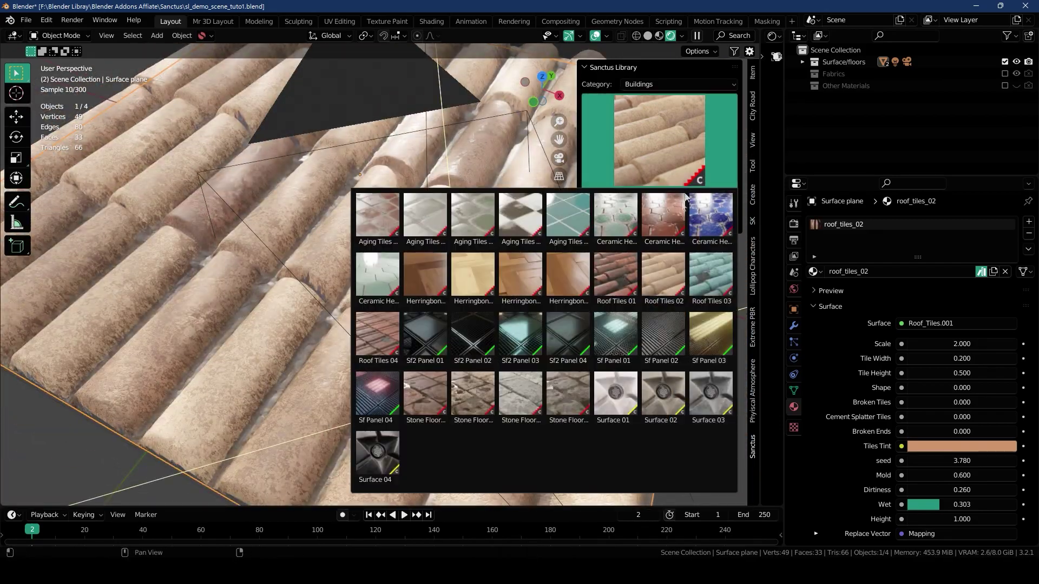
{"action": "left_click", "coordinate": [616, 241]}
{"action": "left_click", "coordinate": [678, 199]}
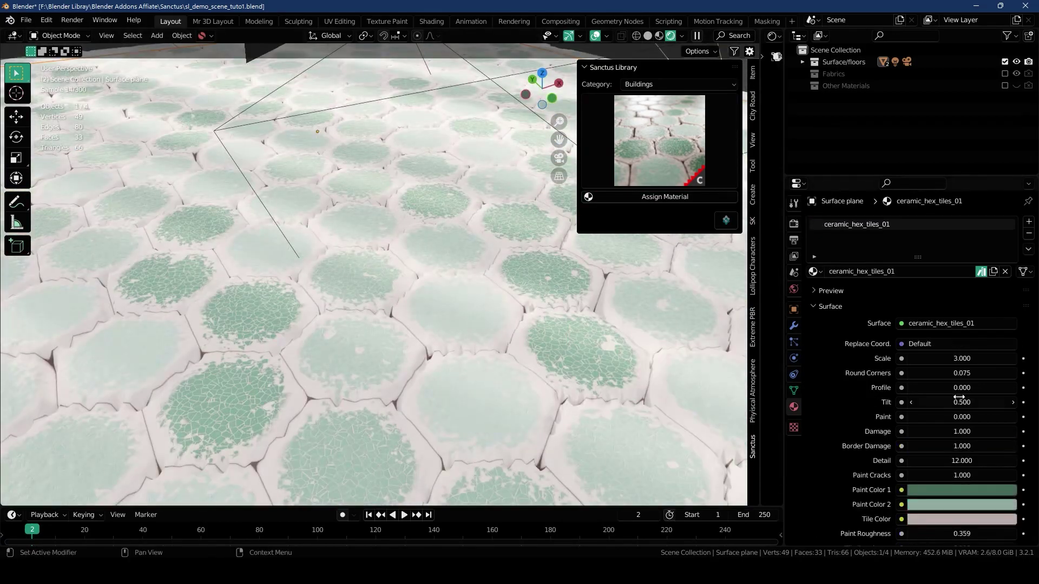
- Set the ceramic hex tiles material's Round Corners to 0.000 and Scale to 4.100
{"action": "mouse_move", "coordinate": [948, 374]}
{"action": "left_mouse_down"}
{"action": "mouse_move", "coordinate": [995, 373]}
{"action": "mouse_move", "coordinate": [920, 374]}
{"action": "left_mouse_up"}
{"action": "mouse_move", "coordinate": [948, 359]}
{"action": "left_mouse_down"}
{"action": "mouse_move", "coordinate": [919, 359]}
{"action": "mouse_move", "coordinate": [969, 359]}
{"action": "left_mouse_up"}
{"action": "middle_click_drag", "start_coordinate": [378, 297], "coordinate": [412, 292]}
- Set the hex tiles' Damage and Border Damage to 0.000 and Tilt to 1.000
{"action": "scroll", "coordinate": [411, 292], "scroll_direction": "down", "scroll_amount": 3}
{"action": "scroll", "coordinate": [949, 450], "scroll_direction": "down", "scroll_amount": 8}
{"action": "mouse_move", "coordinate": [942, 274]}
{"action": "left_mouse_down"}
{"action": "mouse_move", "coordinate": [995, 274]}
{"action": "mouse_move", "coordinate": [949, 274]}
{"action": "left_mouse_up"}
{"action": "scroll", "coordinate": [949, 281], "scroll_direction": "up", "scroll_amount": 6}
{"action": "mouse_move", "coordinate": [962, 304]}
{"action": "left_mouse_down"}
{"action": "mouse_move", "coordinate": [915, 303]}
{"action": "mouse_move", "coordinate": [915, 318]}
{"action": "left_mouse_up"}
{"action": "left_click_drag", "start_coordinate": [955, 274], "coordinate": [1001, 275]}
- Inspect the hex tiles from the camera and up close, then set their Profile to 1.000
{"action": "mouse_move", "coordinate": [389, 190]}
{"action": "middle_mouse_down"}
{"action": "mouse_move", "coordinate": [347, 227]}
{"action": "mouse_move", "coordinate": [361, 235]}
{"action": "mouse_move", "coordinate": [313, 221]}
{"action": "mouse_move", "coordinate": [493, 315]}
{"action": "mouse_move", "coordinate": [462, 281]}
{"action": "middle_mouse_up"}
{"action": "key", "text": "KP_0"}
{"action": "scroll", "coordinate": [462, 282], "scroll_direction": "up", "scroll_amount": 2}
{"action": "scroll", "coordinate": [423, 237], "scroll_direction": "down", "scroll_amount": 4}
{"action": "middle_click_drag", "start_coordinate": [452, 230], "coordinate": [336, 248]}
{"action": "scroll", "coordinate": [424, 239], "scroll_direction": "up", "scroll_amount": 3}
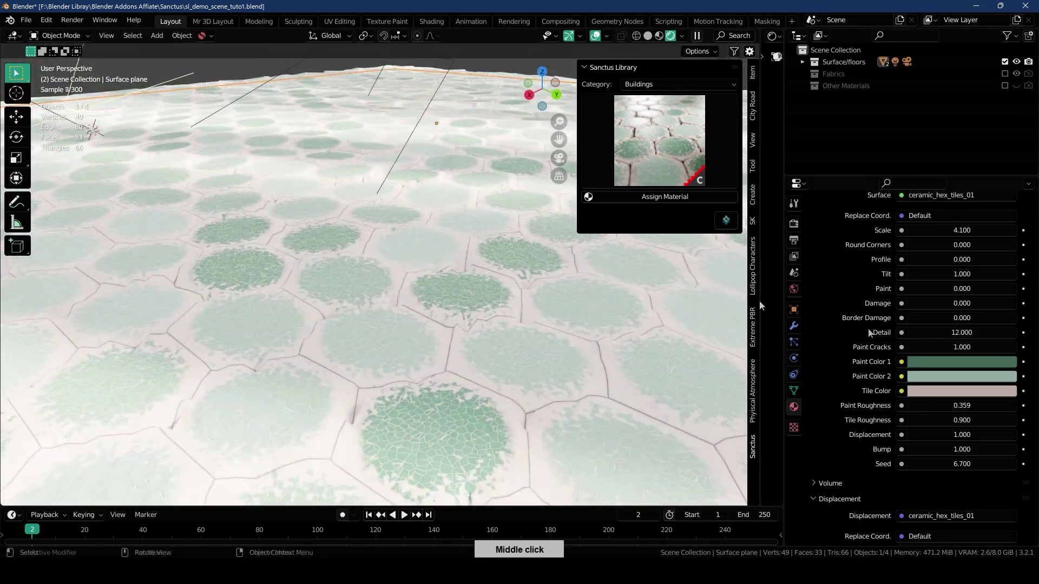
{"action": "scroll", "coordinate": [870, 332], "scroll_direction": "up", "scroll_amount": 5}
{"action": "left_click_drag", "start_coordinate": [948, 368], "coordinate": [1001, 367]}
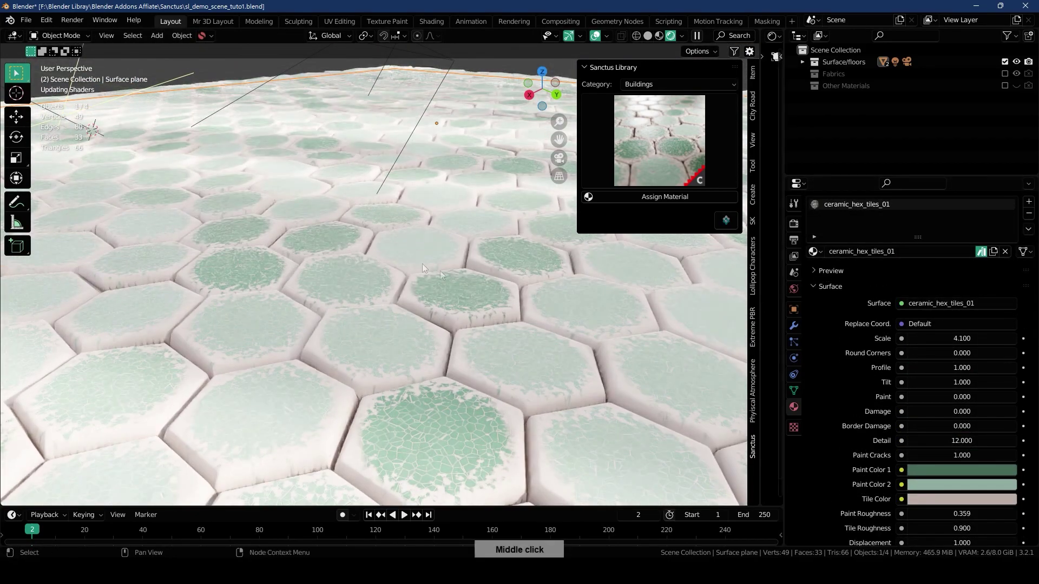
- View the hex tiles through the camera, set the Subdivision modifier's Dicing Scale to 0.55 and return to the material settings
{"action": "middle_click_drag", "start_coordinate": [422, 264], "coordinate": [424, 254]}
{"action": "key", "text": "KP_0"}
{"action": "left_click", "coordinate": [794, 326]}
{"action": "left_click_drag", "start_coordinate": [919, 287], "coordinate": [919, 286]}
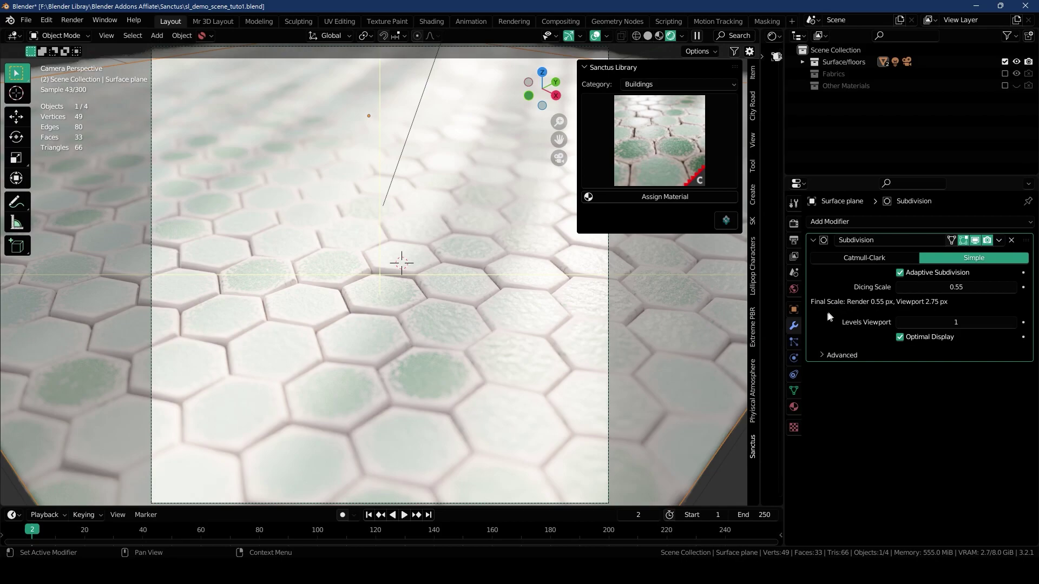
{"action": "left_click", "coordinate": [794, 406]}
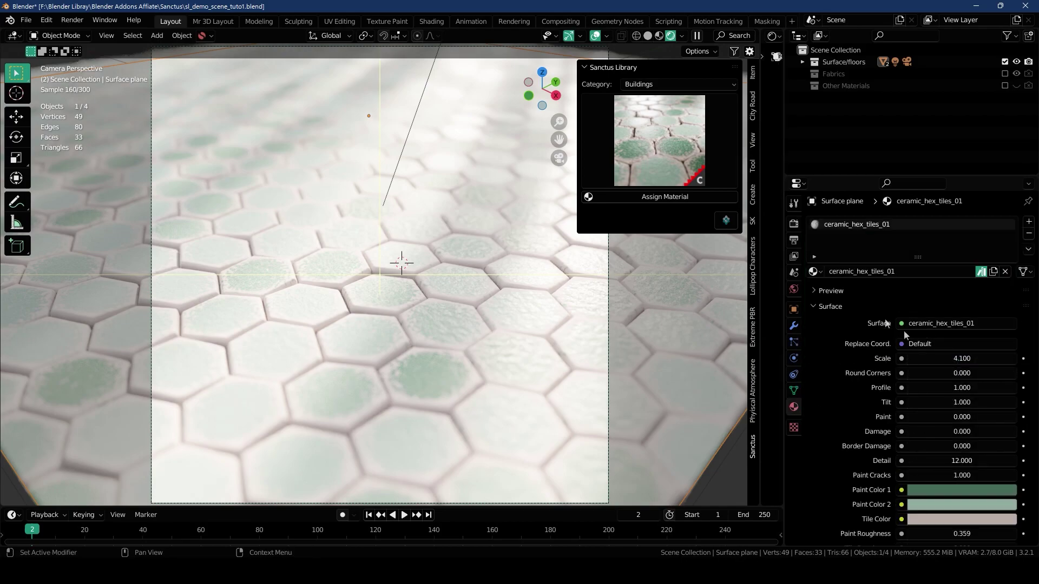
- Browse the Fabrics and Glass categories of the Sanctus Library
{"action": "left_click", "coordinate": [635, 85]}
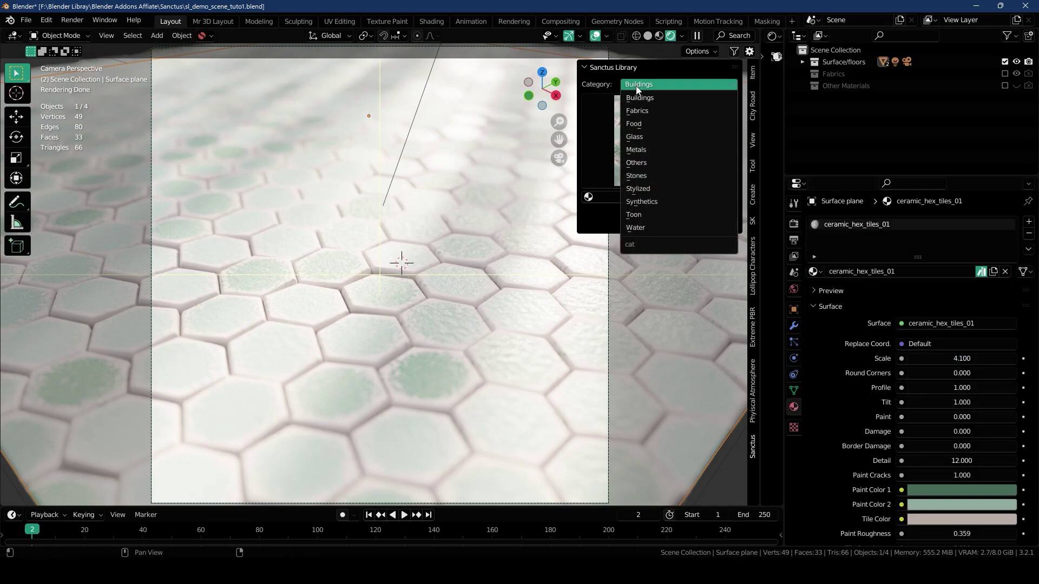
{"action": "left_click", "coordinate": [649, 111]}
{"action": "left_click", "coordinate": [650, 132]}
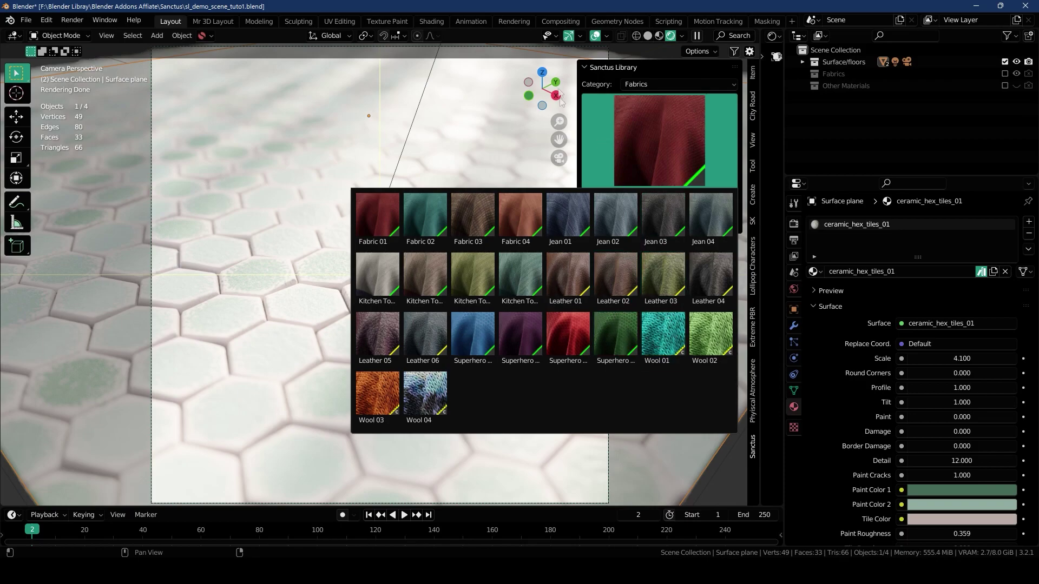
{"action": "left_click", "coordinate": [649, 85]}
{"action": "left_click", "coordinate": [638, 137]}
- Assign the Marble Tra... material from the Stones category to the surface plane and turn off its Subdivision modifier
{"action": "left_click", "coordinate": [649, 84]}
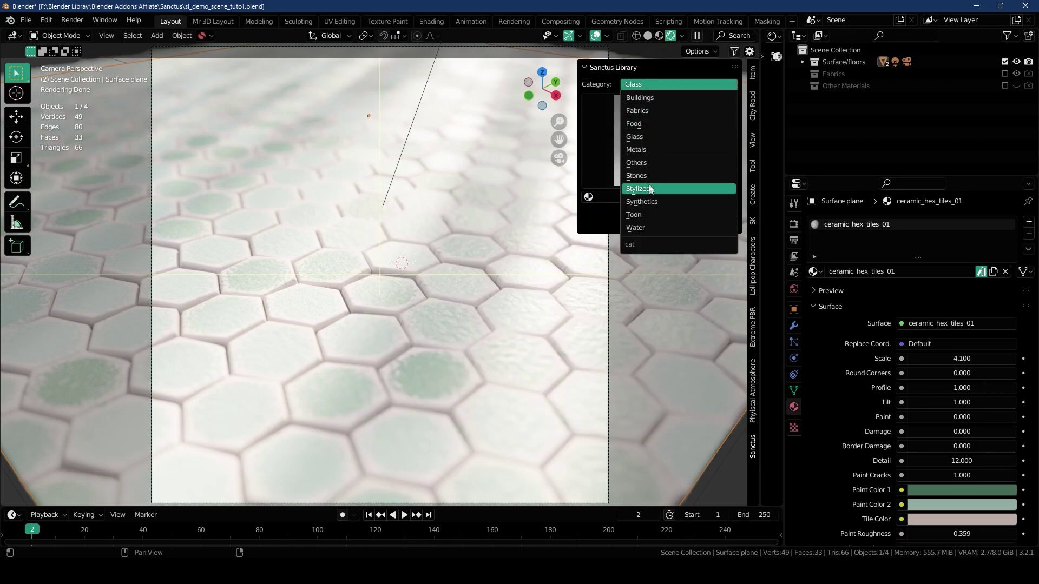
{"action": "left_click", "coordinate": [639, 175]}
{"action": "left_click", "coordinate": [651, 135]}
{"action": "left_click", "coordinate": [610, 225]}
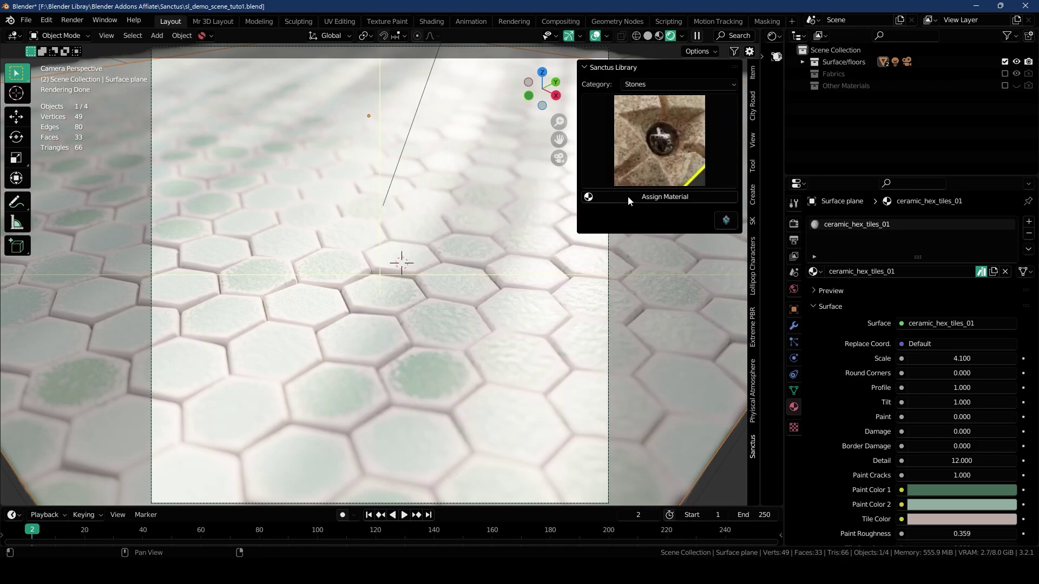
{"action": "left_click", "coordinate": [628, 198]}
{"action": "middle_click_drag", "start_coordinate": [568, 232], "coordinate": [489, 242]}
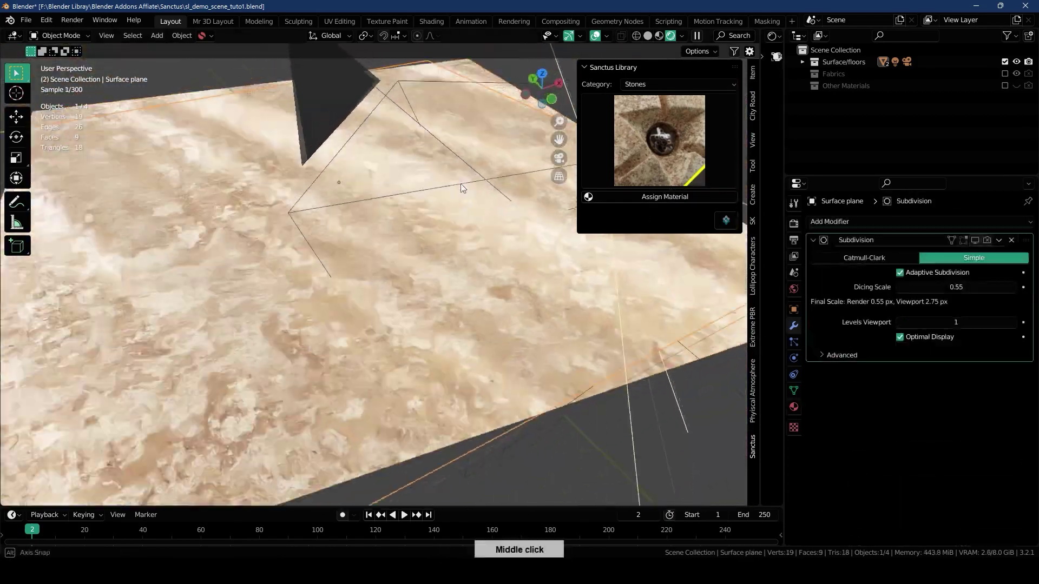
{"action": "middle_click_drag", "start_coordinate": [460, 183], "coordinate": [593, 176]}
- Assign the Stone 01 material to the surface plane and view it through the camera
{"action": "left_click", "coordinate": [593, 176]}
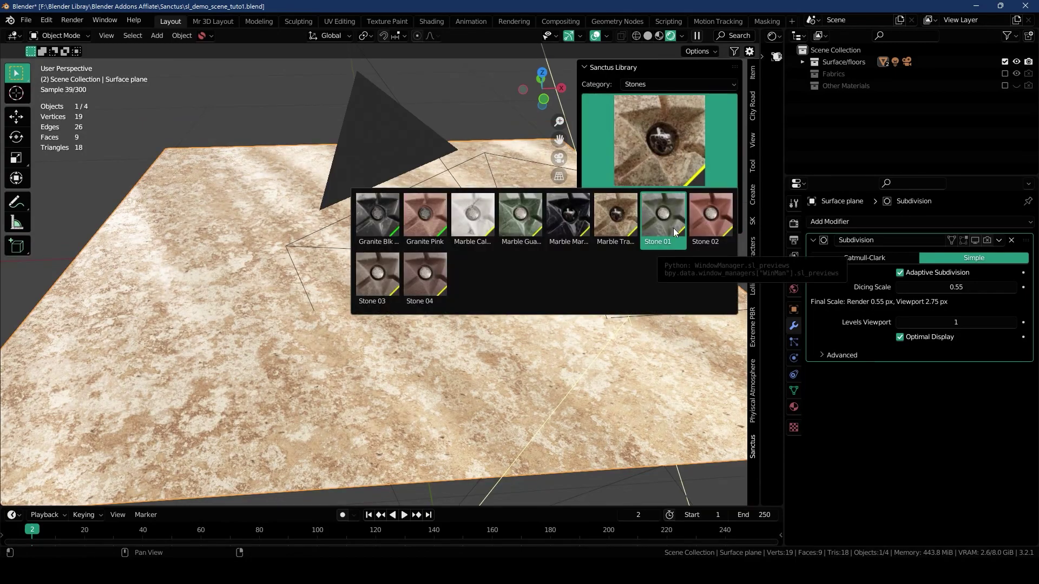
{"action": "left_click", "coordinate": [673, 228]}
{"action": "left_click", "coordinate": [660, 196]}
{"action": "middle_click_drag", "start_coordinate": [432, 327], "coordinate": [334, 329]}
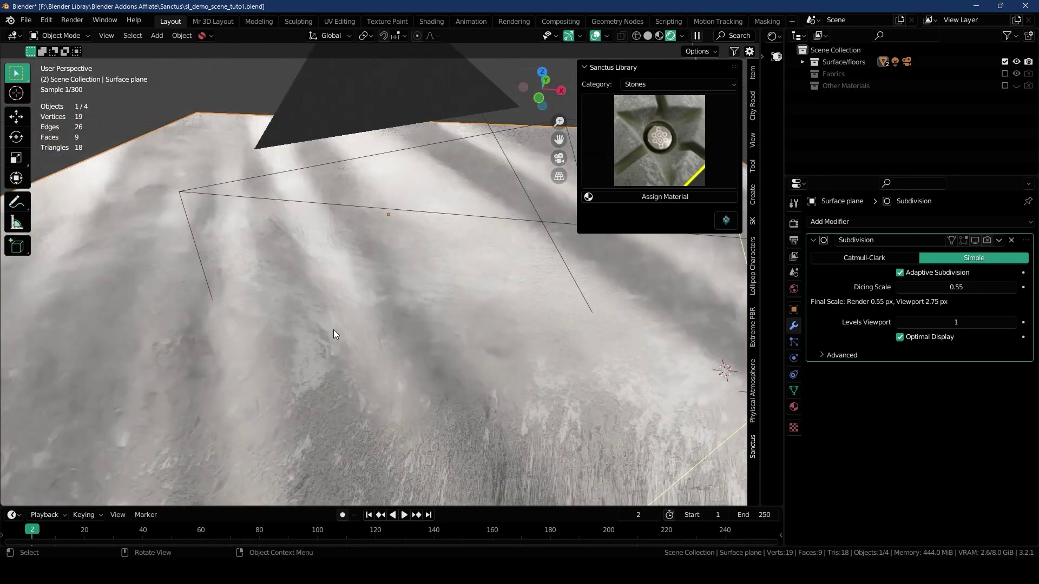
{"action": "key", "text": "KP_0"}
- Assign the Granite Blk... material to the surface plane and inspect its surface
{"action": "left_click", "coordinate": [641, 162]}
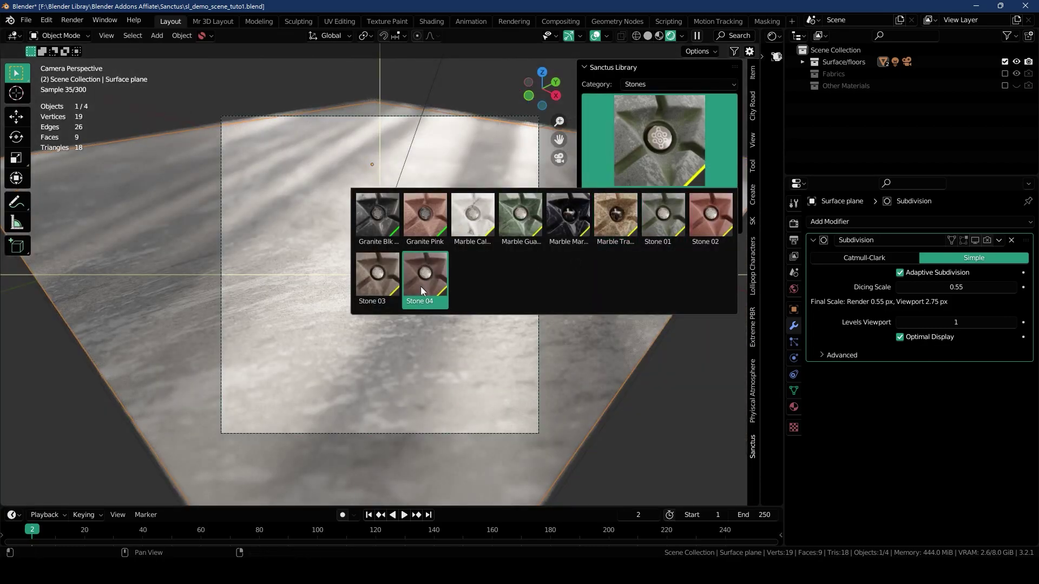
{"action": "left_click", "coordinate": [380, 219]}
{"action": "left_click", "coordinate": [671, 196]}
{"action": "middle_click_drag", "start_coordinate": [438, 292], "coordinate": [383, 209]}
- Assign the Marble Cal... material to the surface plane
{"action": "left_click", "coordinate": [638, 156]}
{"action": "left_click", "coordinate": [473, 217]}
{"action": "left_click", "coordinate": [625, 197]}
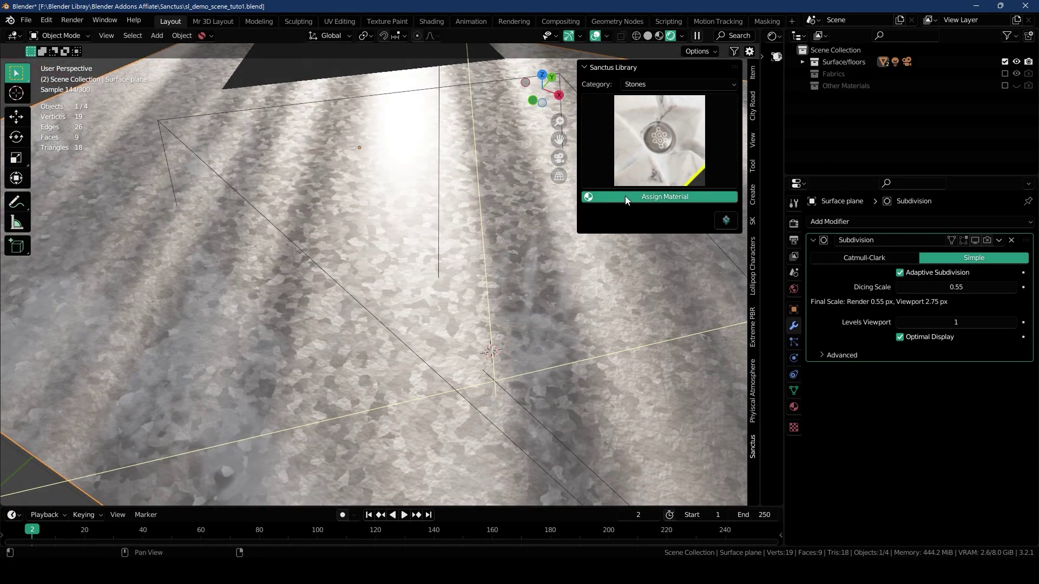
- Reassign the marble material to the surface plane using the Assign existing option and view it through the camera
{"action": "left_click", "coordinate": [627, 198]}
{"action": "left_click", "coordinate": [649, 142]}
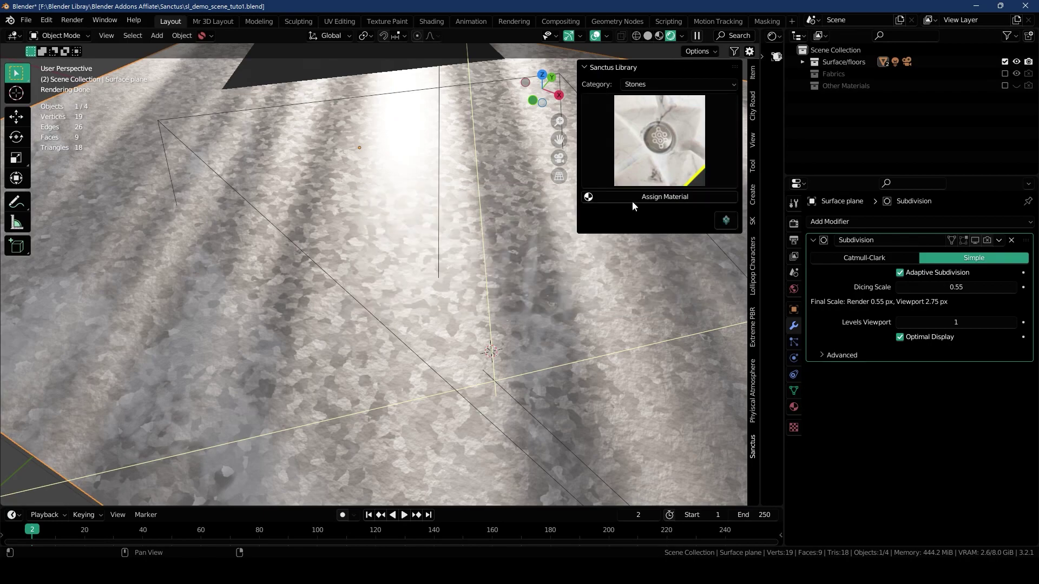
{"action": "left_click", "coordinate": [631, 196]}
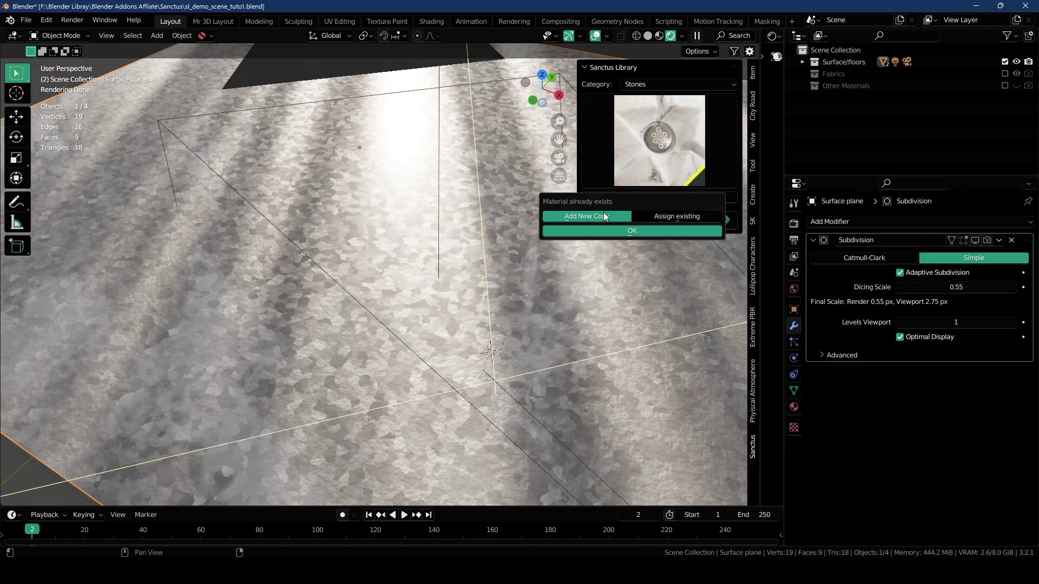
{"action": "left_click", "coordinate": [655, 216]}
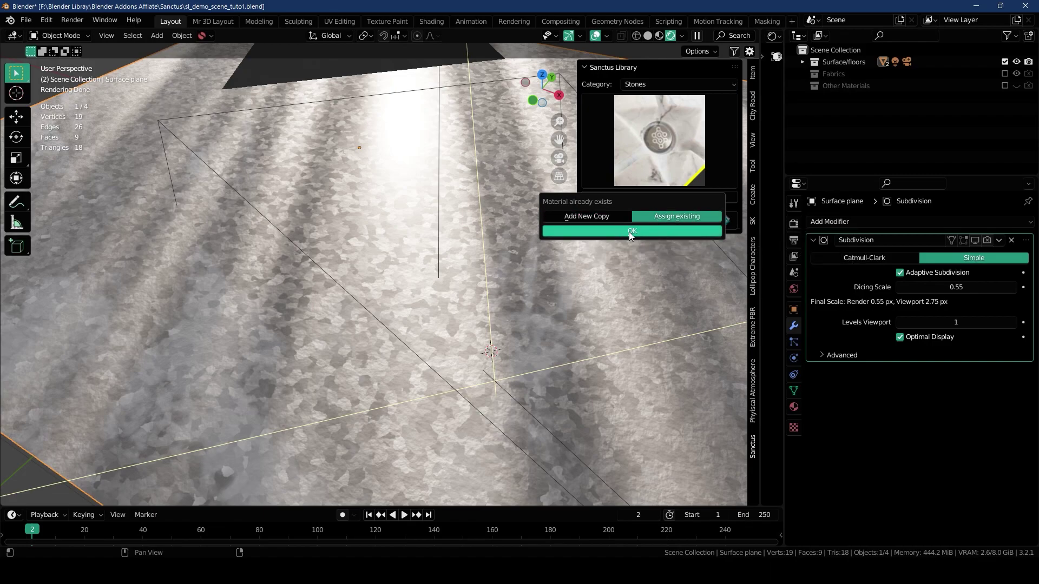
{"action": "left_click", "coordinate": [628, 232]}
{"action": "key", "text": "KP_0"}
{"action": "key", "text": "KP_0"}
{"action": "middle_click_drag", "start_coordinate": [295, 233], "coordinate": [367, 202]}
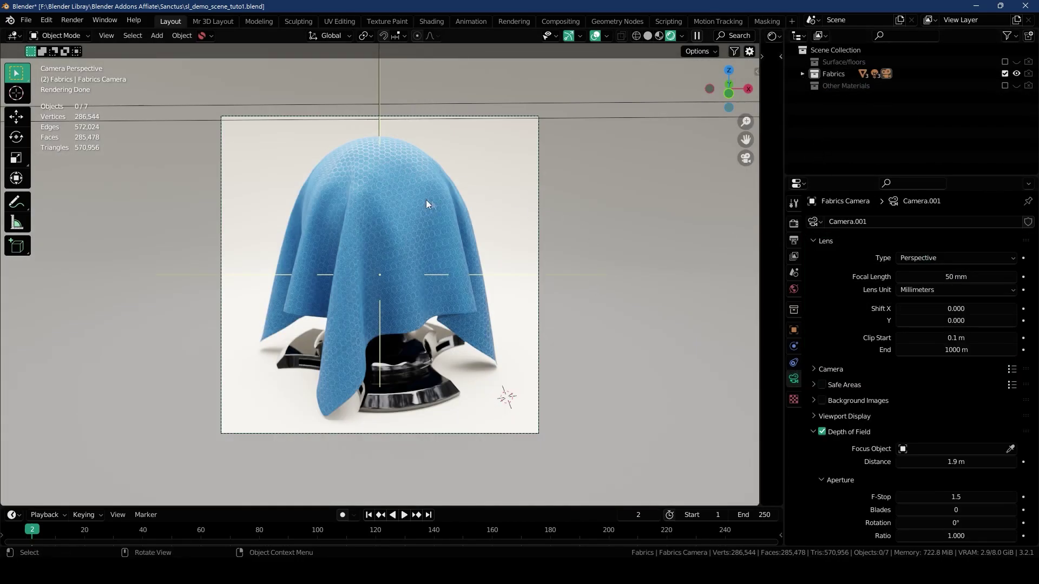
- Assign the Wool 01 material from the Fabrics category to the draped cloth
{"action": "left_click", "coordinate": [387, 261]}
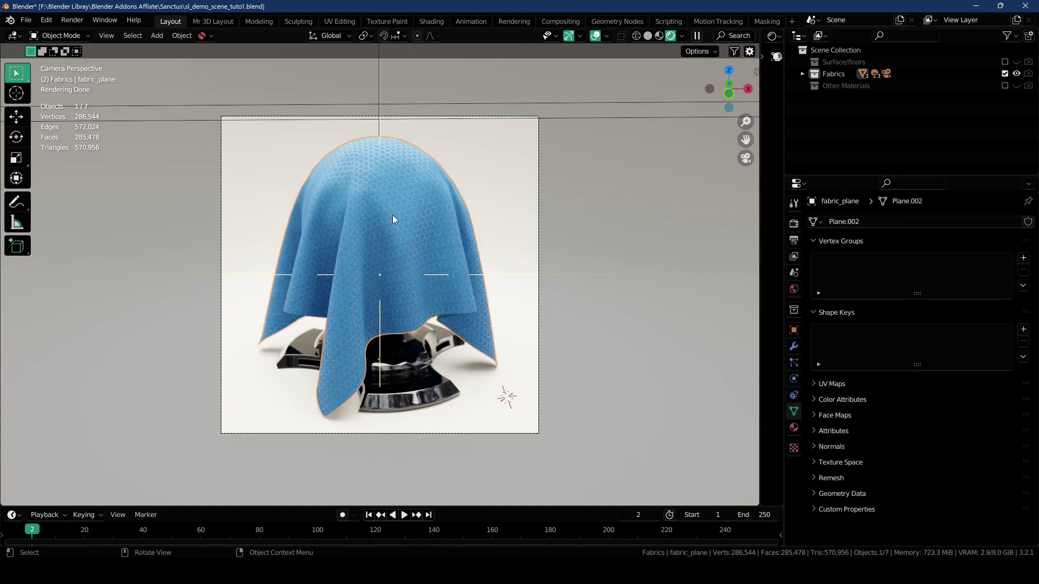
{"action": "key", "text": "n"}
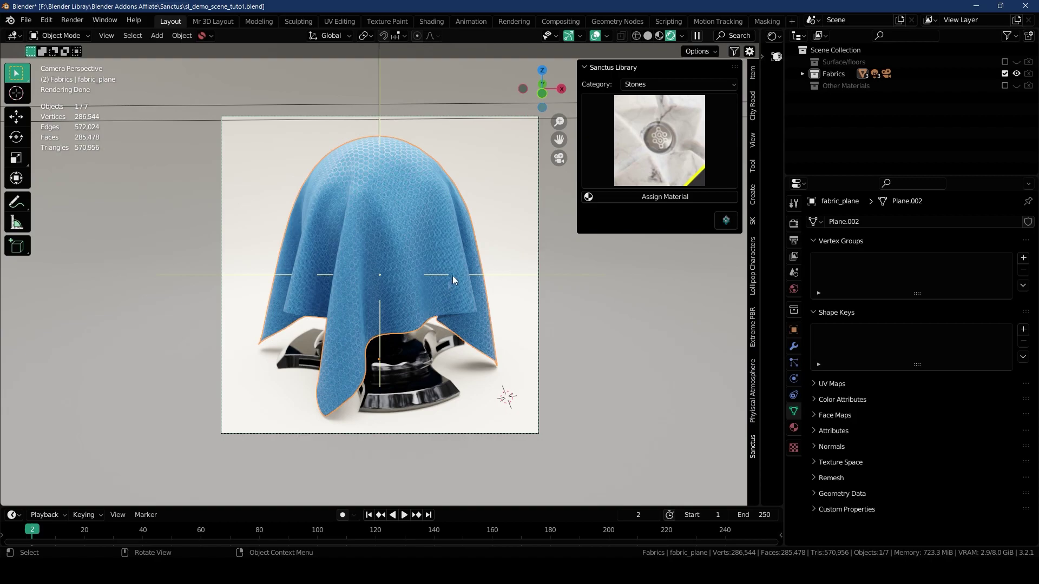
{"action": "left_click", "coordinate": [644, 86]}
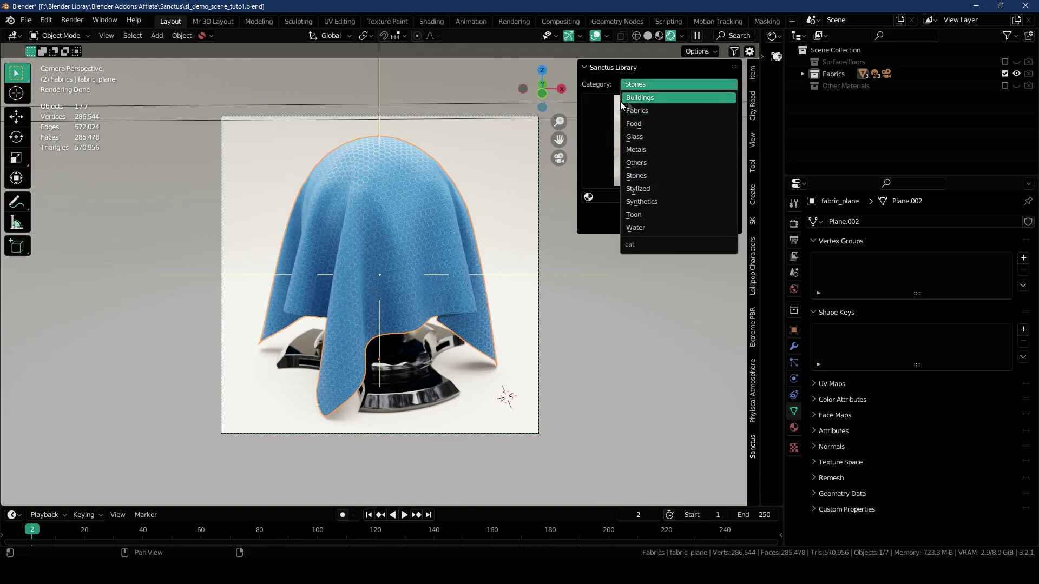
{"action": "left_click", "coordinate": [650, 105]}
{"action": "left_click", "coordinate": [650, 152]}
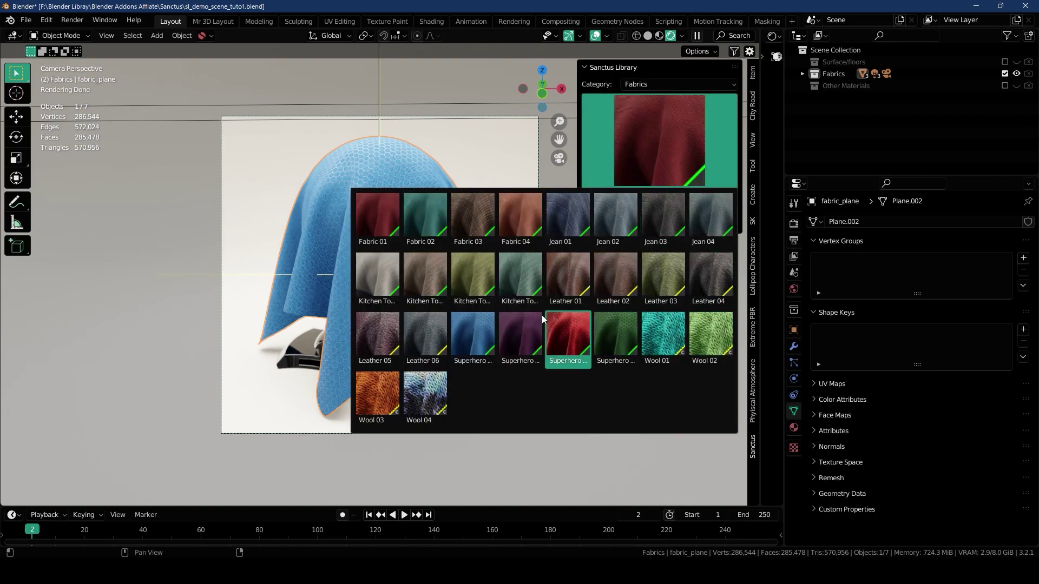
{"action": "left_click", "coordinate": [661, 343]}
{"action": "left_click", "coordinate": [641, 197]}
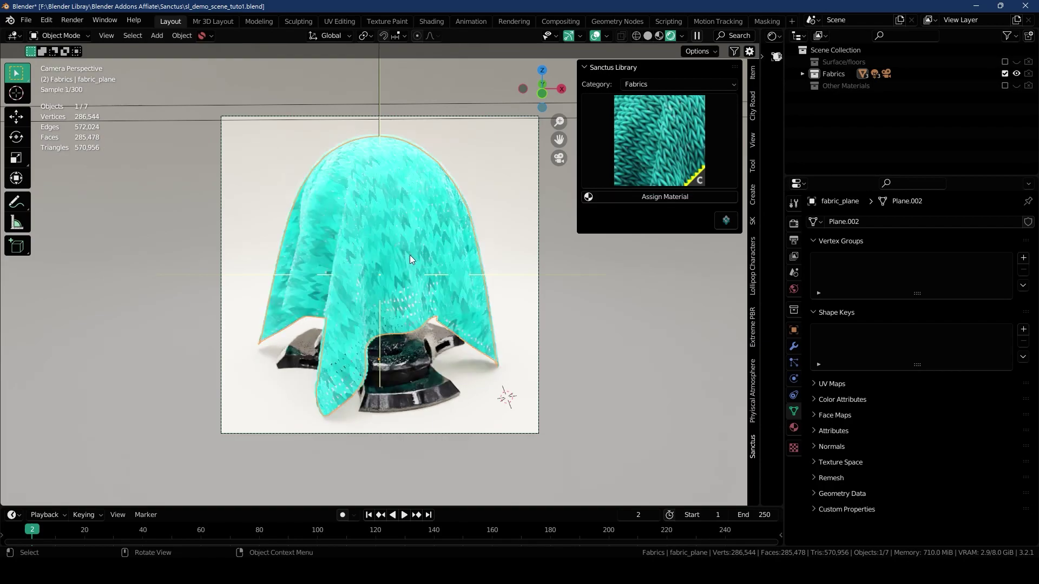
{"action": "scroll", "coordinate": [418, 239], "scroll_direction": "up", "scroll_amount": 2}
- Set the cloth's Subdivision modifier to Simple with Adaptive Subdivision enabled, and inspect the displaced knit up close
{"action": "left_click", "coordinate": [793, 346]}
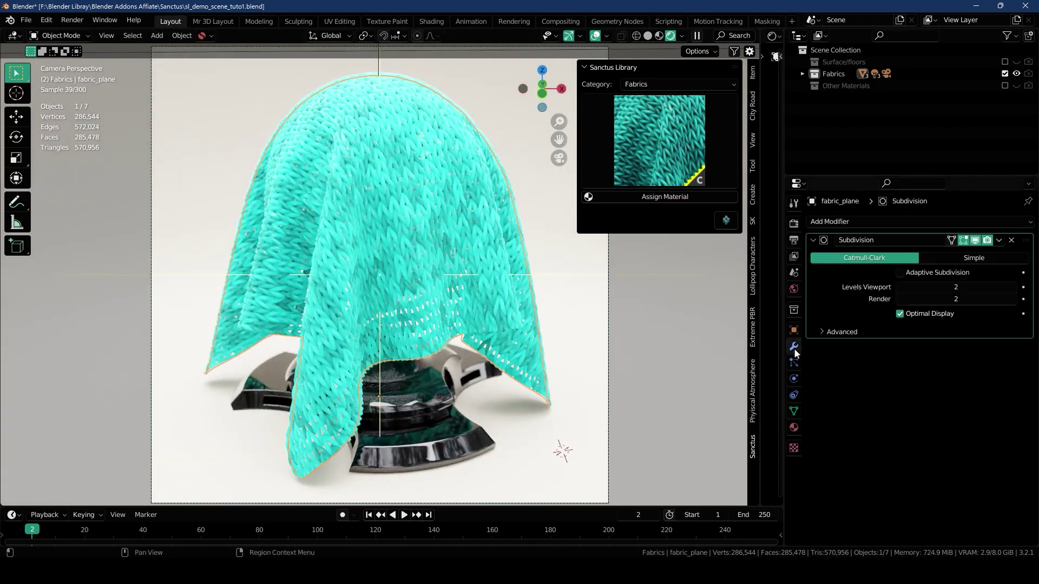
{"action": "left_click", "coordinate": [963, 258]}
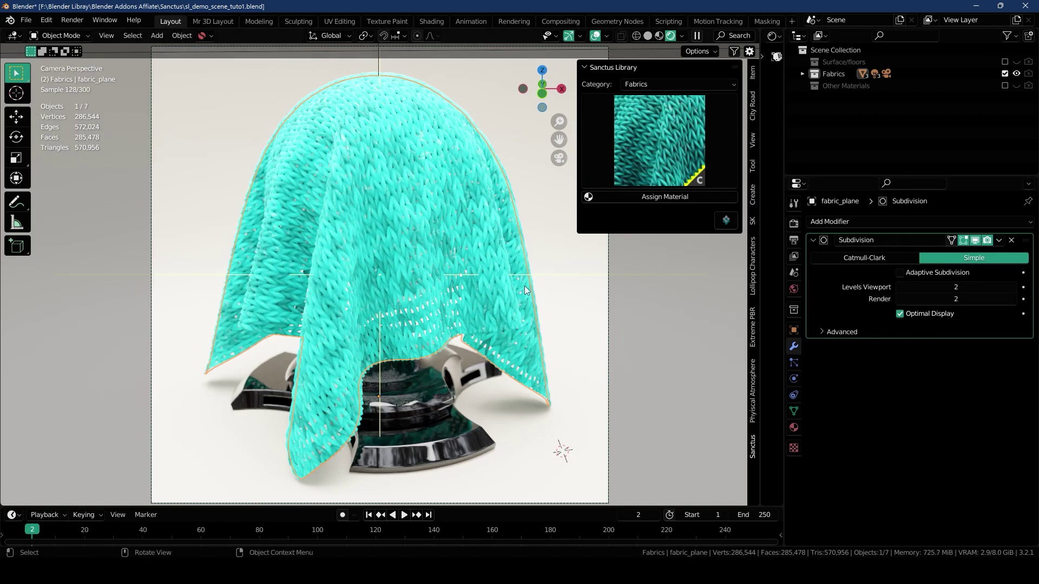
{"action": "left_click", "coordinate": [900, 274]}
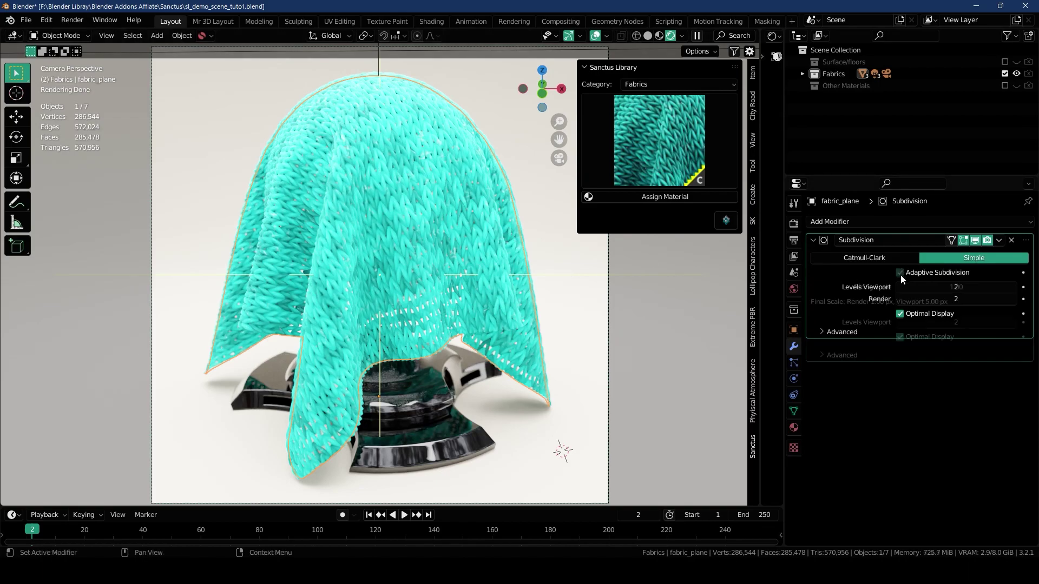
{"action": "middle_click_drag", "start_coordinate": [372, 261], "coordinate": [430, 226]}
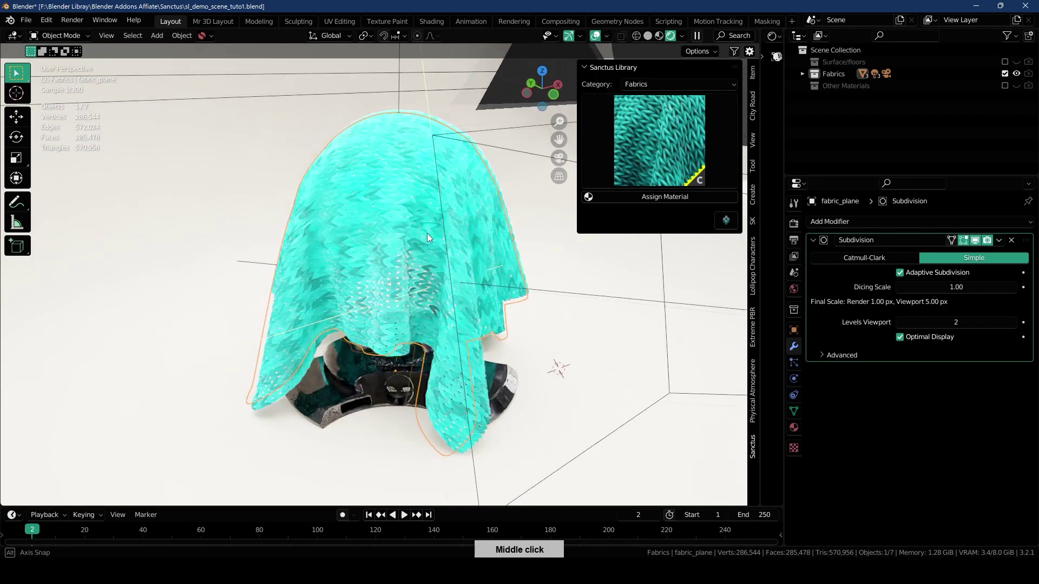
{"action": "scroll", "coordinate": [426, 232], "scroll_direction": "up", "scroll_amount": 8}
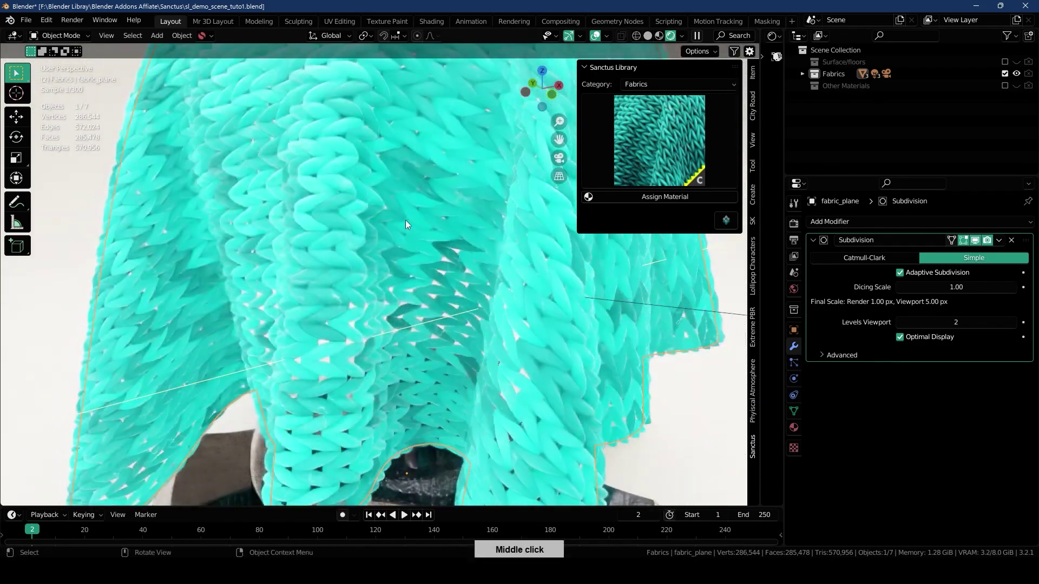
{"action": "scroll", "coordinate": [405, 220], "scroll_direction": "down", "scroll_amount": 4}
{"action": "middle_click_drag", "start_coordinate": [405, 220], "coordinate": [388, 199]}
{"action": "key", "text": "KP_0"}
{"action": "scroll", "coordinate": [418, 321], "scroll_direction": "up", "scroll_amount": 2}
{"action": "scroll", "coordinate": [417, 320], "scroll_direction": "up", "scroll_amount": 1}
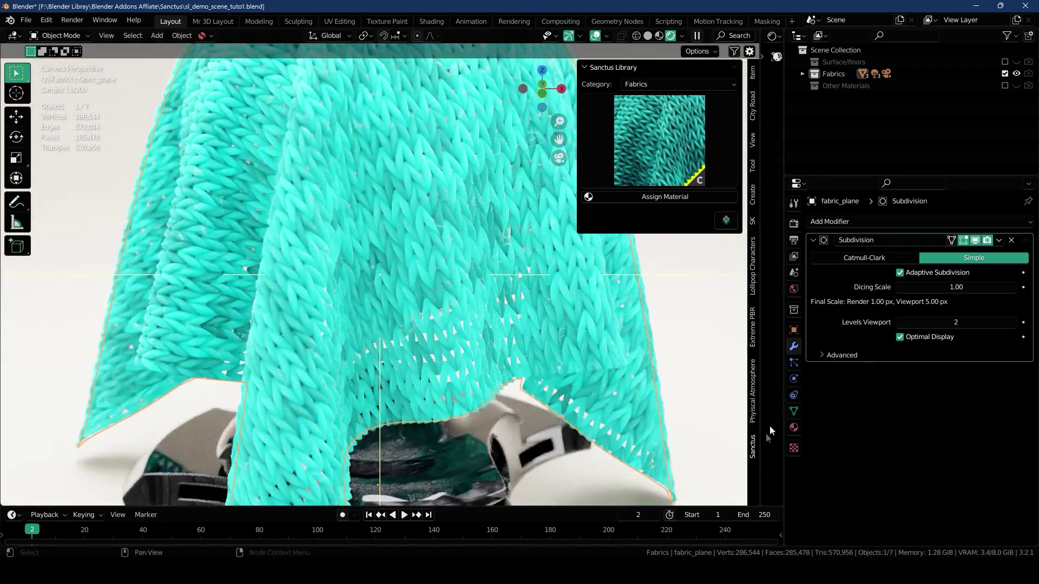
- Set the cloth's Wool material parameters Uneven to 1.000 and Gap to 1.000
{"action": "left_click", "coordinate": [794, 428]}
{"action": "middle_click_drag", "start_coordinate": [881, 459], "coordinate": [872, 420]}
{"action": "left_click", "coordinate": [816, 300]}
{"action": "left_click_drag", "start_coordinate": [815, 284], "coordinate": [816, 226]}
{"action": "middle_click_drag", "start_coordinate": [910, 265], "coordinate": [911, 267]}
{"action": "key", "text": "BackSpace"}
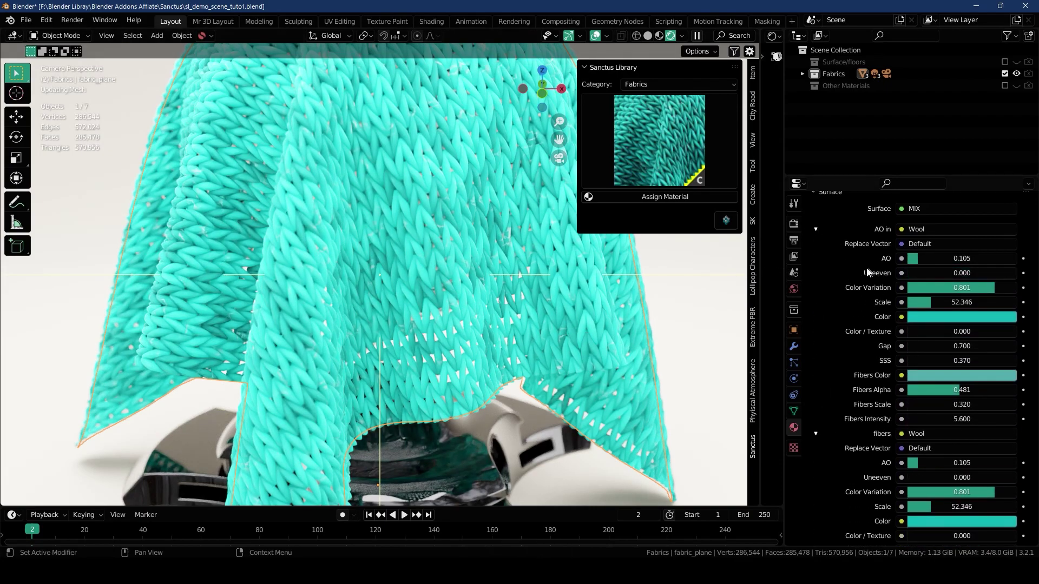
{"action": "left_click_drag", "start_coordinate": [931, 273], "coordinate": [1016, 274]}
{"action": "scroll", "coordinate": [933, 362], "scroll_direction": "down", "scroll_amount": 1}
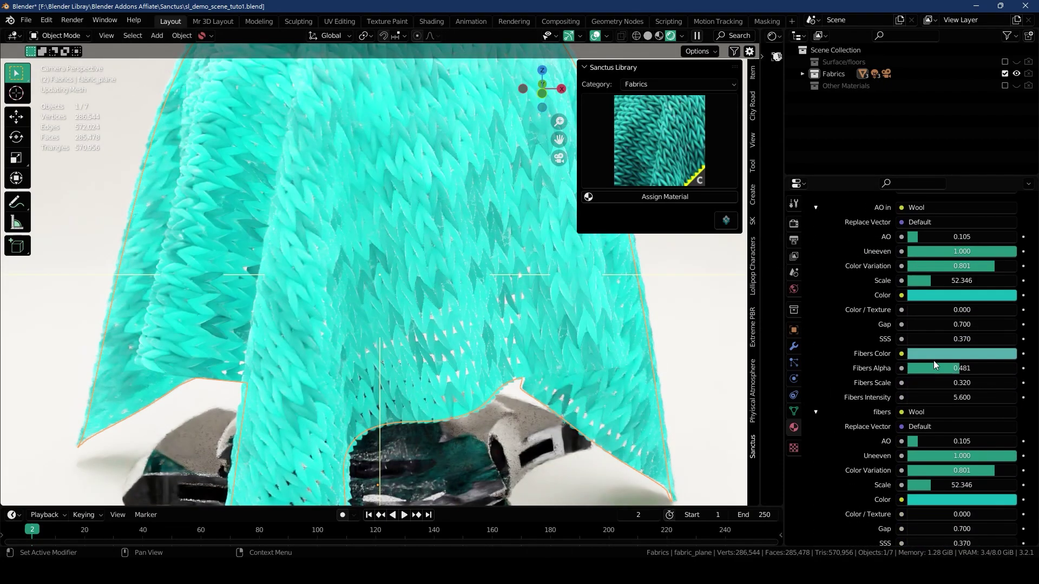
{"action": "key", "text": "BackSpace"}
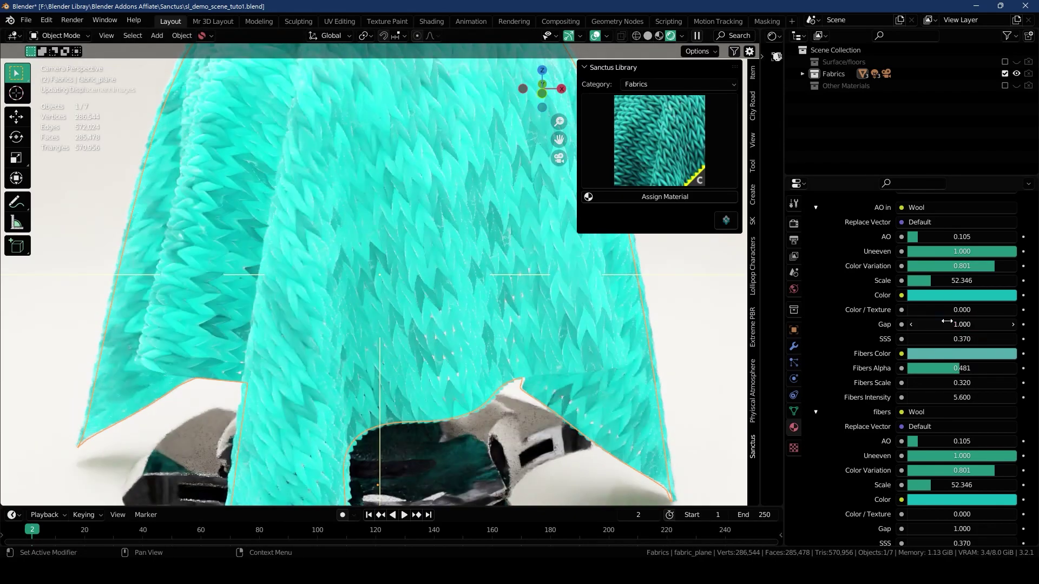
{"action": "scroll", "coordinate": [947, 321], "scroll_direction": "down", "scroll_amount": 5}
{"action": "scroll", "coordinate": [965, 340], "scroll_direction": "up", "scroll_amount": 4}
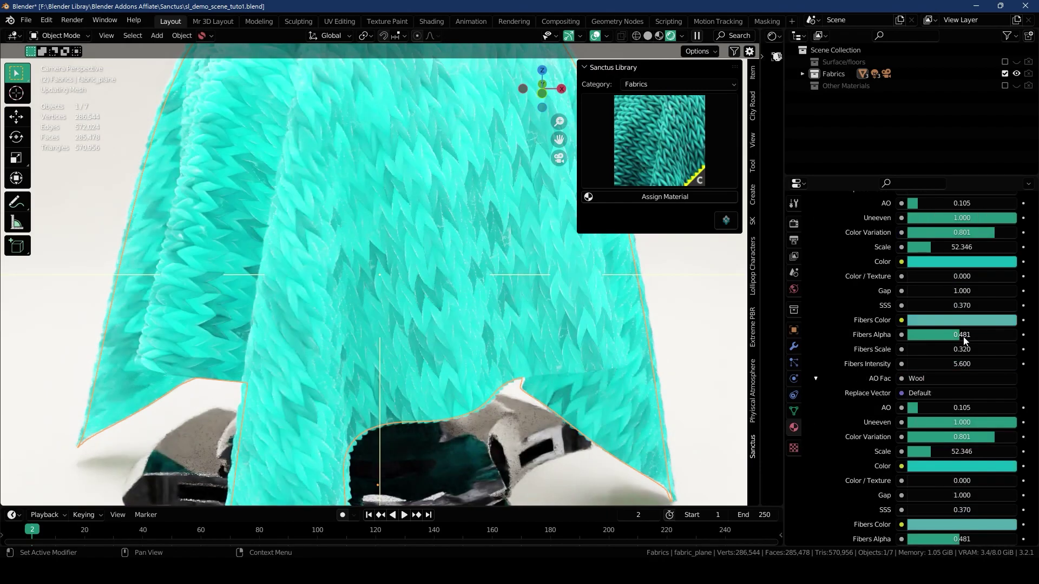
{"action": "scroll", "coordinate": [963, 337], "scroll_direction": "up", "scroll_amount": 10}
- Assign the Leather 06 material to the draped cloth and inspect its surface up close
{"action": "left_click", "coordinate": [659, 141]}
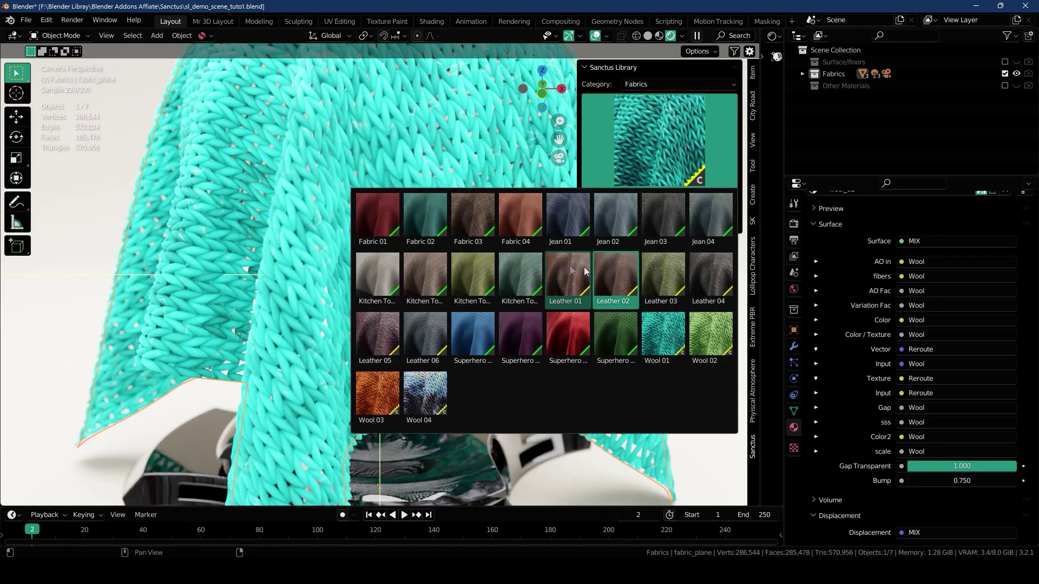
{"action": "left_click", "coordinate": [433, 344]}
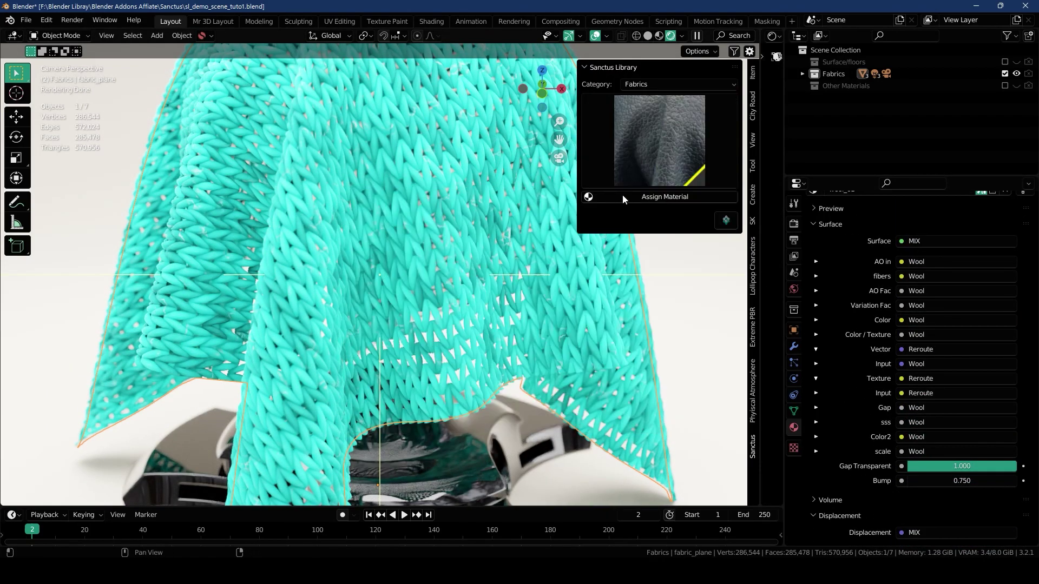
{"action": "left_click", "coordinate": [634, 195]}
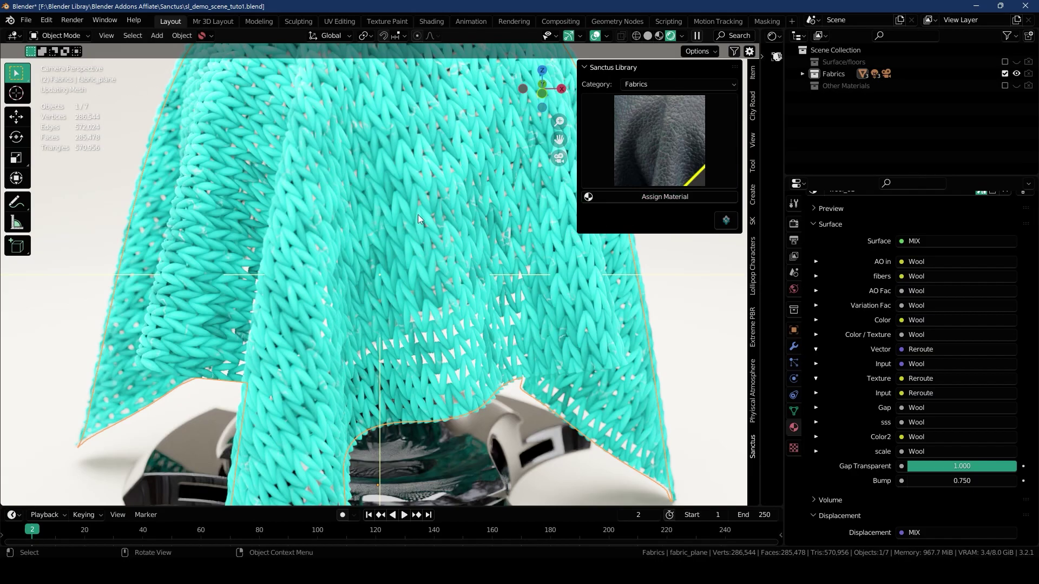
{"action": "middle_click_drag", "start_coordinate": [417, 214], "coordinate": [469, 219]}
{"action": "scroll", "coordinate": [477, 214], "scroll_direction": "up", "scroll_amount": 6}
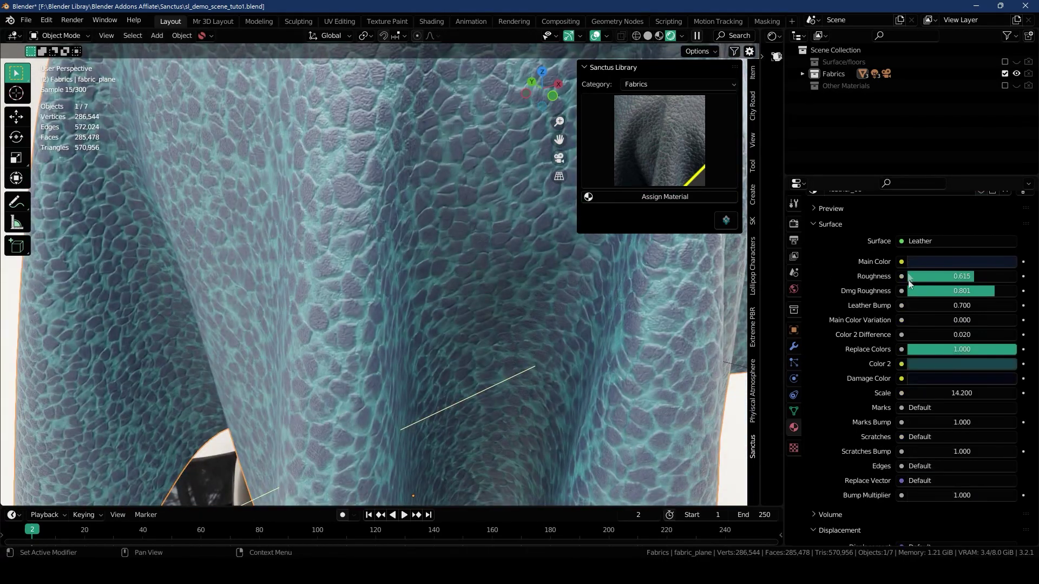
- Assign the brown Leather 02 material to the draped cloth and view the whole cloth
{"action": "left_click", "coordinate": [653, 168]}
{"action": "left_click", "coordinate": [609, 265]}
{"action": "left_click", "coordinate": [641, 196]}
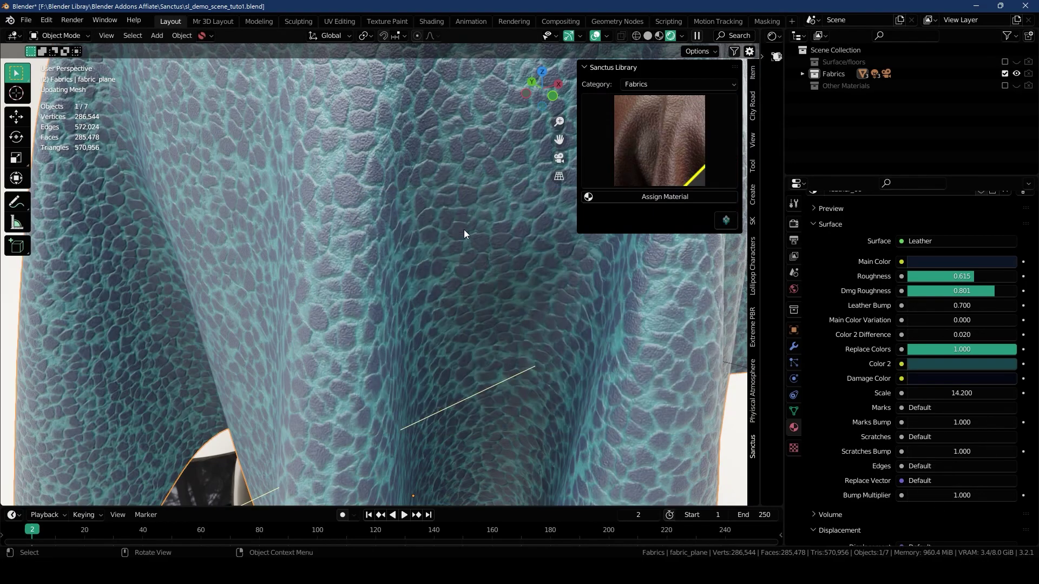
{"action": "scroll", "coordinate": [469, 215], "scroll_direction": "down", "scroll_amount": 2}
{"action": "middle_click_drag", "start_coordinate": [470, 213], "coordinate": [439, 243]}
{"action": "scroll", "coordinate": [427, 223], "scroll_direction": "down", "scroll_amount": 3}
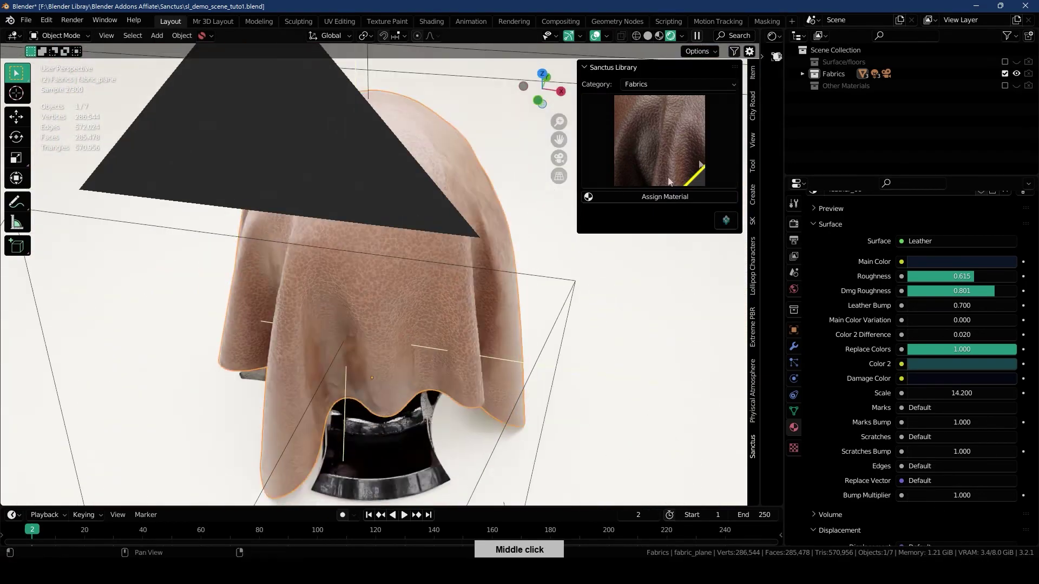
- Assign the red Superhero fabric material to the draped cloth and inspect its hexagon pattern
{"action": "left_click", "coordinate": [669, 182]}
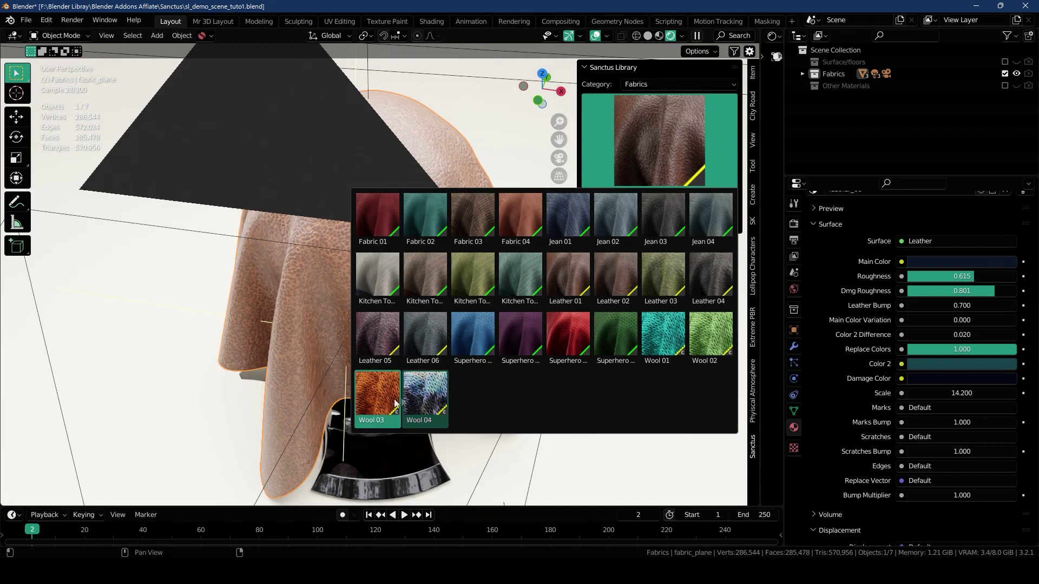
{"action": "left_click", "coordinate": [562, 338]}
{"action": "left_click", "coordinate": [661, 197]}
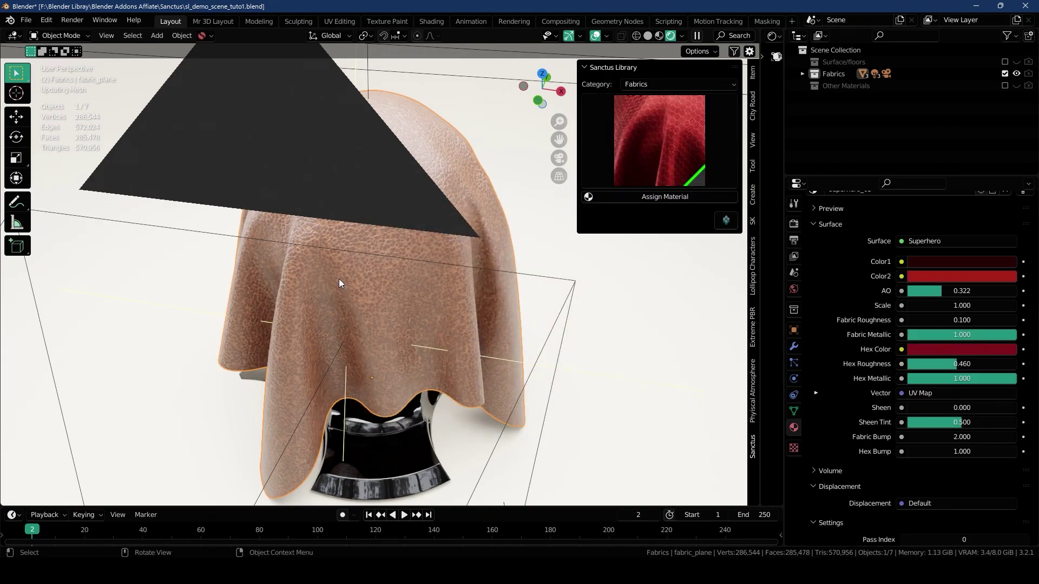
{"action": "middle_click_drag", "start_coordinate": [338, 277], "coordinate": [328, 236]}
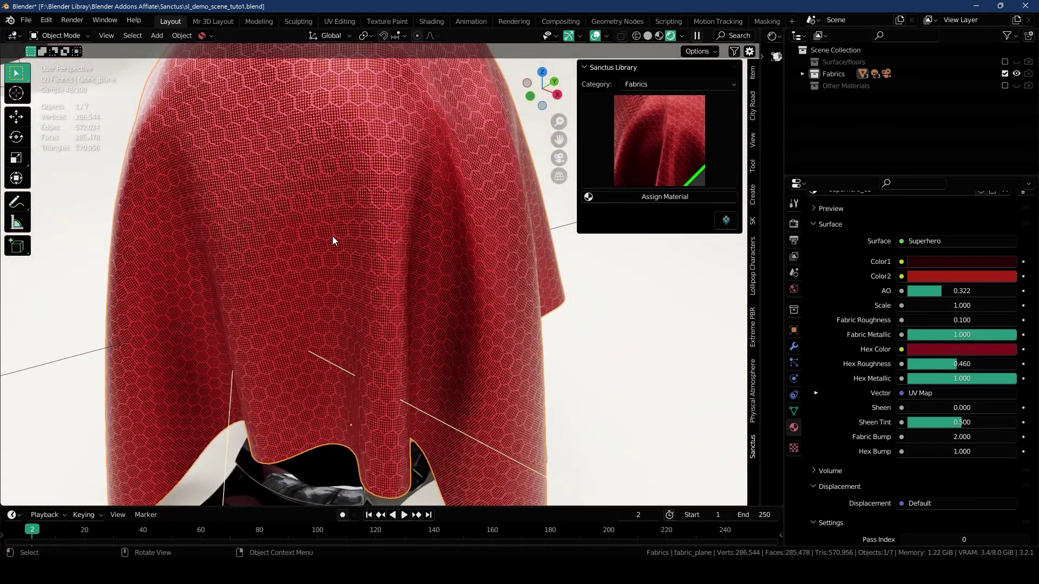
- Assign the purple Superhero fabric material to the draped cloth and view it from above
{"action": "left_click", "coordinate": [667, 154]}
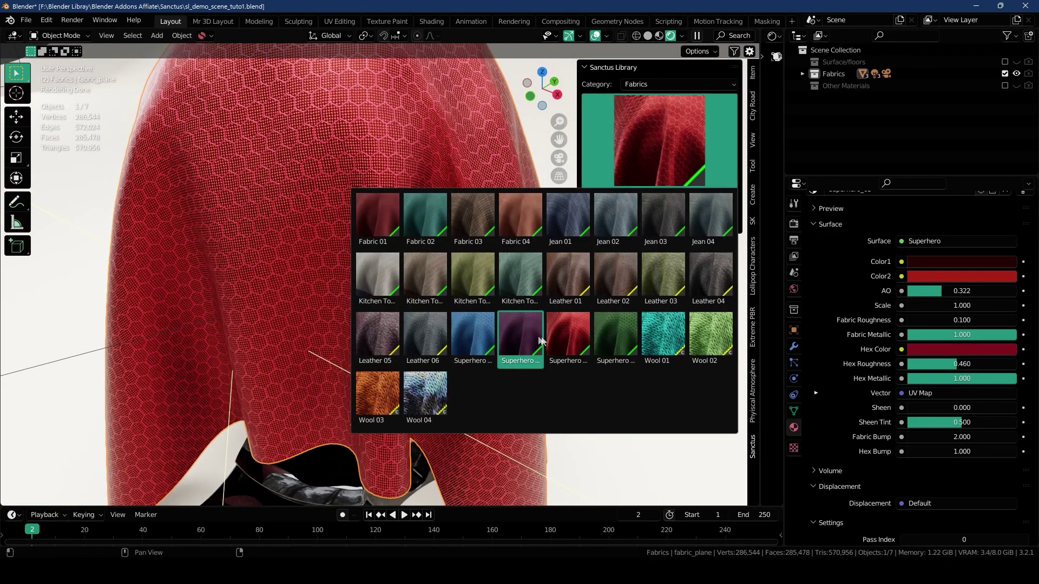
{"action": "left_click", "coordinate": [663, 220]}
{"action": "left_click", "coordinate": [665, 196]}
{"action": "middle_click_drag", "start_coordinate": [375, 219], "coordinate": [648, 84]}
- Switch the Sanctus Library category to Stones and browse its materials
{"action": "left_click", "coordinate": [648, 84]}
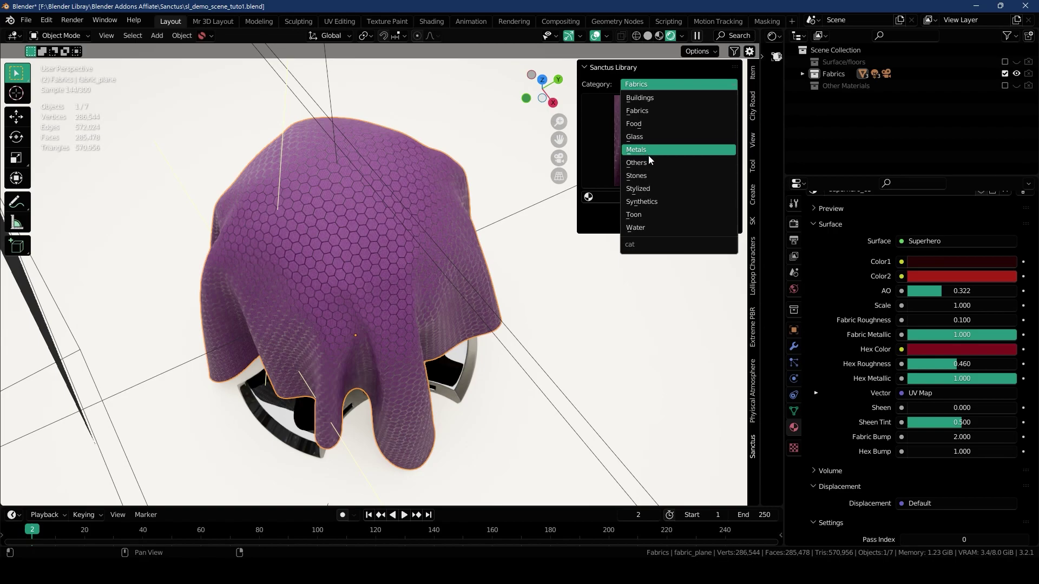
{"action": "left_click", "coordinate": [650, 175]}
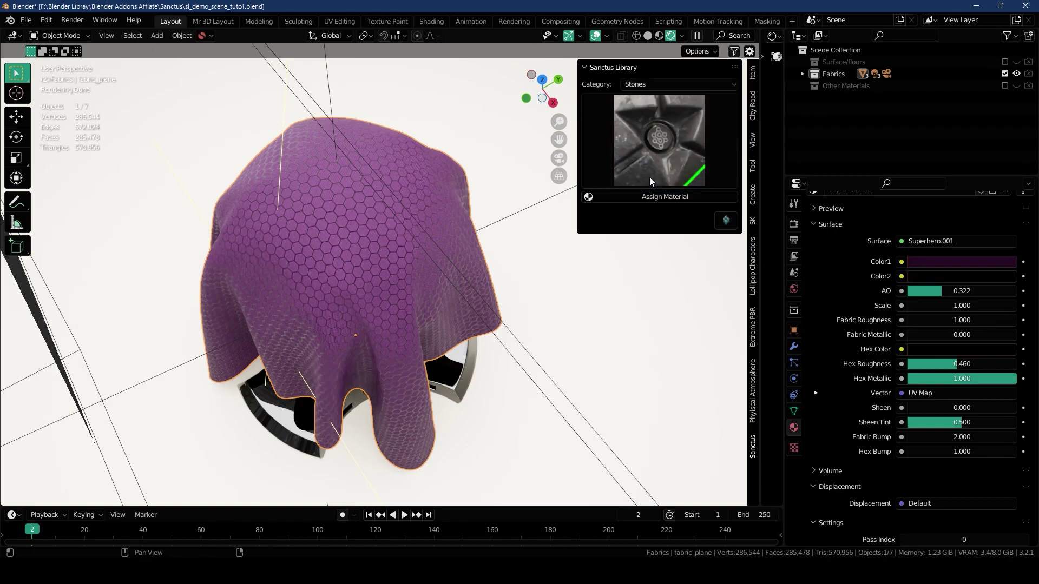
{"action": "left_click", "coordinate": [651, 171]}
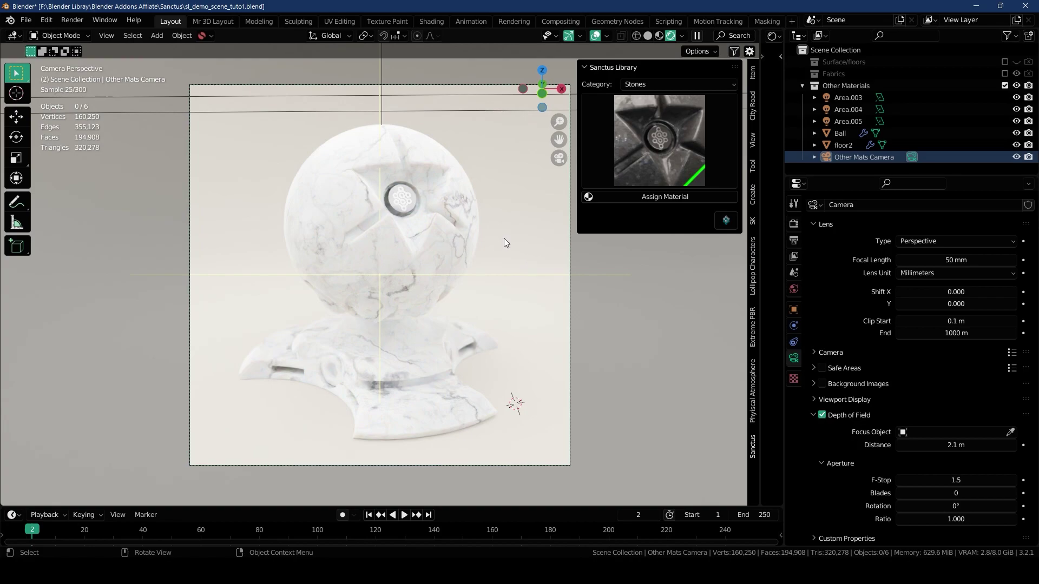
- Switch the Sanctus Library to the Food category and assign the Chocolate 02 material to the shader ball
{"action": "scroll", "coordinate": [533, 266], "scroll_direction": "down", "scroll_amount": 1}
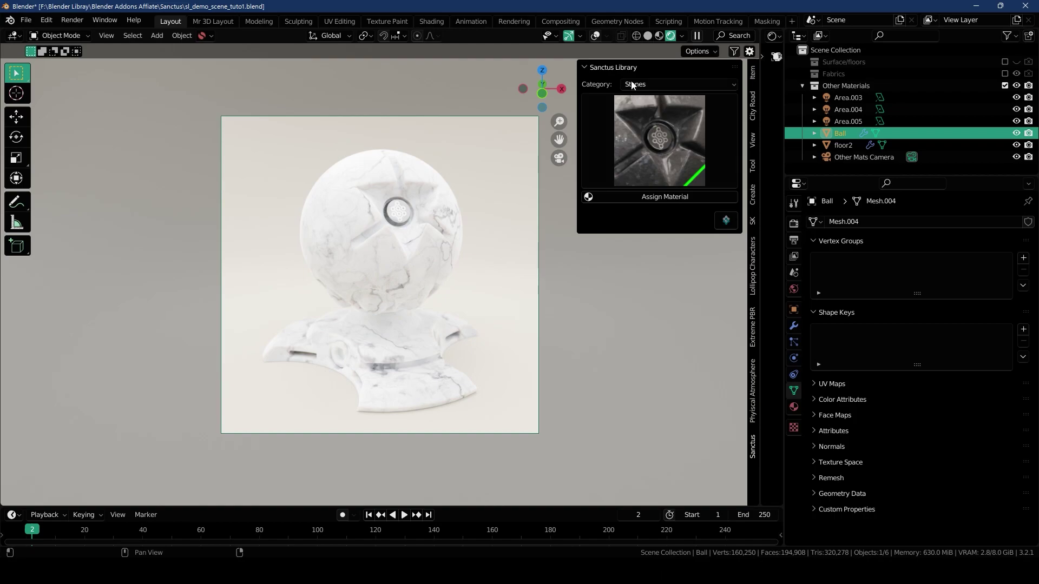
{"action": "left_click", "coordinate": [632, 86]}
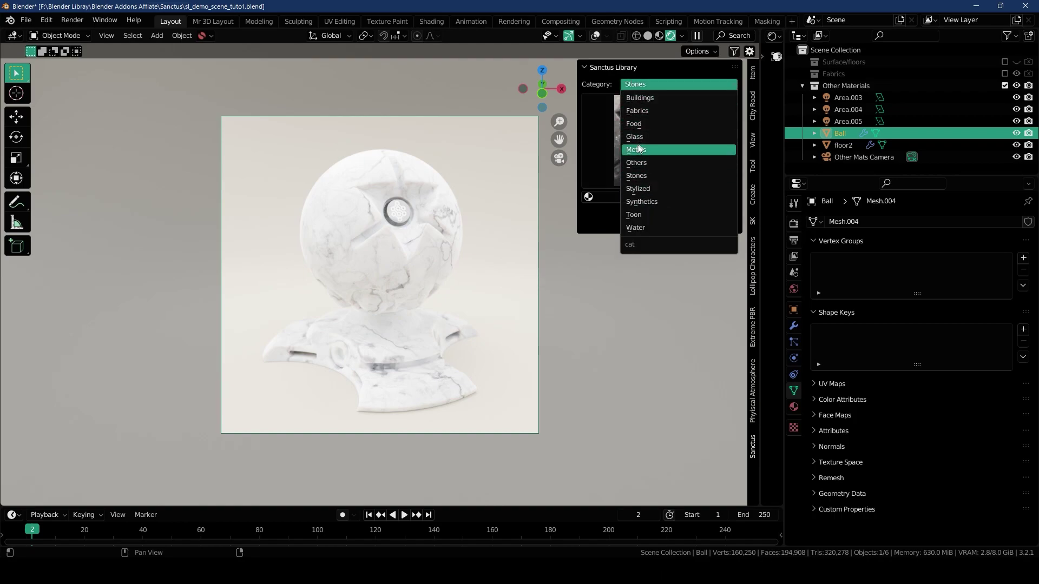
{"action": "left_click", "coordinate": [641, 125]}
{"action": "left_click", "coordinate": [630, 173]}
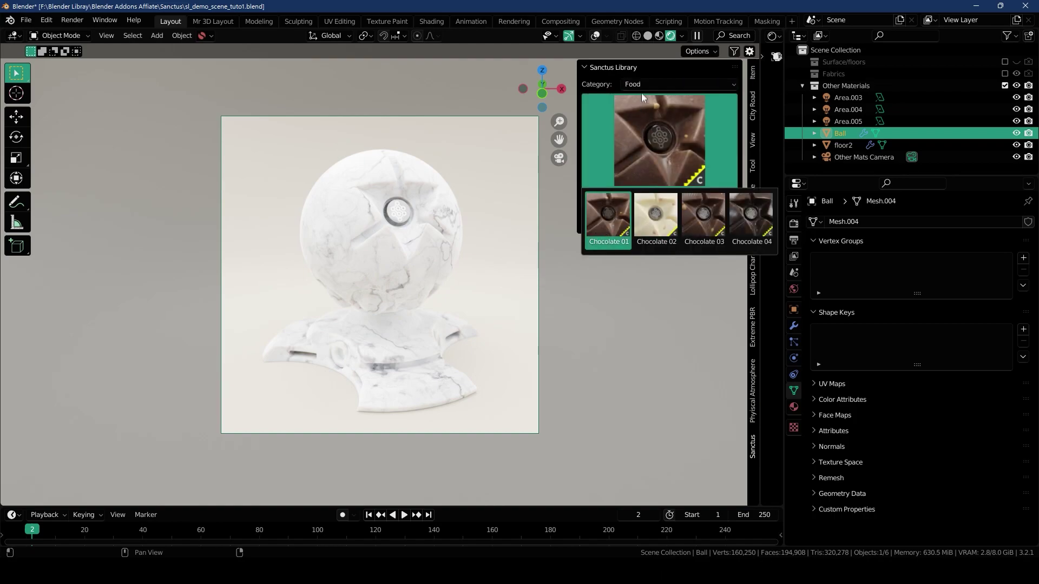
{"action": "left_click", "coordinate": [644, 140]}
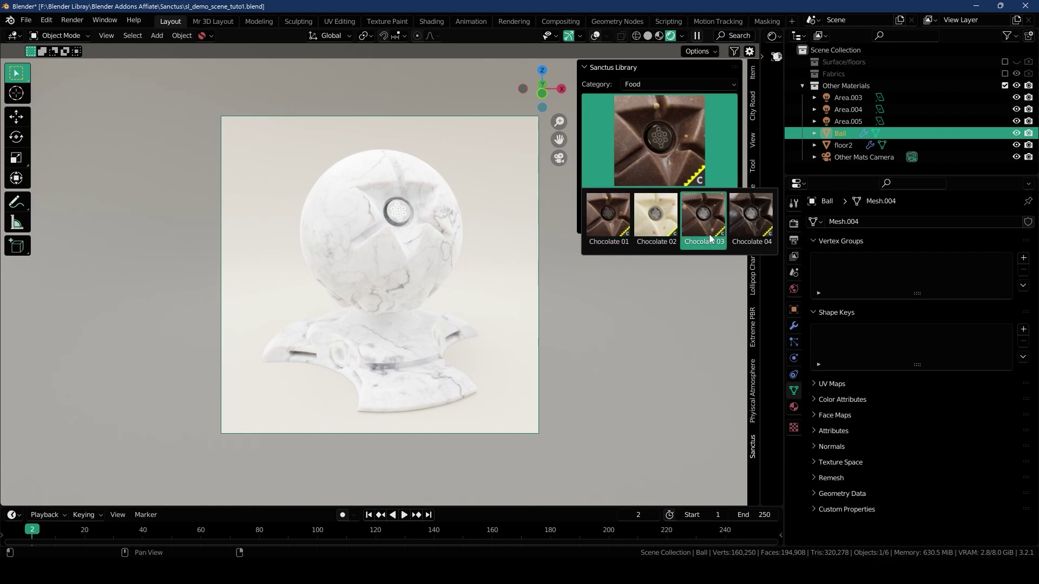
{"action": "left_click", "coordinate": [655, 227]}
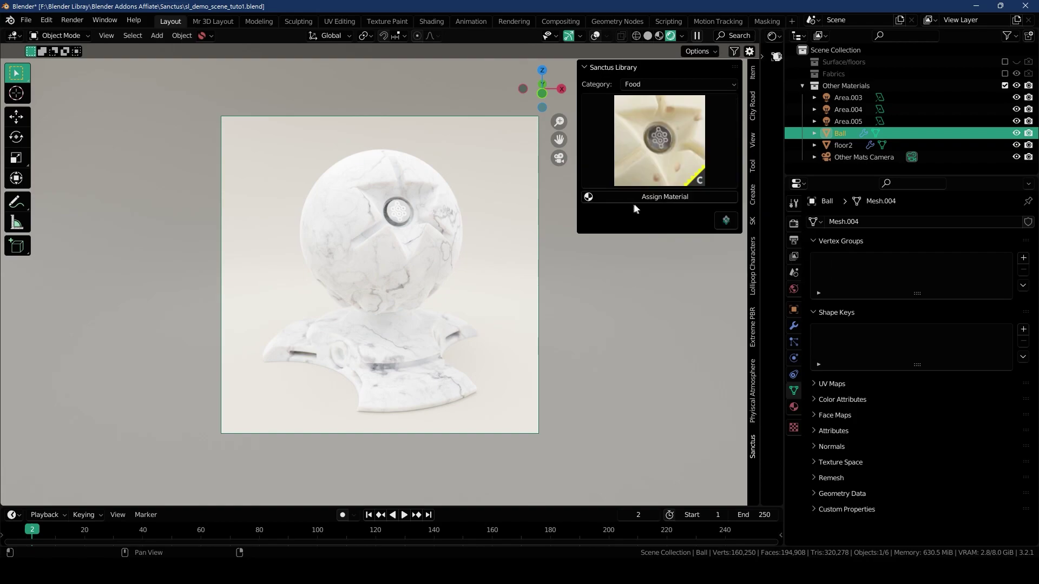
{"action": "left_click", "coordinate": [633, 199]}
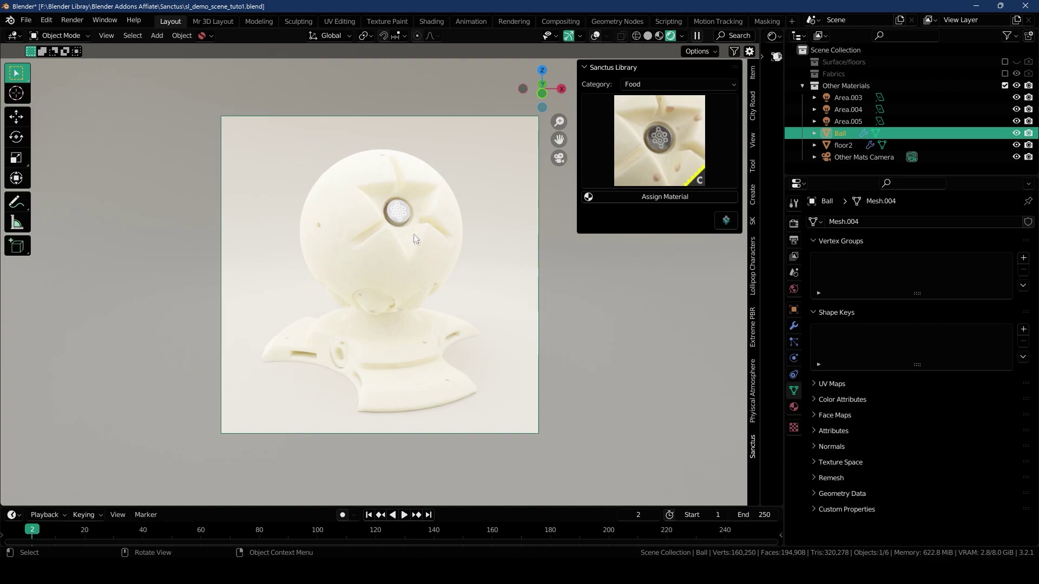
- Inspect the white chocolate on the shader ball up close and adjust the material's Nuts amount
{"action": "scroll", "coordinate": [414, 252], "scroll_direction": "up", "scroll_amount": 6}
{"action": "middle_click_drag", "start_coordinate": [384, 232], "coordinate": [492, 208]}
{"action": "left_click", "coordinate": [794, 406]}
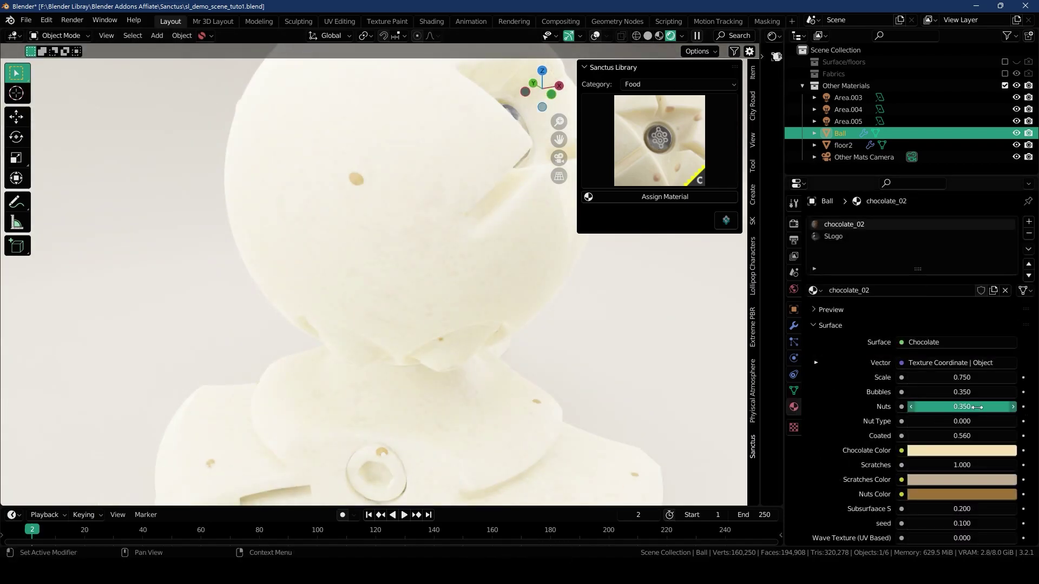
{"action": "left_click_drag", "start_coordinate": [978, 407], "coordinate": [1031, 420]}
- Assign the Chocolate 03 material to the shader ball, look at it from another angle and return to the camera view
{"action": "left_click", "coordinate": [660, 142]}
{"action": "left_click", "coordinate": [704, 214]}
{"action": "left_click", "coordinate": [659, 196]}
{"action": "scroll", "coordinate": [469, 252], "scroll_direction": "down", "scroll_amount": 8}
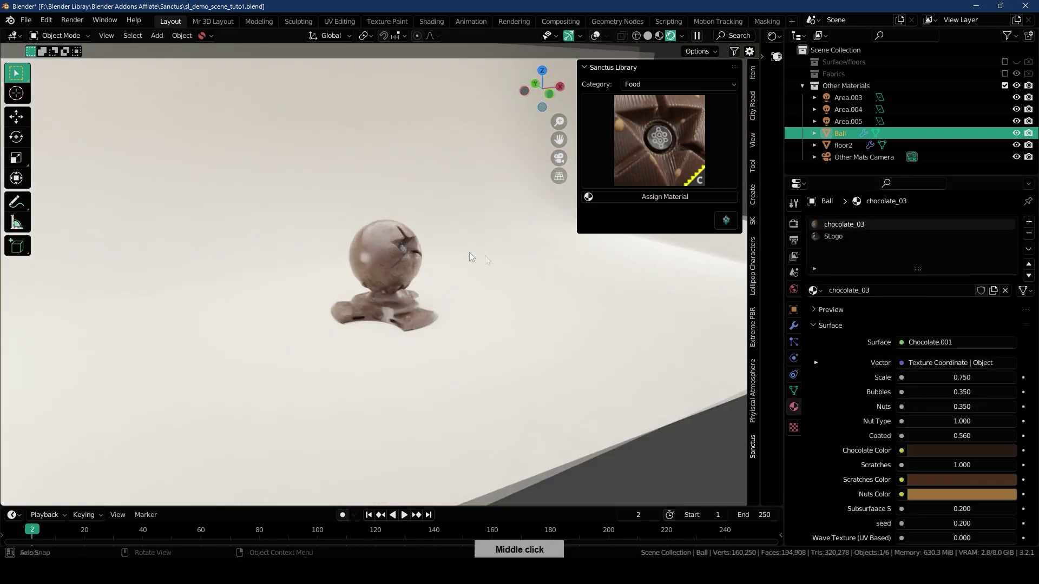
{"action": "middle_click_drag", "start_coordinate": [469, 252], "coordinate": [393, 239]}
{"action": "key", "text": "KP_0"}
- Assign the Car Paint 04 material from the Synthetics category to the shader ball and view its reflections
{"action": "left_click", "coordinate": [678, 84]}
{"action": "left_click", "coordinate": [646, 202]}
{"action": "left_click", "coordinate": [657, 136]}
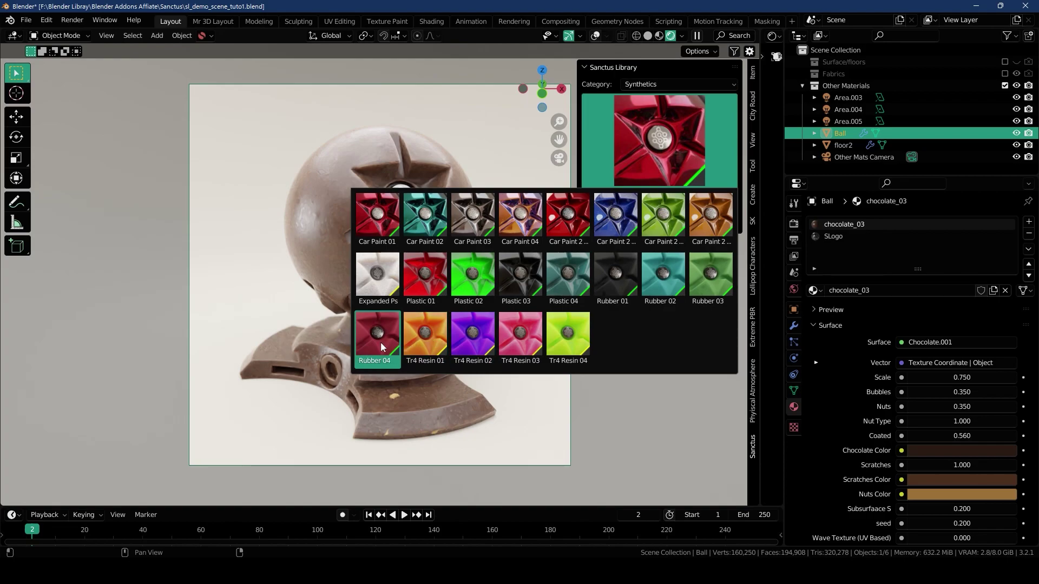
{"action": "left_click", "coordinate": [511, 227]}
{"action": "left_click", "coordinate": [631, 203]}
{"action": "middle_click_drag", "start_coordinate": [391, 229], "coordinate": [487, 201]}
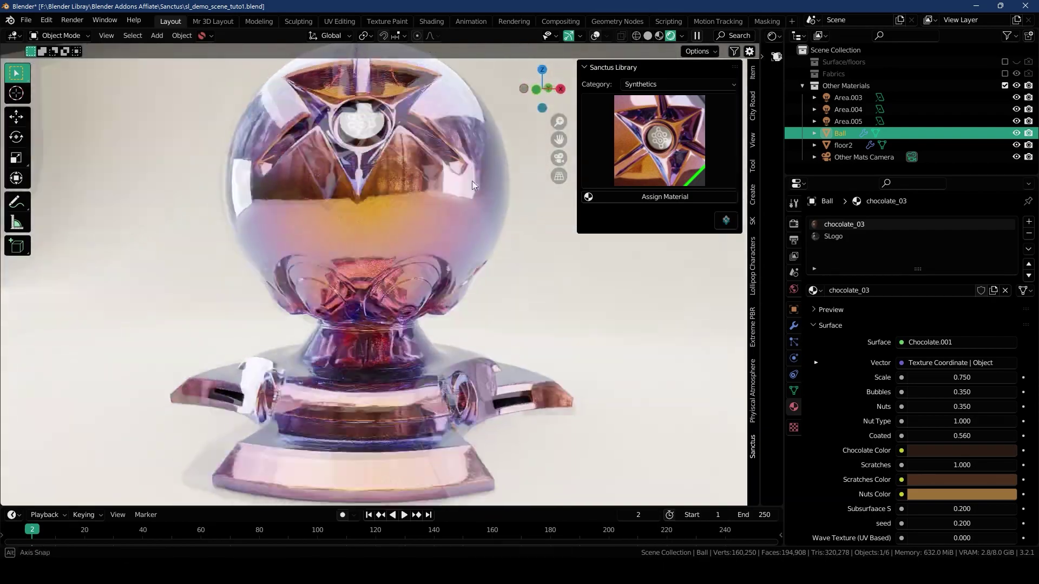
{"action": "scroll", "coordinate": [907, 331], "scroll_direction": "down", "scroll_amount": 3}
{"action": "key", "text": "KP_0"}
- Set the car paint's Color1 and Color2 to bright green and try its metallic and clearcoat roughness sliders
{"action": "left_click", "coordinate": [924, 312]}
{"action": "left_click_drag", "start_coordinate": [921, 207], "coordinate": [916, 155]}
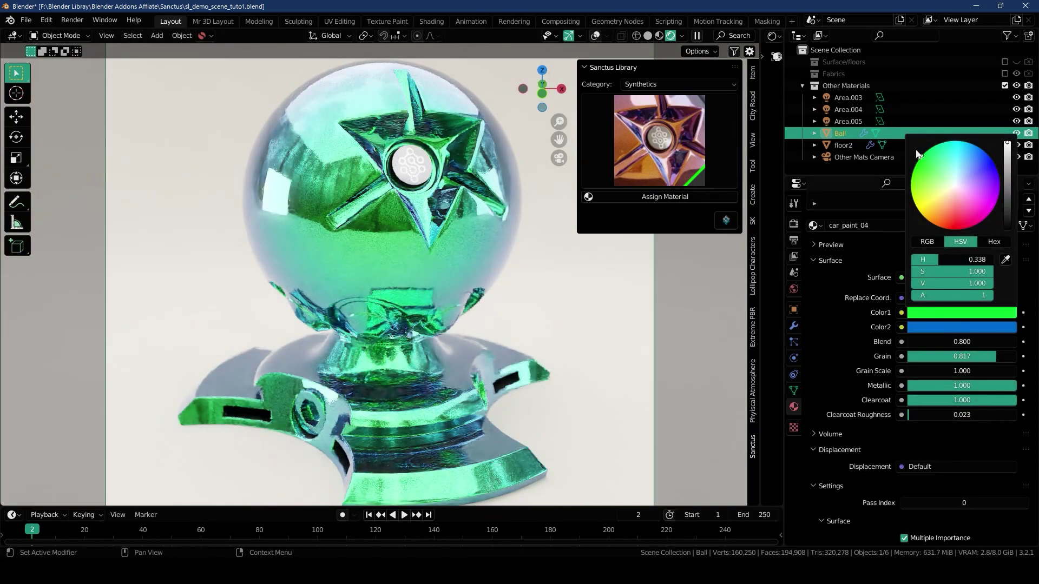
{"action": "left_click", "coordinate": [962, 327]}
{"action": "left_click_drag", "start_coordinate": [968, 221], "coordinate": [915, 179]}
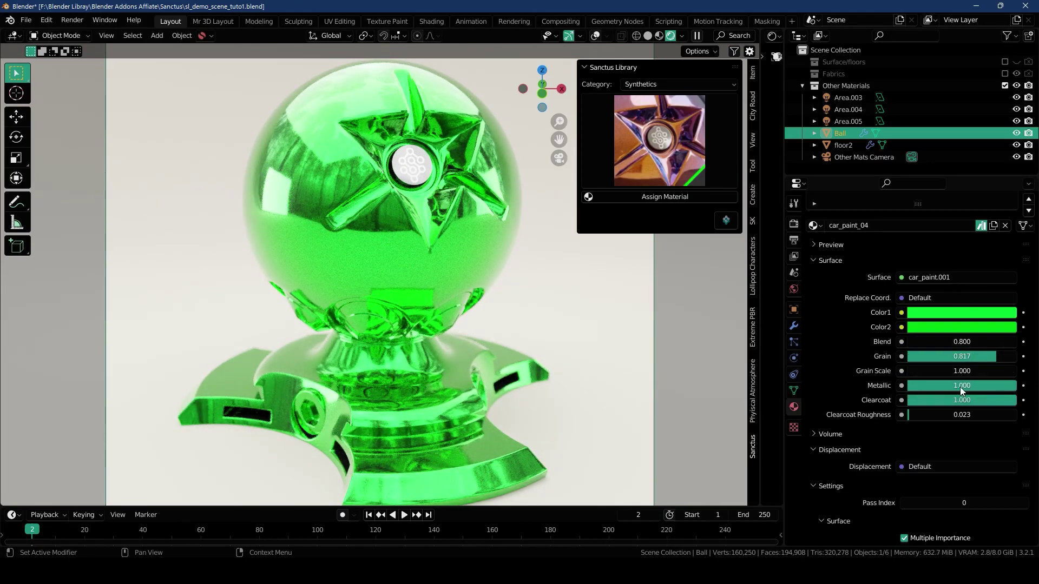
{"action": "mouse_move", "coordinate": [1005, 386]}
{"action": "left_mouse_down"}
{"action": "mouse_move", "coordinate": [908, 403]}
{"action": "mouse_move", "coordinate": [1012, 402]}
{"action": "left_mouse_up"}
{"action": "left_click_drag", "start_coordinate": [995, 415], "coordinate": [910, 415]}
- Try the green Plastic 02 and red Rubber 04 materials on the shader ball
{"action": "left_click", "coordinate": [659, 163]}
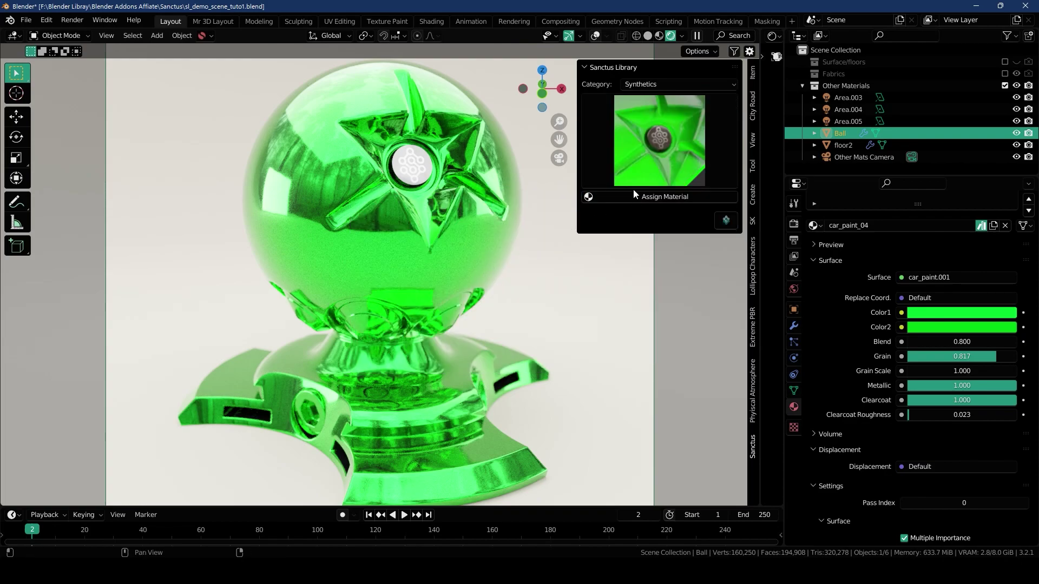
{"action": "left_click", "coordinate": [638, 197]}
{"action": "middle_click_drag", "start_coordinate": [433, 257], "coordinate": [396, 233]}
{"action": "scroll", "coordinate": [470, 280], "scroll_direction": "up", "scroll_amount": 3}
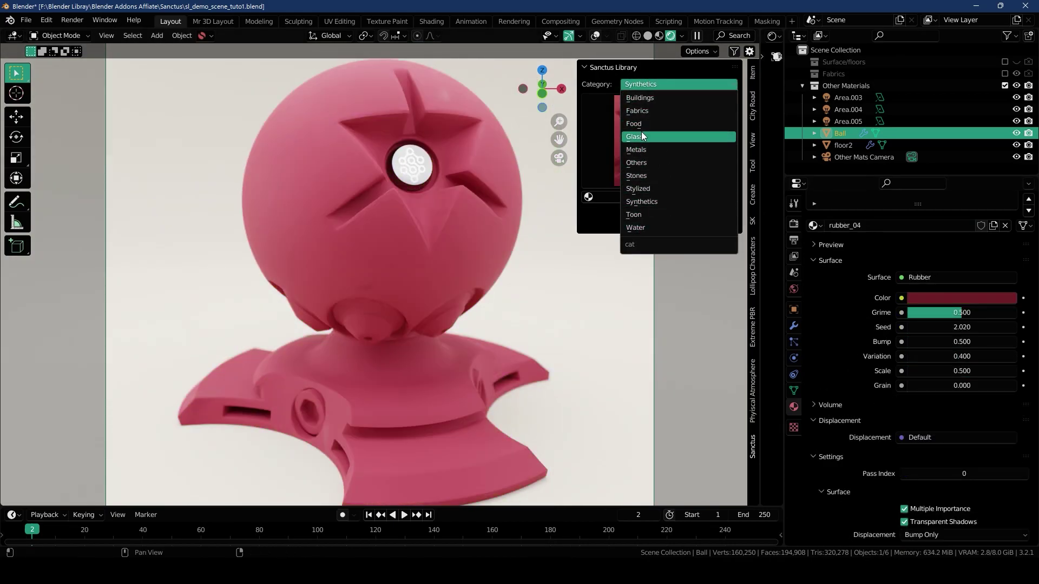
- Switch the library to the Glass category and assign the Fake Caustics material to the shader ball
{"action": "left_click", "coordinate": [642, 136]}
{"action": "left_click", "coordinate": [642, 136]}
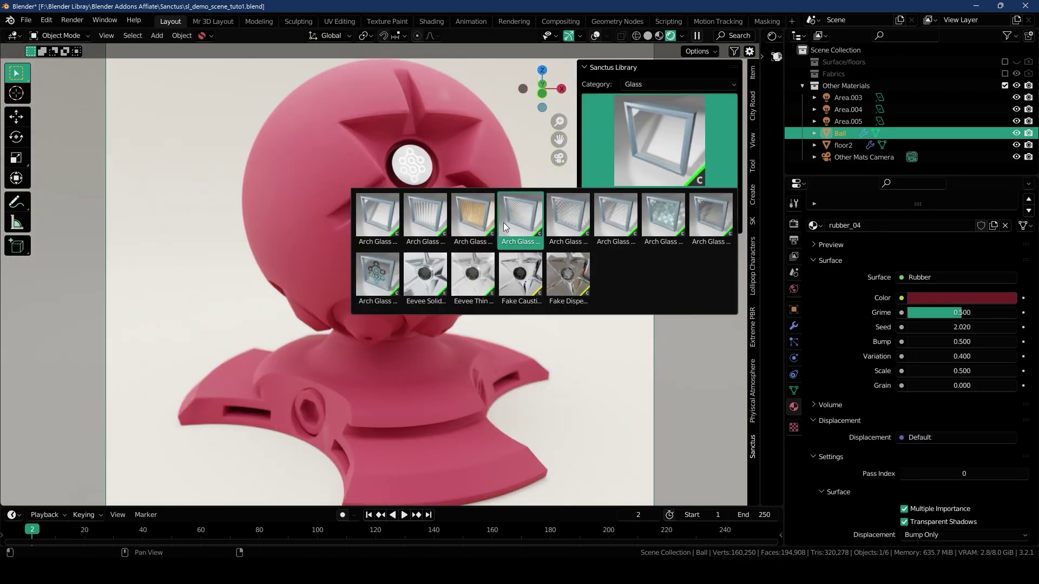
{"action": "left_click", "coordinate": [528, 285]}
{"action": "left_click", "coordinate": [664, 196]}
- Set the strength of the world's misty_pines_4k.exr background to 0
{"action": "left_click", "coordinate": [848, 122]}
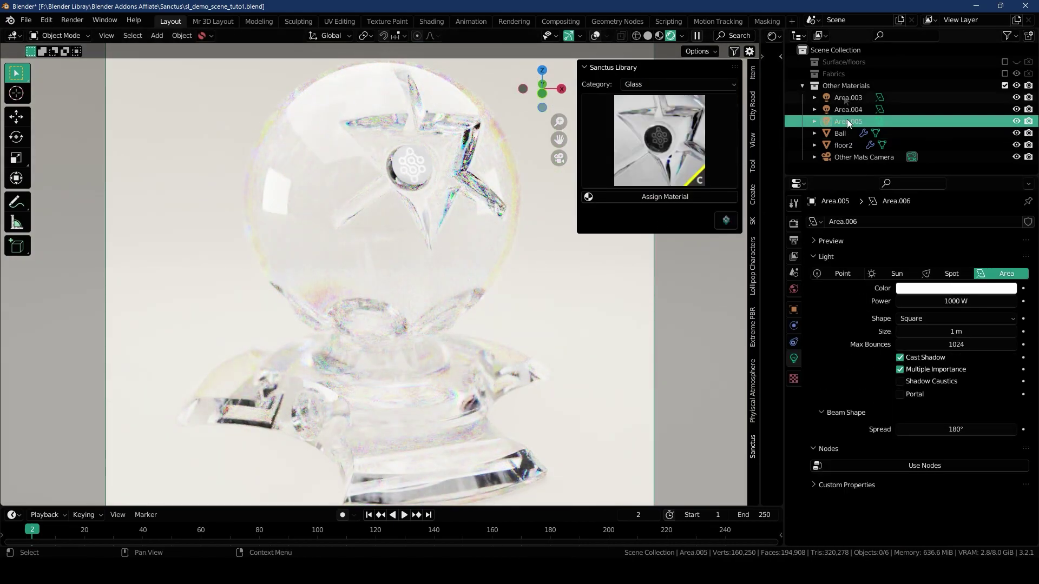
{"action": "left_click", "coordinate": [847, 109]}
{"action": "left_click", "coordinate": [793, 288]}
{"action": "left_click", "coordinate": [815, 308]}
{"action": "left_click_drag", "start_coordinate": [963, 339], "coordinate": [941, 338]}
{"action": "scroll", "coordinate": [380, 275], "scroll_direction": "down", "scroll_amount": 1}
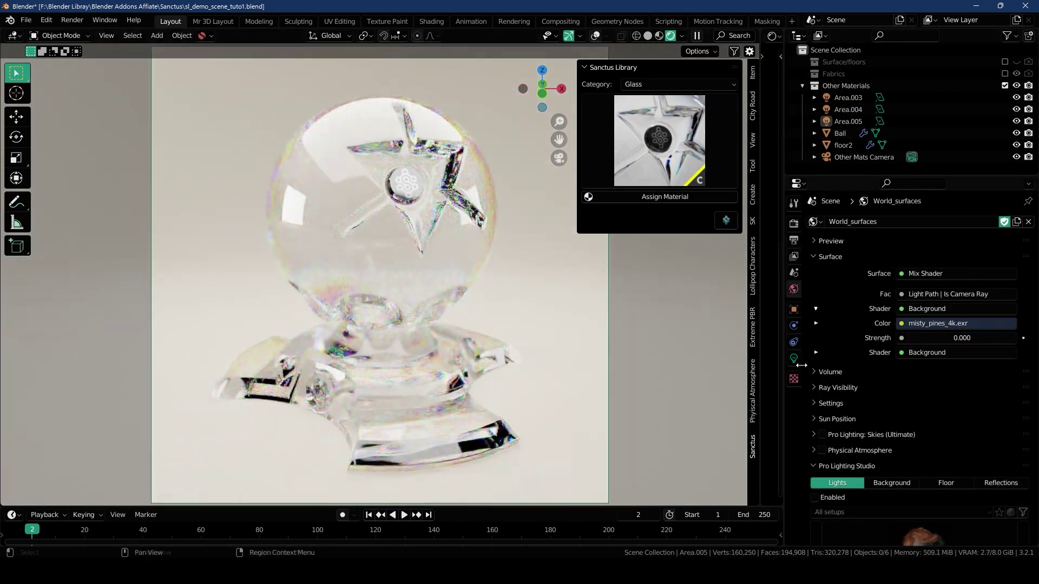
- Darken the base color of the floor2 object's material to a grey-brown
{"action": "left_click", "coordinate": [840, 133]}
{"action": "left_click", "coordinate": [794, 407]}
{"action": "left_click", "coordinate": [842, 146]}
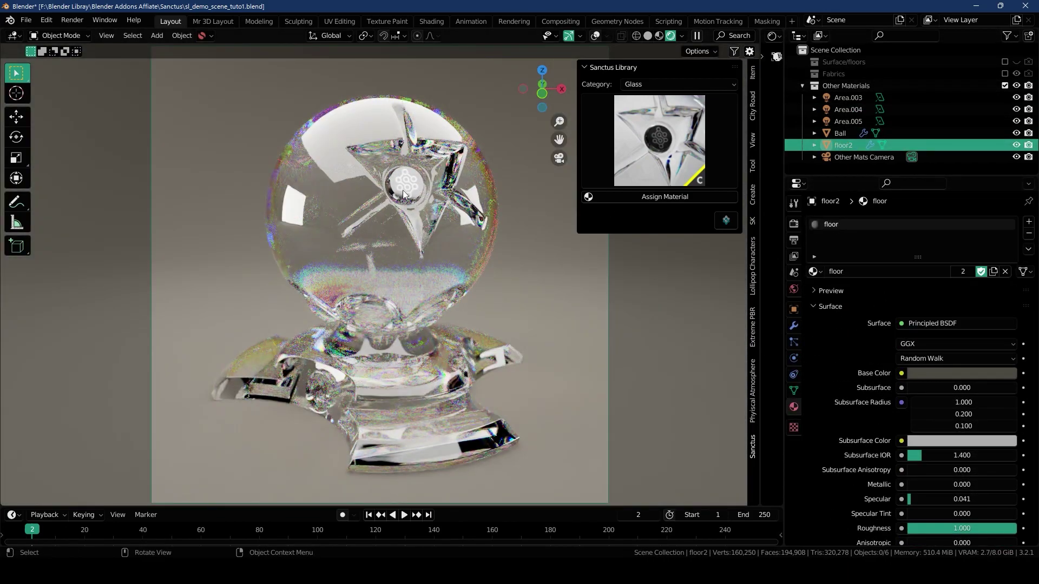
- Assign the first arch glass material and the teal mosaic arch glass material to the shader ball in turn
{"action": "left_click", "coordinate": [660, 174]}
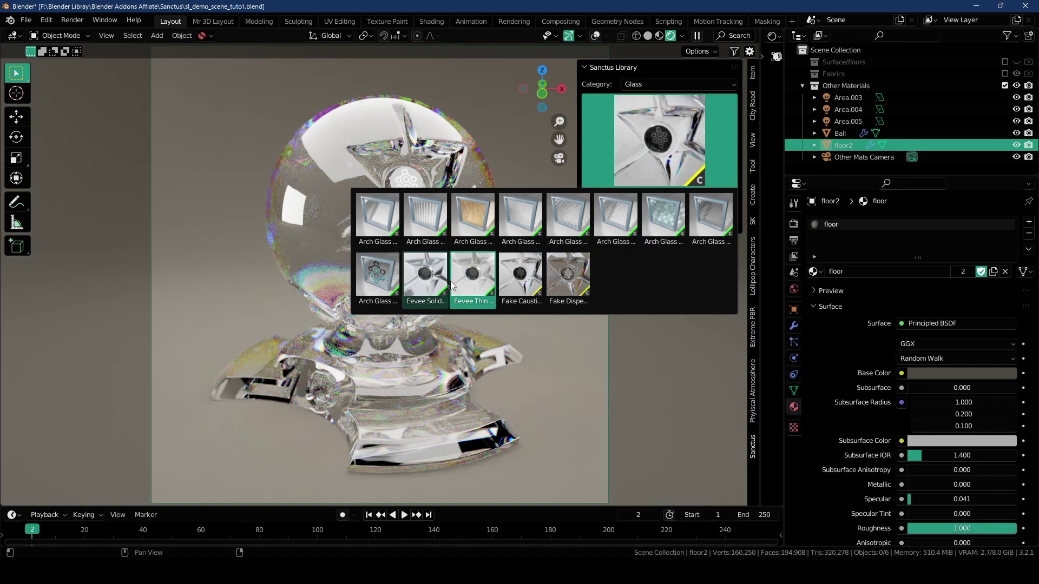
{"action": "left_click", "coordinate": [379, 225]}
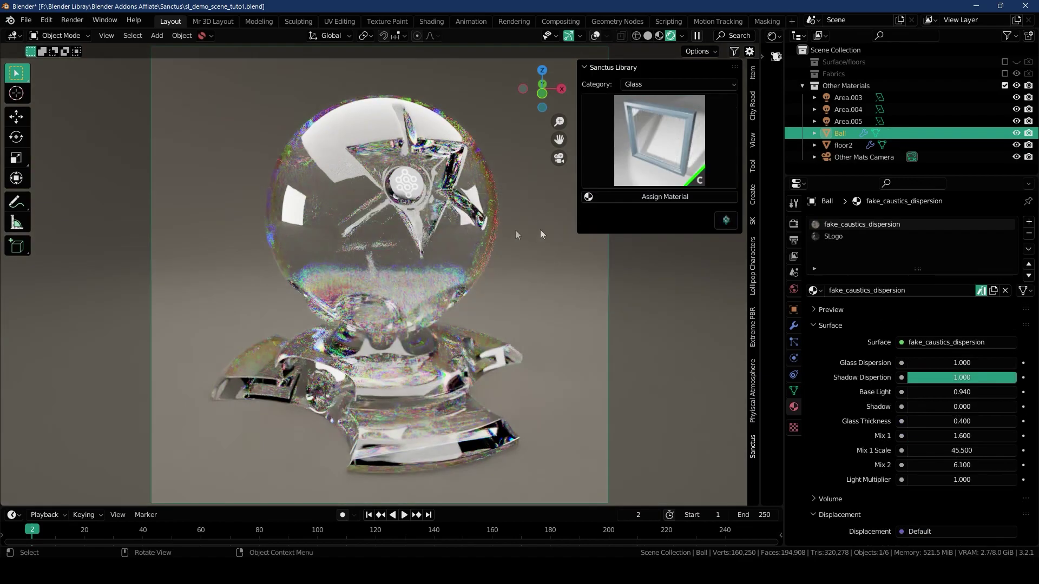
{"action": "left_click", "coordinate": [630, 202]}
{"action": "left_click", "coordinate": [663, 165]}
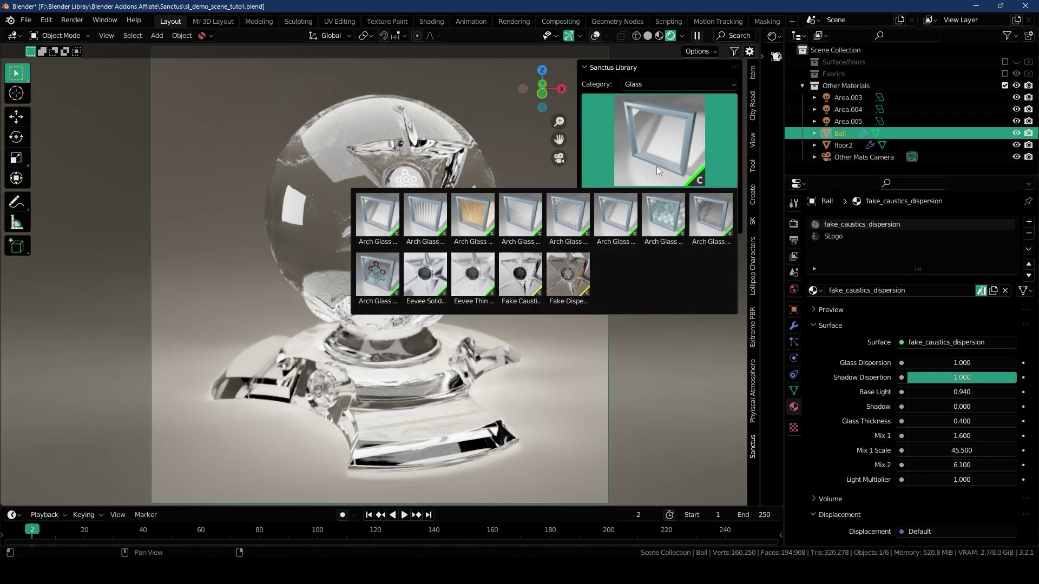
{"action": "left_click", "coordinate": [379, 299]}
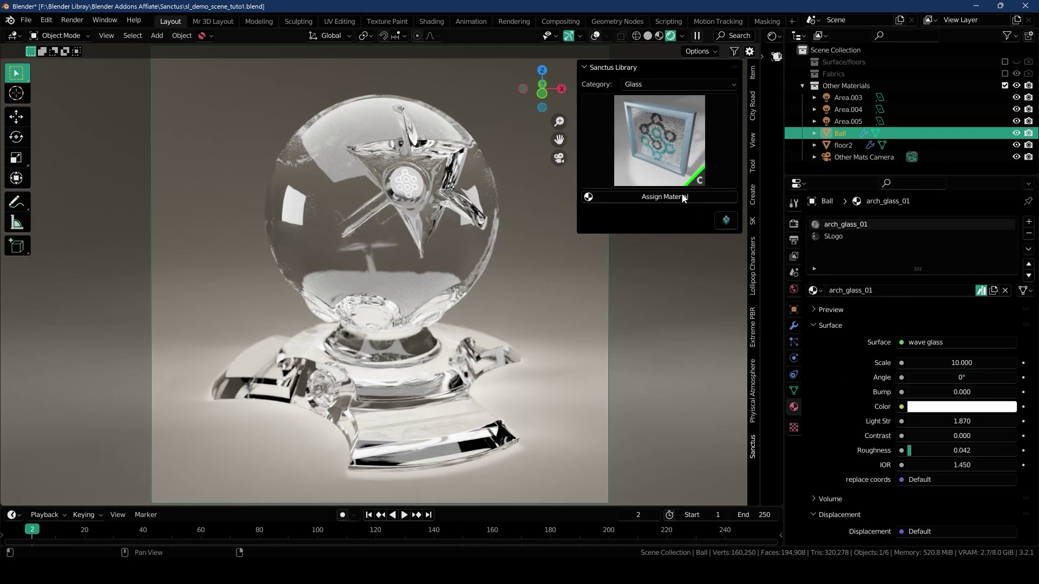
{"action": "left_click", "coordinate": [677, 200]}
- Assign the diamond-patterned arch_glass_06 material to the shader ball
{"action": "left_click", "coordinate": [674, 161]}
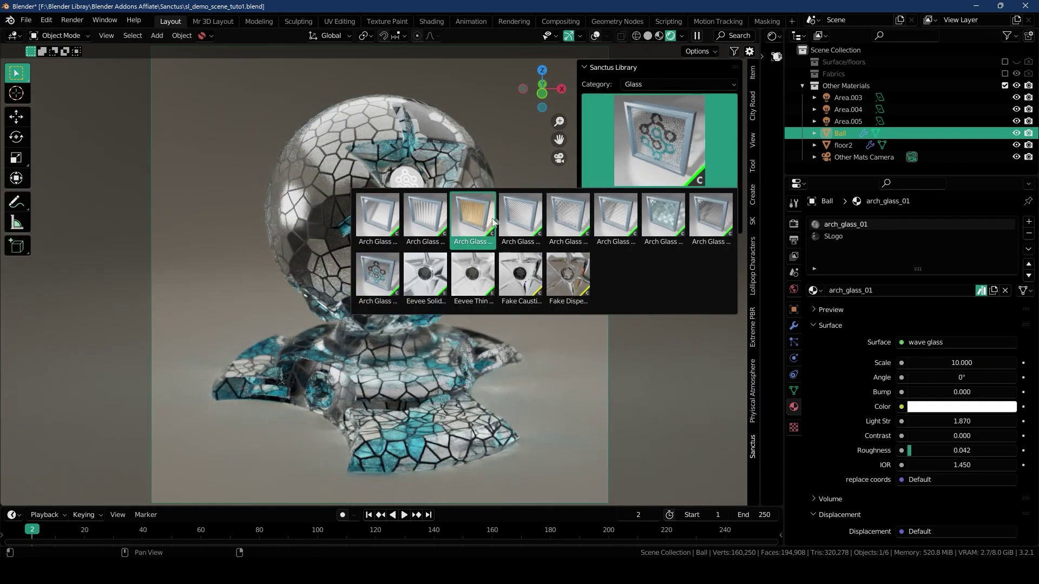
{"action": "left_click", "coordinate": [586, 235]}
{"action": "left_click", "coordinate": [630, 195]}
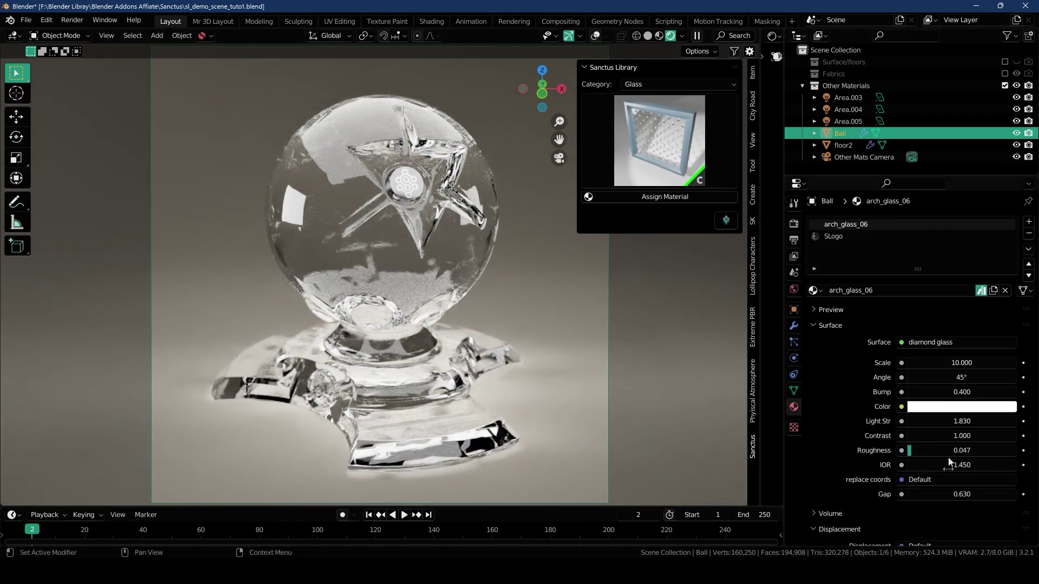
- Switch the Sanctus Library category to Toon and browse its materials
{"action": "left_click", "coordinate": [654, 86]}
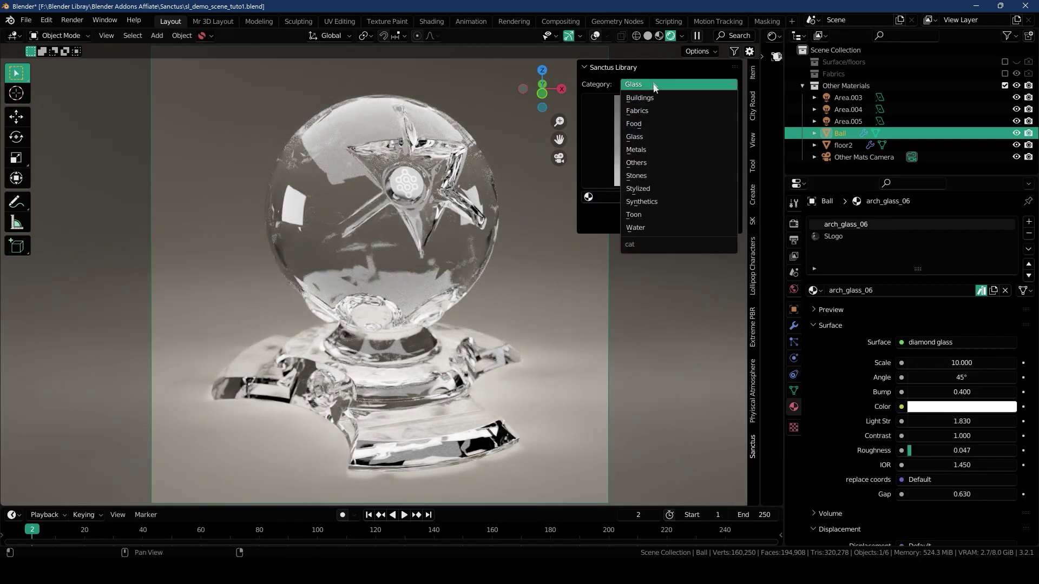
{"action": "left_click", "coordinate": [644, 207]}
{"action": "left_click", "coordinate": [655, 86]}
{"action": "left_click", "coordinate": [634, 215]}
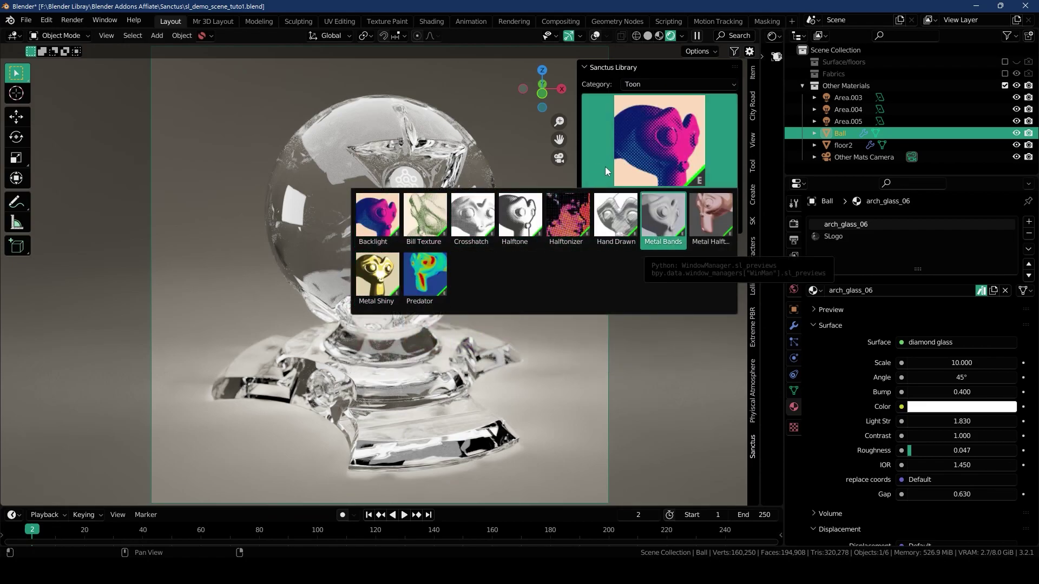
- Assign the Rainy Window material from the Water category to the shader ball, inspect its drops and adjust its roughness
{"action": "left_click", "coordinate": [655, 85]}
{"action": "left_click", "coordinate": [643, 228]}
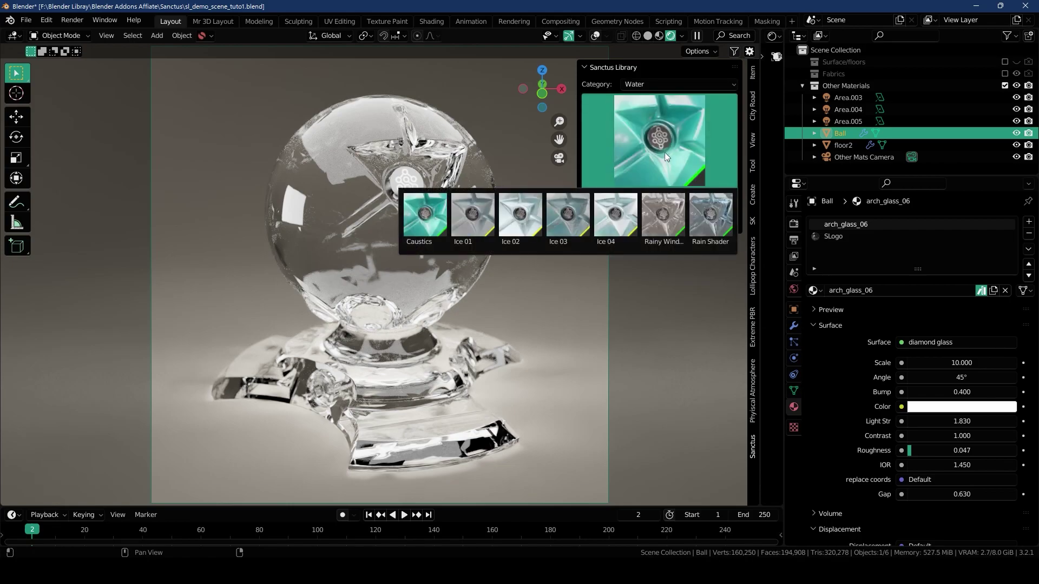
{"action": "left_click", "coordinate": [664, 226]}
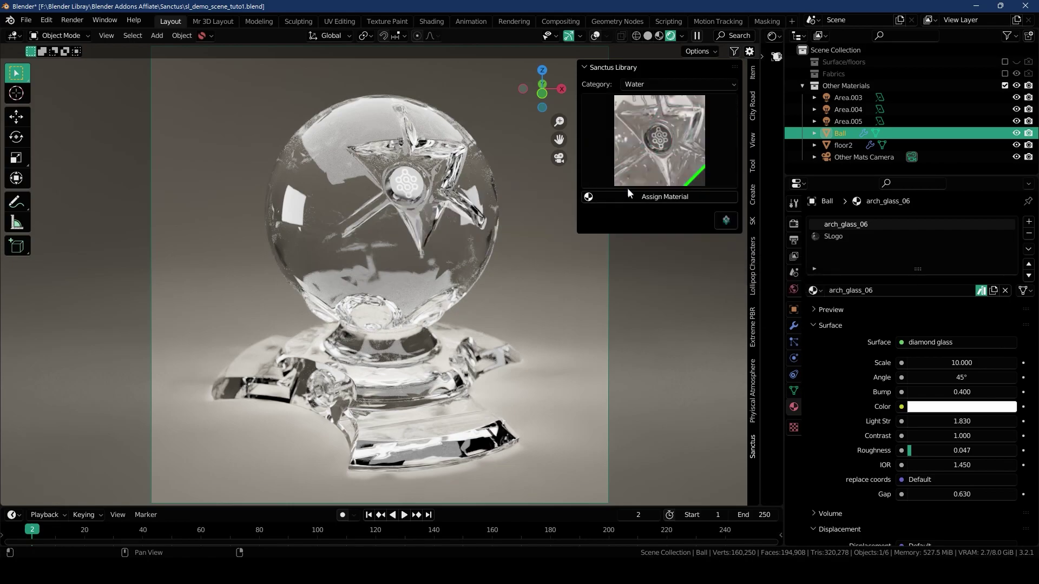
{"action": "left_click", "coordinate": [631, 197]}
{"action": "middle_click_drag", "start_coordinate": [382, 191], "coordinate": [474, 155]}
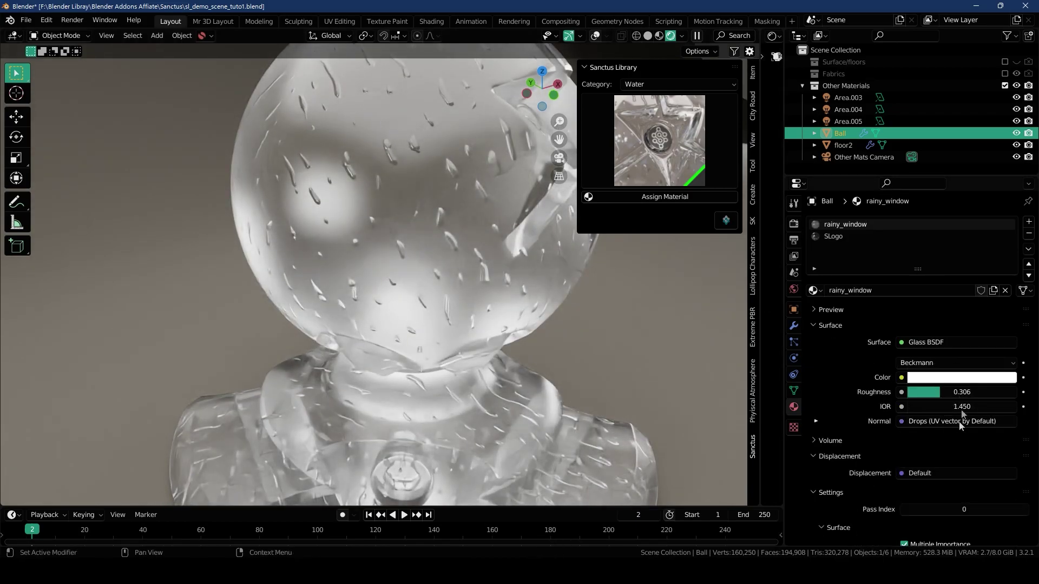
{"action": "mouse_move", "coordinate": [941, 393]}
{"action": "left_mouse_down"}
{"action": "mouse_move", "coordinate": [998, 393]}
{"action": "mouse_move", "coordinate": [907, 390]}
{"action": "mouse_move", "coordinate": [940, 394]}
{"action": "left_mouse_up"}
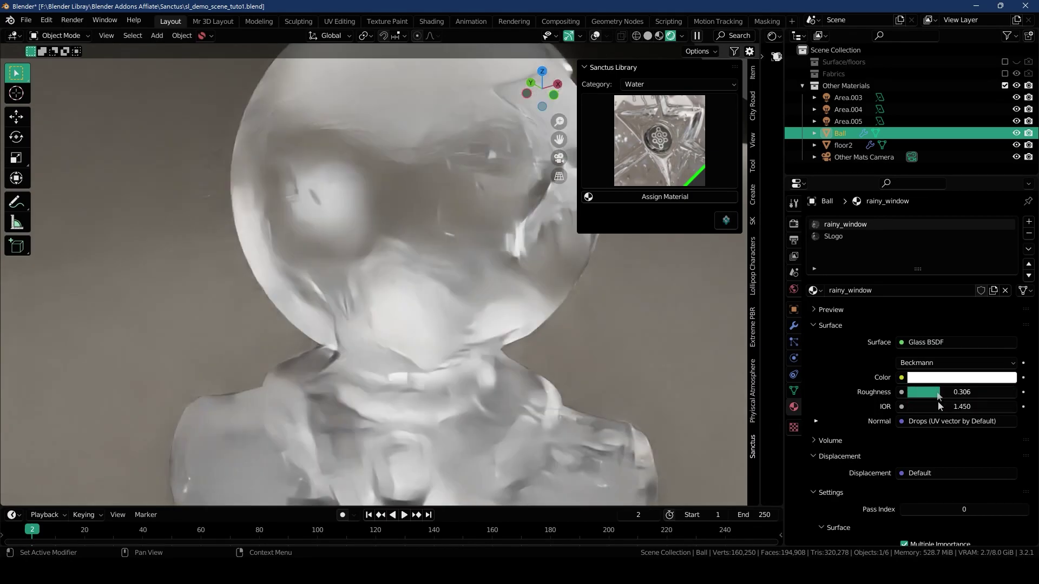
- Try the Ice 03 and Caustics water materials on the shader ball
{"action": "left_click", "coordinate": [616, 200]}
{"action": "left_click", "coordinate": [659, 142]}
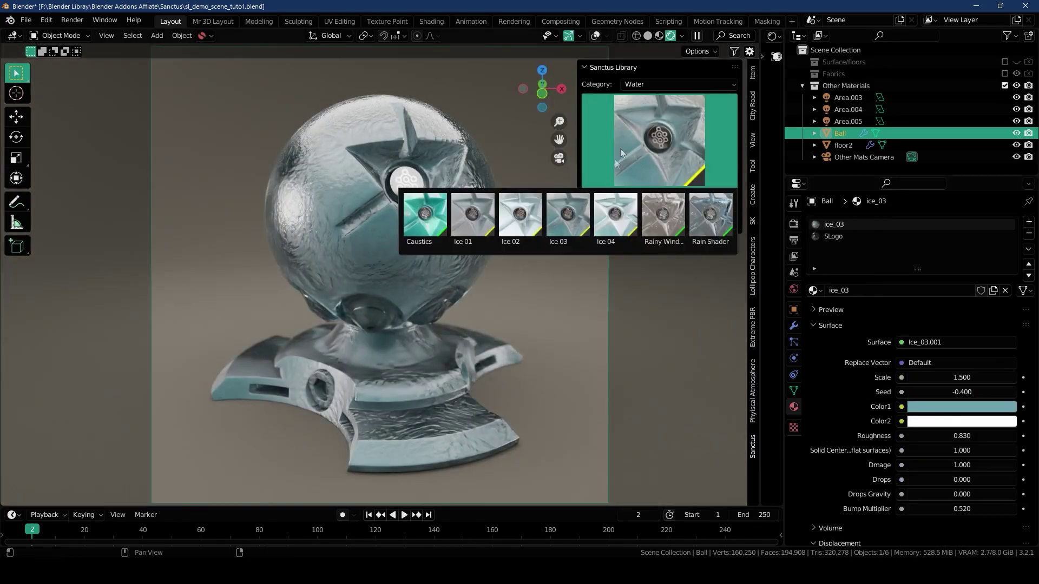
{"action": "left_click", "coordinate": [427, 216]}
{"action": "left_click", "coordinate": [657, 200]}
- Assign the Rain Shader water material to the shader ball
{"action": "left_click", "coordinate": [653, 164]}
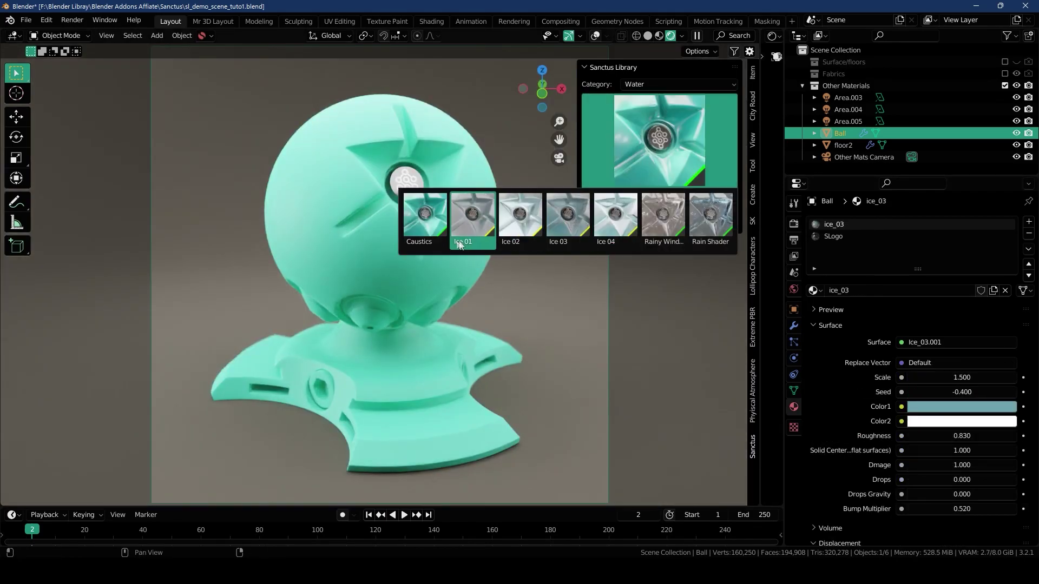
{"action": "left_click", "coordinate": [438, 247]}
{"action": "left_click", "coordinate": [654, 197]}
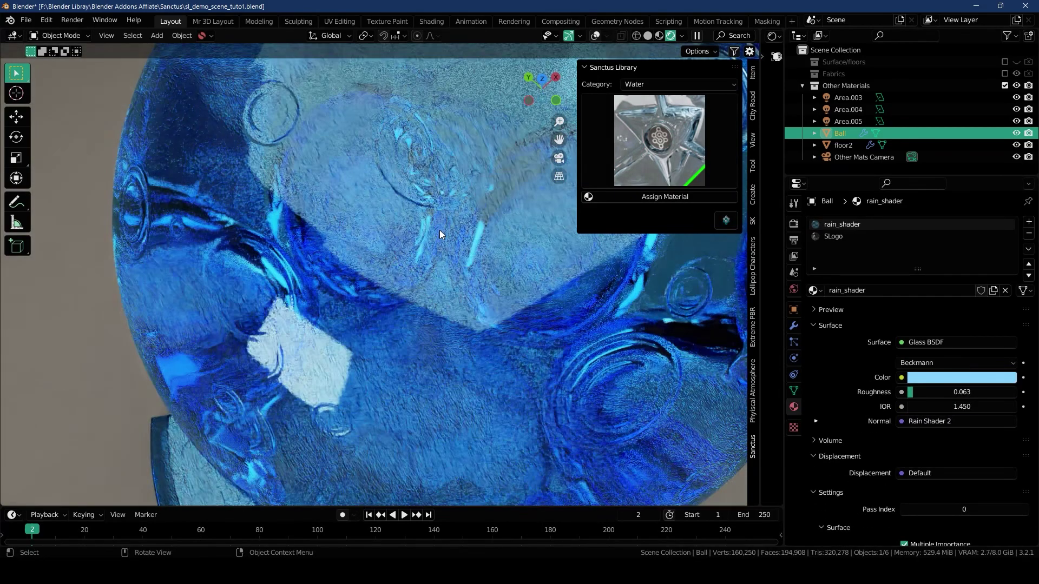
- Play the animation briefly to watch the rain ripples, and switch the viewport to Material Preview shading
{"action": "key", "text": "space"}
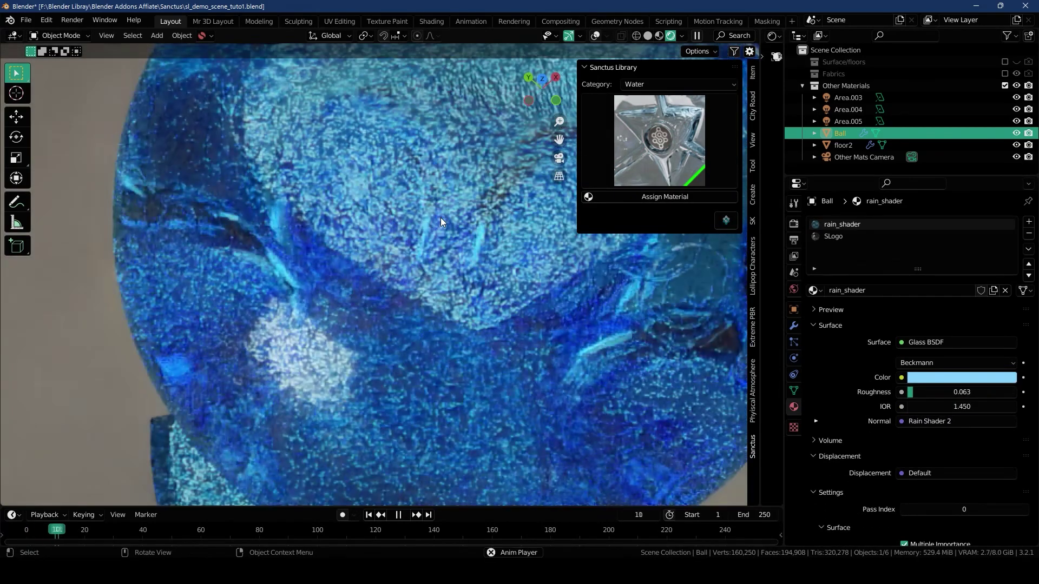
{"action": "key", "text": "space"}
{"action": "scroll", "coordinate": [453, 283], "scroll_direction": "down", "scroll_amount": 3}
{"action": "mouse_move", "coordinate": [452, 283]}
{"action": "middle_mouse_down"}
{"action": "mouse_move", "coordinate": [392, 253]}
{"action": "mouse_move", "coordinate": [349, 312]}
{"action": "mouse_move", "coordinate": [345, 349]}
{"action": "mouse_move", "coordinate": [433, 319]}
{"action": "mouse_move", "coordinate": [424, 375]}
{"action": "mouse_move", "coordinate": [405, 358]}
{"action": "middle_mouse_up"}
{"action": "left_click", "coordinate": [659, 36]}
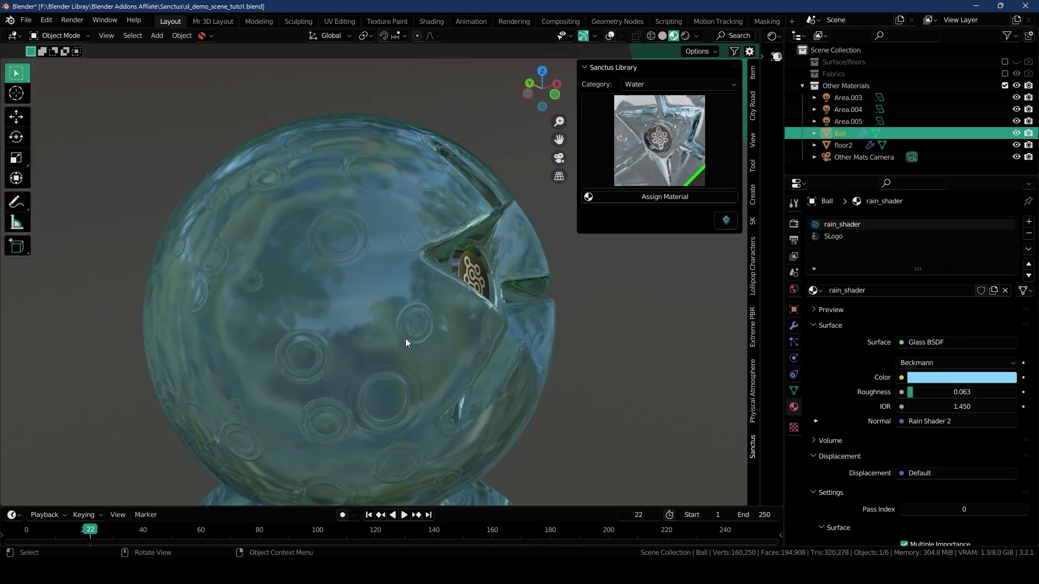
- Play the animation to watch the rain ripples on the ball, stop it in camera view, and switch the viewport to Rendered shading
{"action": "middle_click_drag", "start_coordinate": [404, 339], "coordinate": [427, 221]}
{"action": "key", "text": "space"}
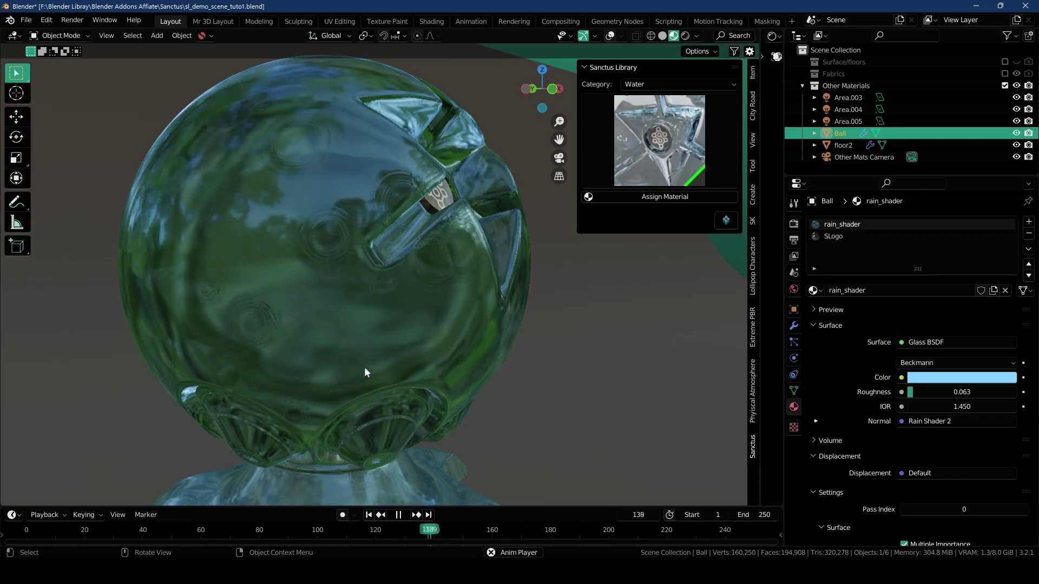
{"action": "scroll", "coordinate": [366, 364], "scroll_direction": "down", "scroll_amount": 3}
{"action": "key", "text": "KP_0"}
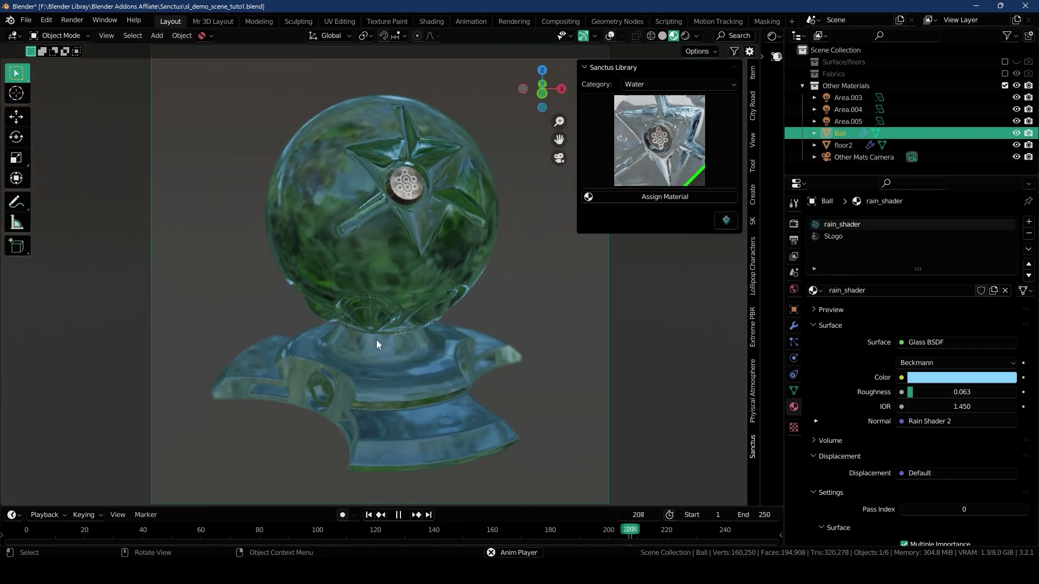
{"action": "key", "text": "space"}
{"action": "left_click", "coordinate": [685, 36]}
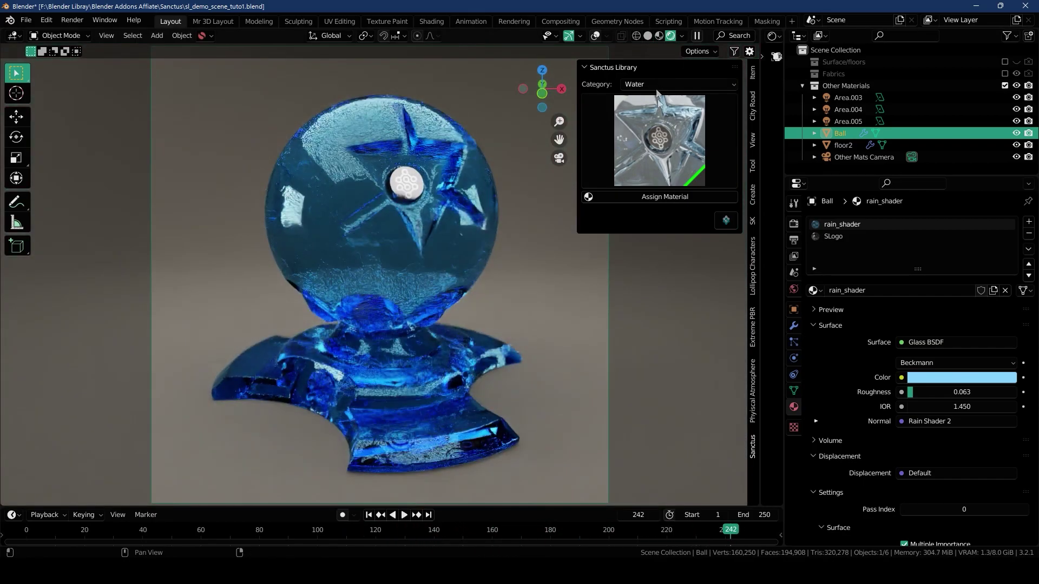
- Assign the Camo Navy material from the Others category to the shader ball
{"action": "left_click", "coordinate": [644, 82]}
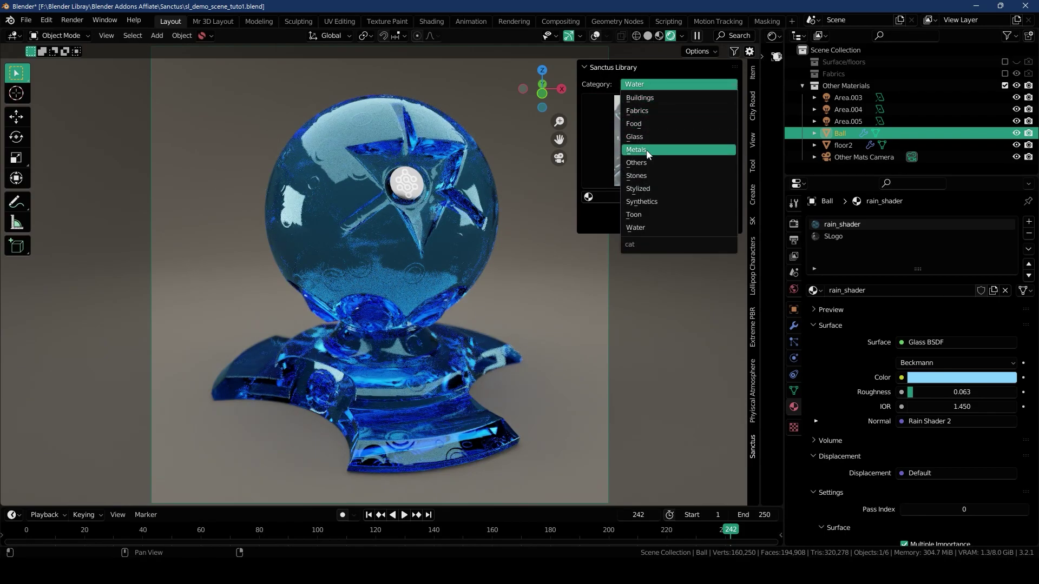
{"action": "left_click", "coordinate": [647, 150]}
{"action": "left_click", "coordinate": [655, 154]}
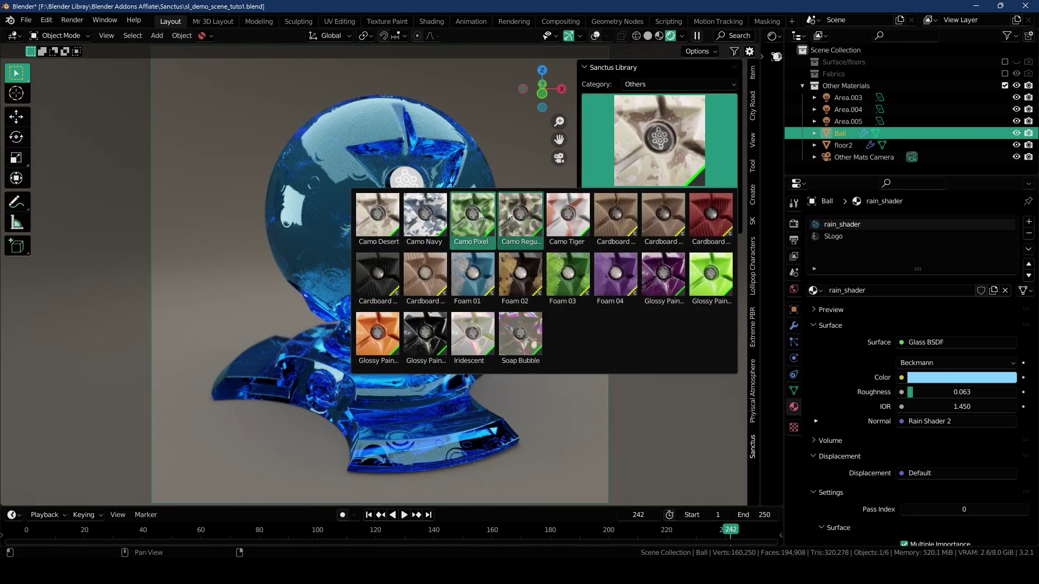
{"action": "left_click", "coordinate": [422, 231]}
{"action": "left_click", "coordinate": [653, 194]}
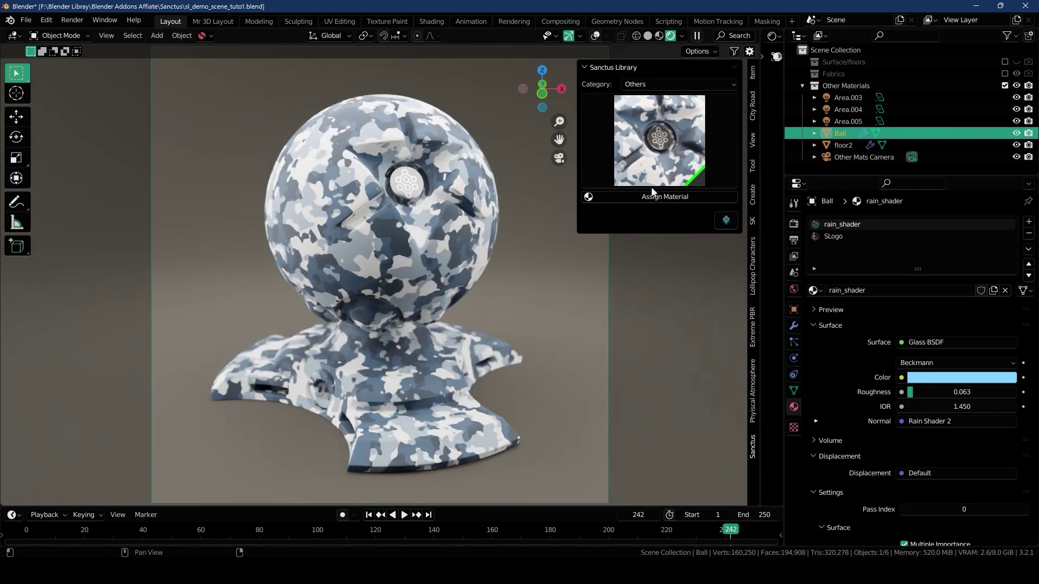
- Assign the Cardboard 01 material to the shader ball
{"action": "left_click", "coordinate": [659, 139]}
{"action": "left_click", "coordinate": [614, 217]}
{"action": "left_click", "coordinate": [653, 196]}
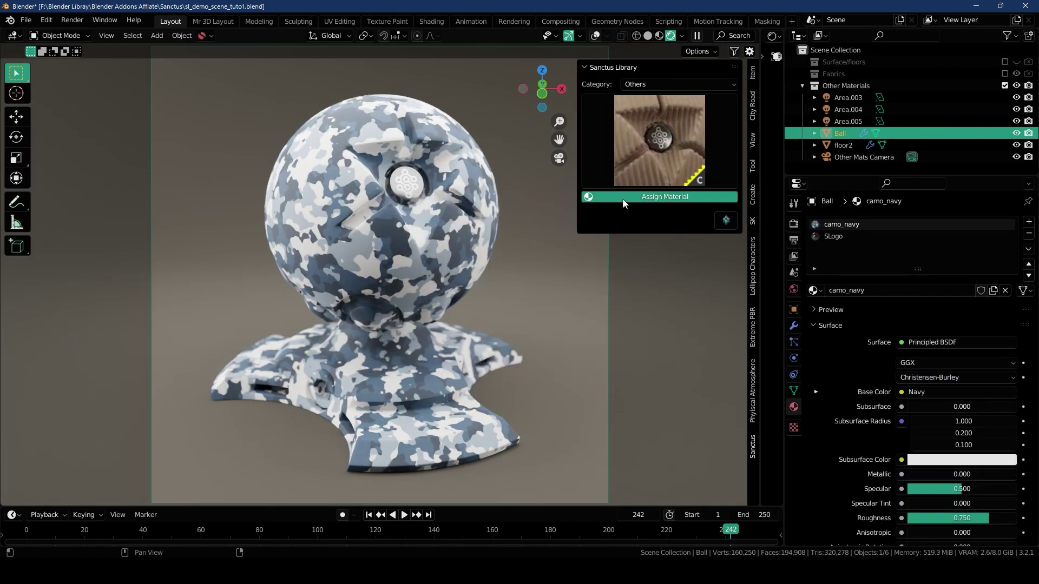
- Assign the purple sparkling Glossy Paint 01 material to the shader ball
{"action": "left_click", "coordinate": [665, 154]}
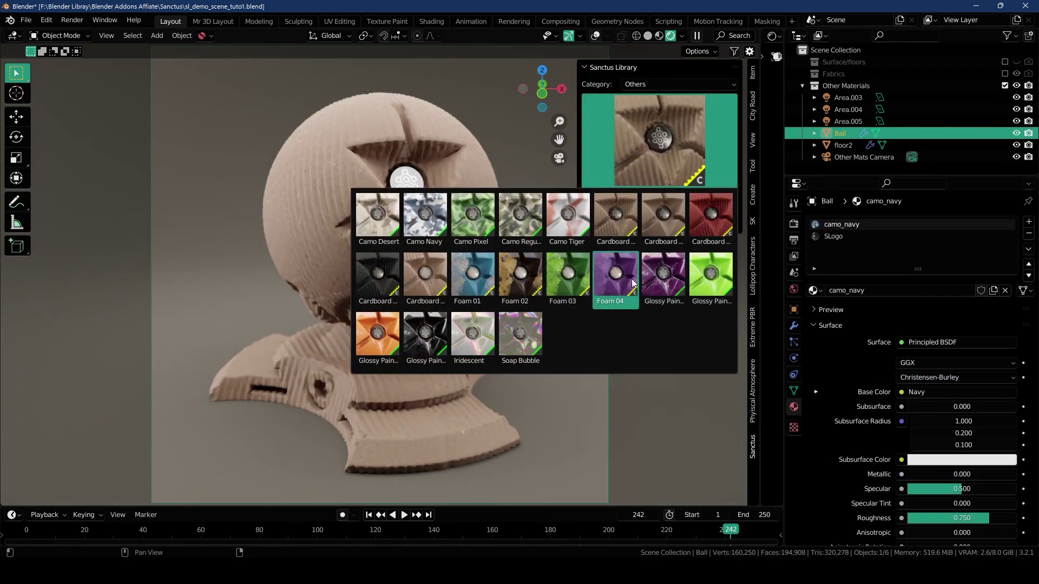
{"action": "left_click", "coordinate": [660, 285]}
{"action": "left_click", "coordinate": [623, 197]}
- Choose Foam 03 in the material library, replace that choice with Iridescent, and view the Iridescent material on the shader ball
{"action": "left_click", "coordinate": [641, 158]}
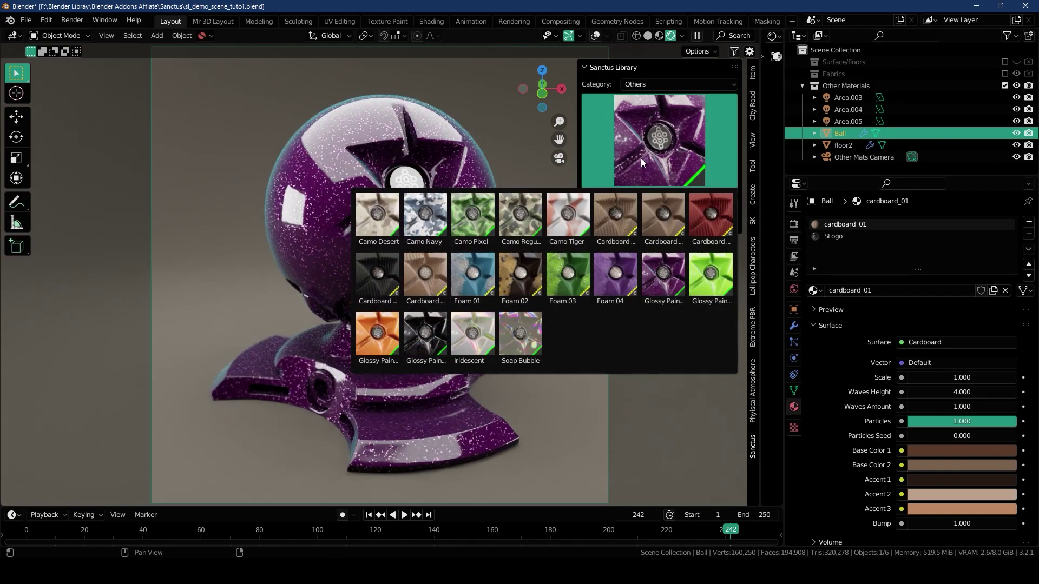
{"action": "left_click", "coordinate": [570, 290]}
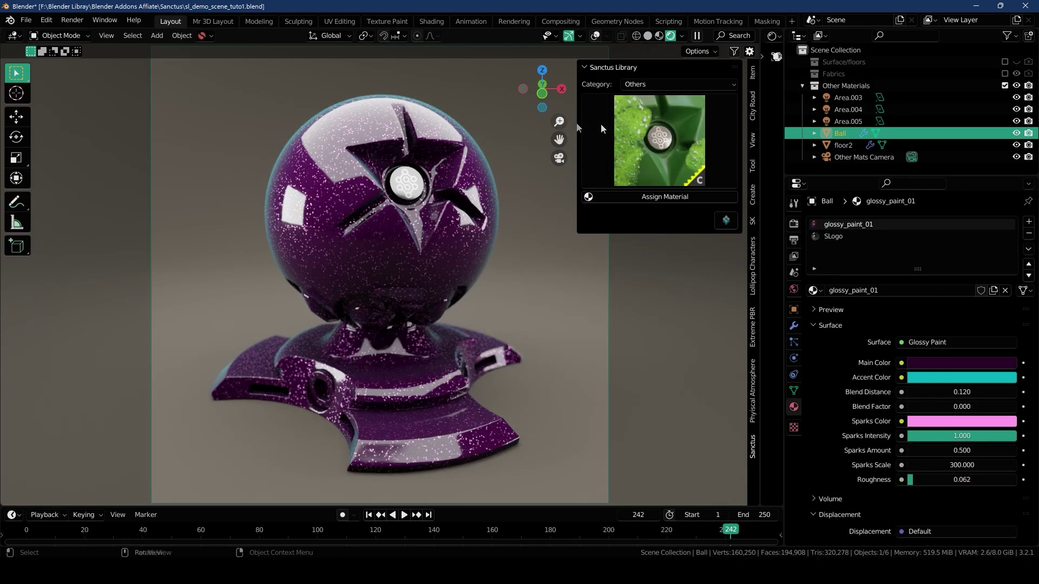
{"action": "left_click", "coordinate": [641, 158]}
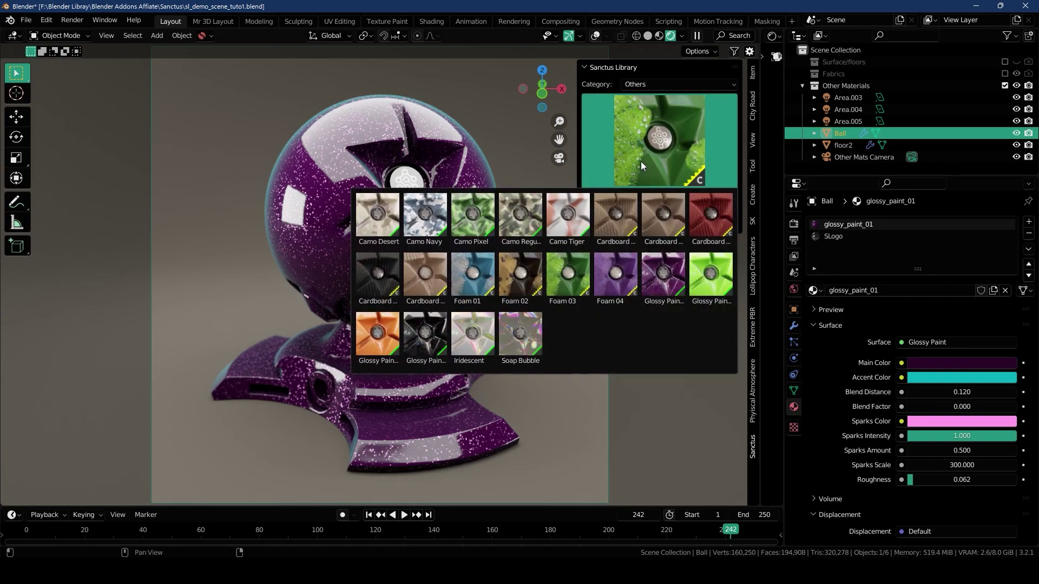
{"action": "left_click", "coordinate": [473, 333]}
{"action": "left_click", "coordinate": [658, 141]}
{"action": "middle_click_drag", "start_coordinate": [352, 233], "coordinate": [339, 230]}
{"action": "key", "text": "KP_0"}
- Set the Iridescent material's iridescence intensity to 0.969, iridescence animation to 0.610, roughness to 0.322 and texture scale to 0.200
{"action": "mouse_move", "coordinate": [926, 367]}
{"action": "left_mouse_down"}
{"action": "mouse_move", "coordinate": [967, 372]}
{"action": "mouse_move", "coordinate": [915, 367]}
{"action": "mouse_move", "coordinate": [921, 373]}
{"action": "left_mouse_up"}
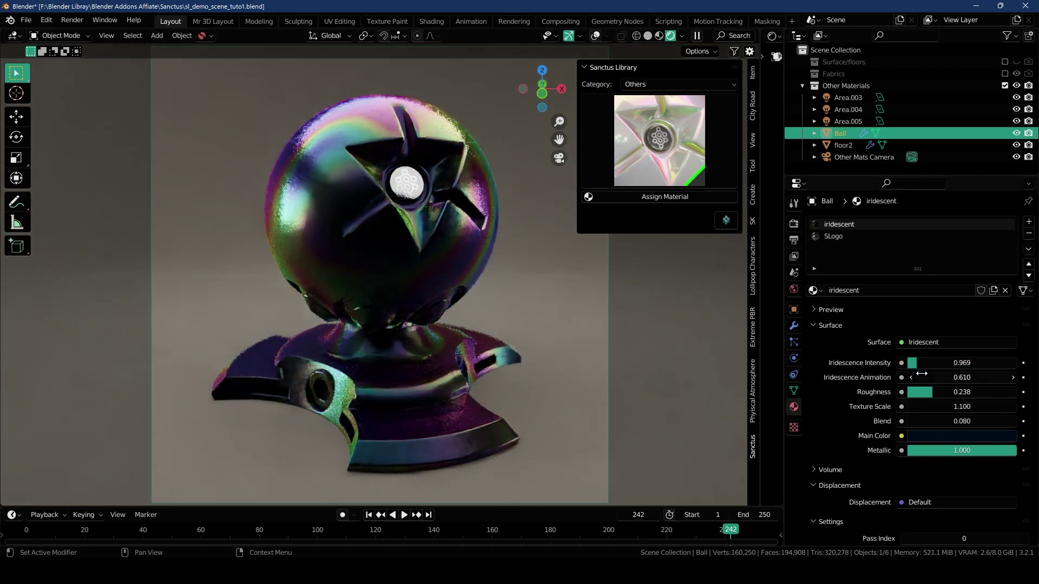
{"action": "left_click_drag", "start_coordinate": [934, 393], "coordinate": [938, 422]}
{"action": "mouse_move", "coordinate": [945, 452]}
{"action": "left_mouse_down"}
{"action": "mouse_move", "coordinate": [869, 456]}
{"action": "mouse_move", "coordinate": [952, 452]}
{"action": "left_mouse_up"}
{"action": "left_click", "coordinate": [950, 436]}
- Assign the Soap Bubble material to the shader ball and inspect it up close and in camera view
{"action": "left_click", "coordinate": [675, 176]}
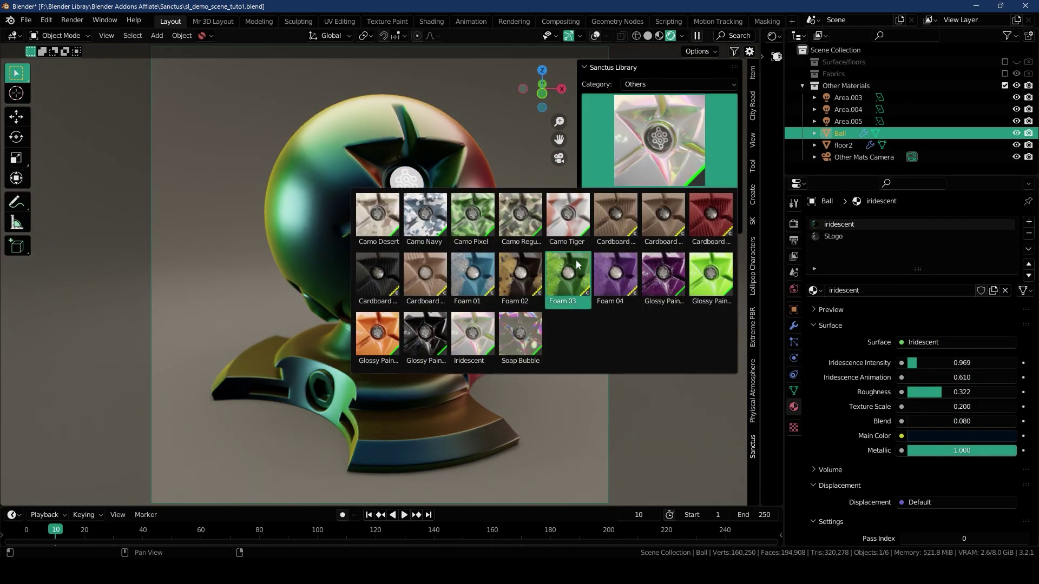
{"action": "left_click", "coordinate": [517, 351]}
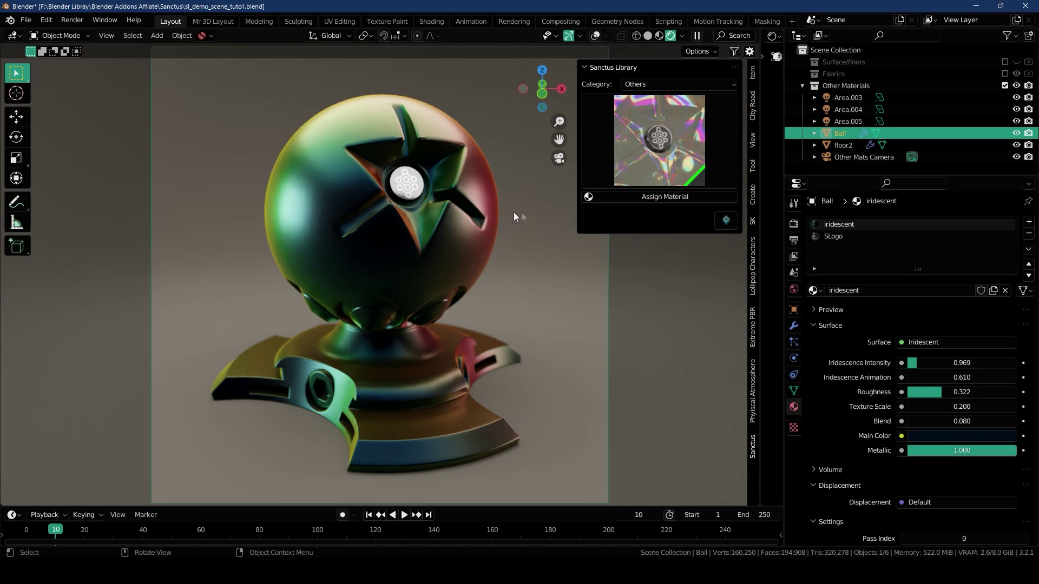
{"action": "mouse_move", "coordinate": [434, 221]}
{"action": "middle_mouse_down"}
{"action": "mouse_move", "coordinate": [373, 219]}
{"action": "mouse_move", "coordinate": [384, 230]}
{"action": "mouse_move", "coordinate": [371, 199]}
{"action": "mouse_move", "coordinate": [397, 237]}
{"action": "mouse_move", "coordinate": [414, 212]}
{"action": "middle_mouse_up"}
{"action": "scroll", "coordinate": [382, 222], "scroll_direction": "up", "scroll_amount": 4}
{"action": "key", "text": "KP_0"}
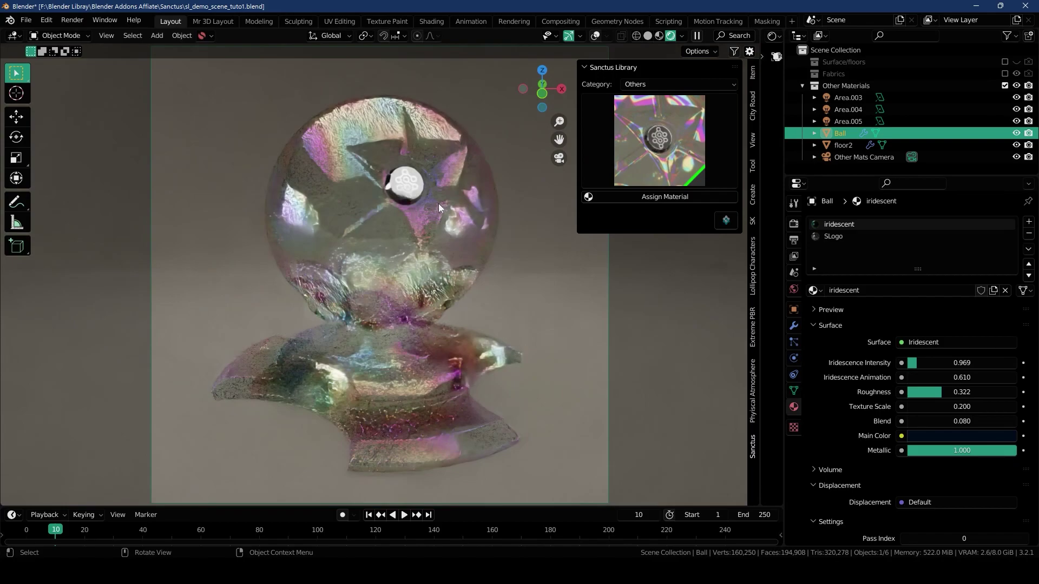
{"action": "left_click", "coordinate": [643, 85]}
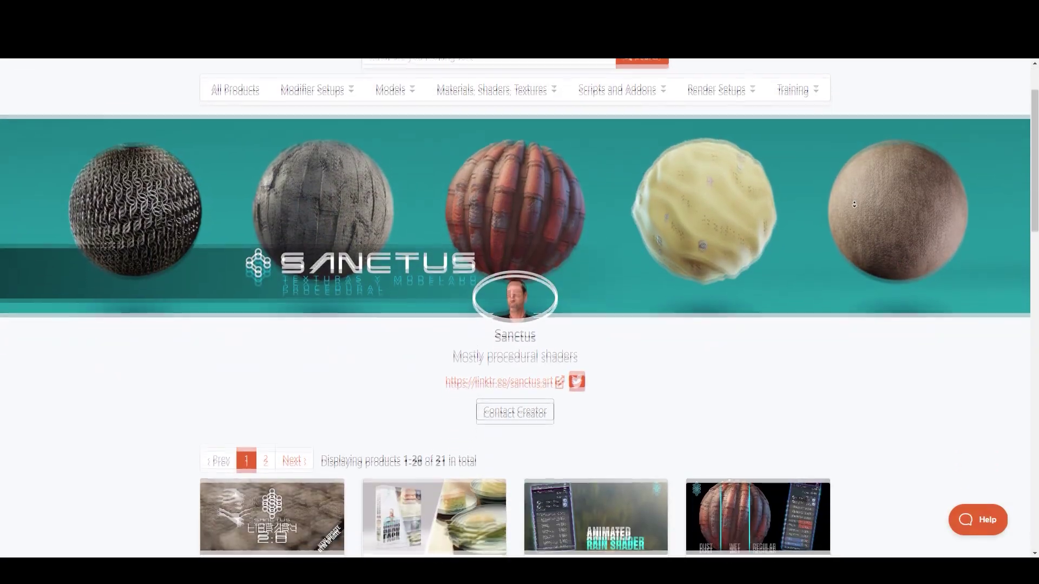
- Look through the Sanctus creator's product listings on the marketplace page in the web browser
{"action": "scroll", "coordinate": [855, 204], "scroll_direction": "down", "scroll_amount": 5}
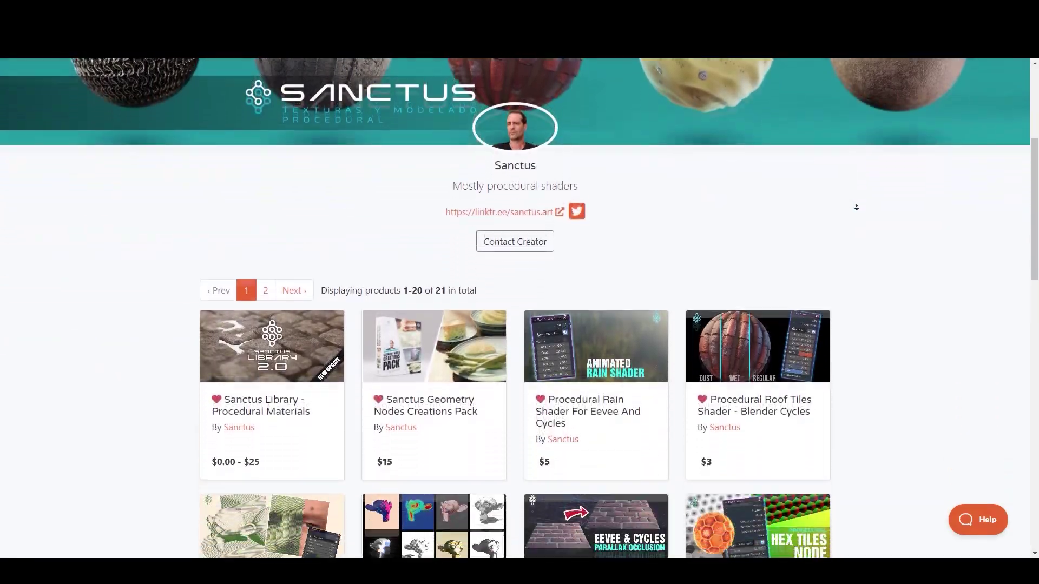
{"action": "scroll", "coordinate": [855, 203], "scroll_direction": "down", "scroll_amount": 10}
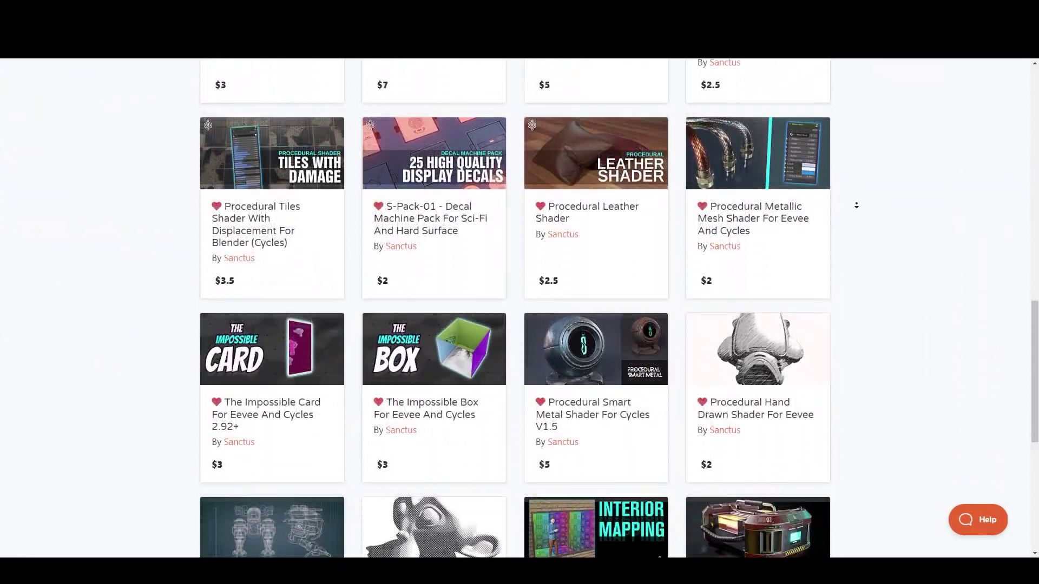
{"action": "scroll", "coordinate": [856, 205], "scroll_direction": "up", "scroll_amount": 15}
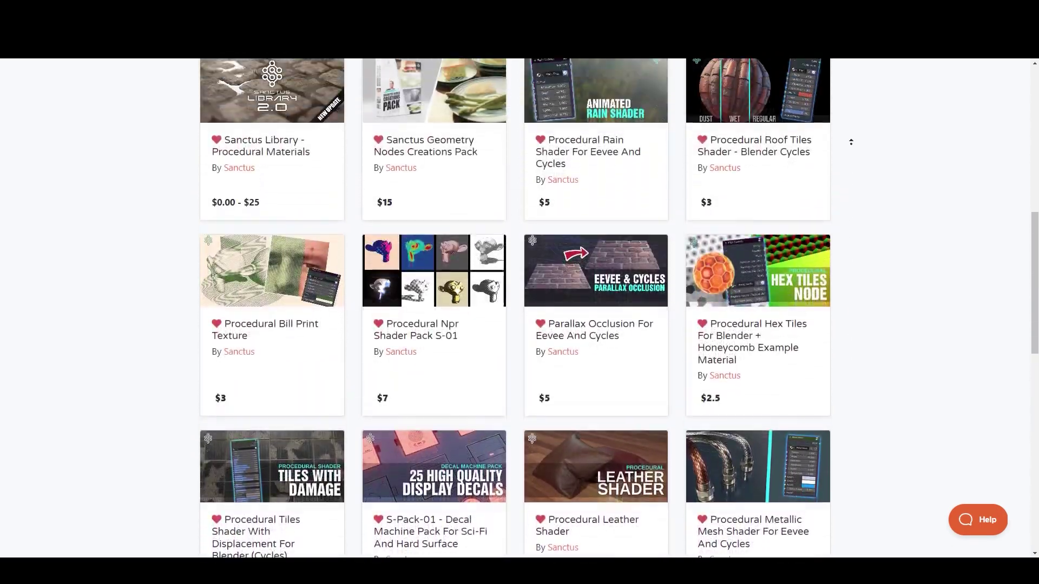
{"action": "scroll", "coordinate": [849, 142], "scroll_direction": "up", "scroll_amount": 3}
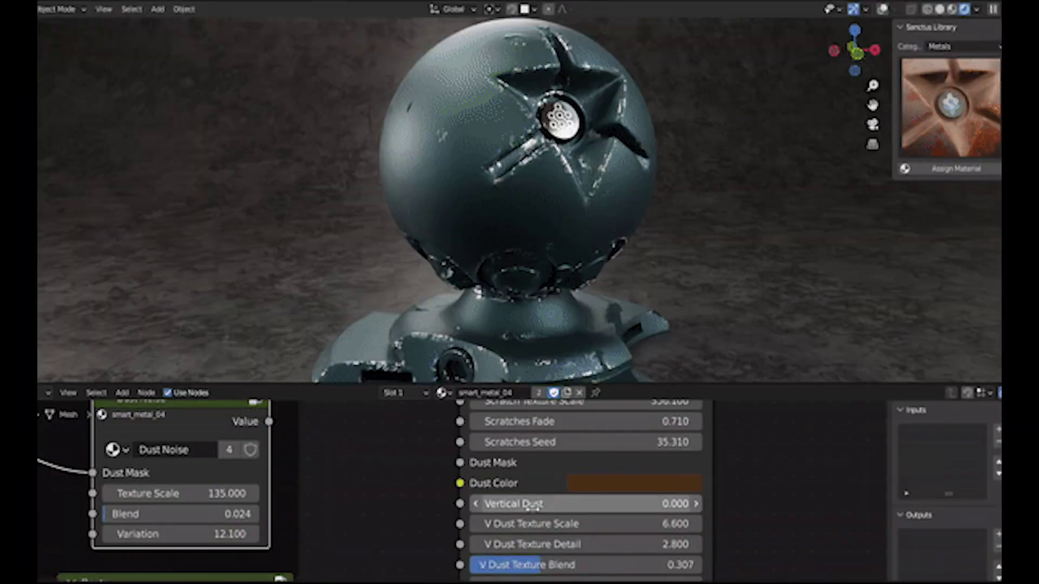